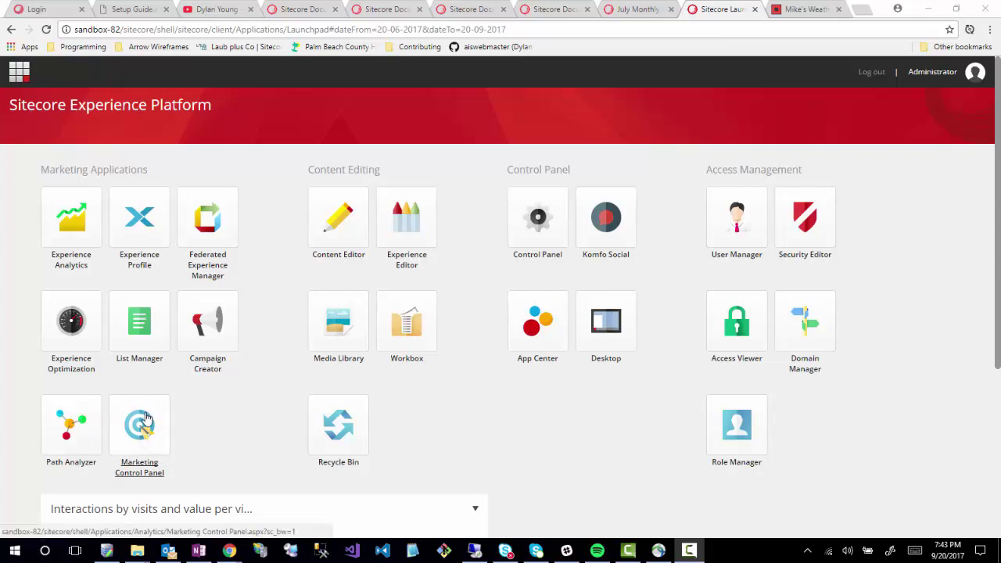
Step: Open the Marketing Control Panel and view the Campaign facet 1 item under Taxonomies
left_click(142, 423)
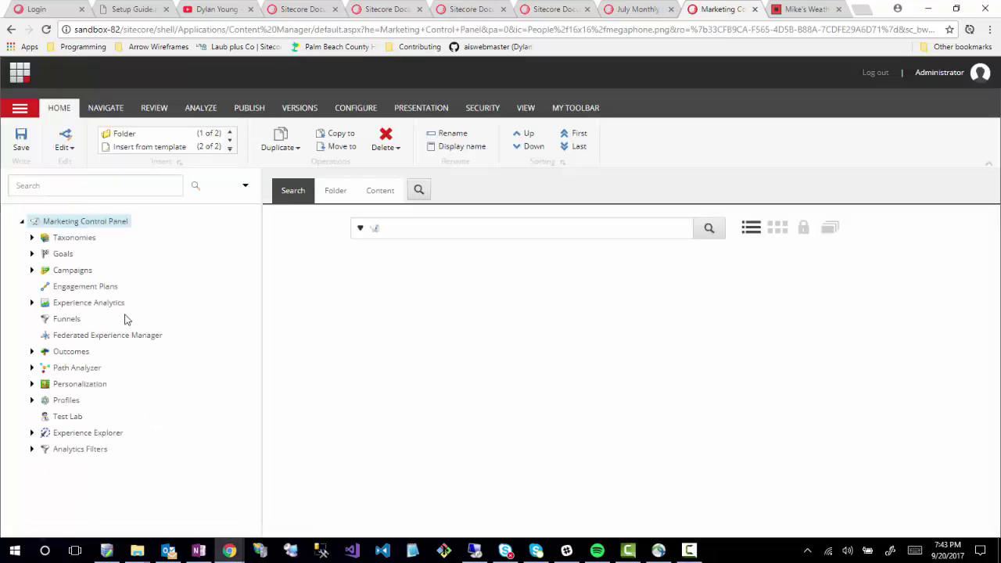
left_click(31, 238)
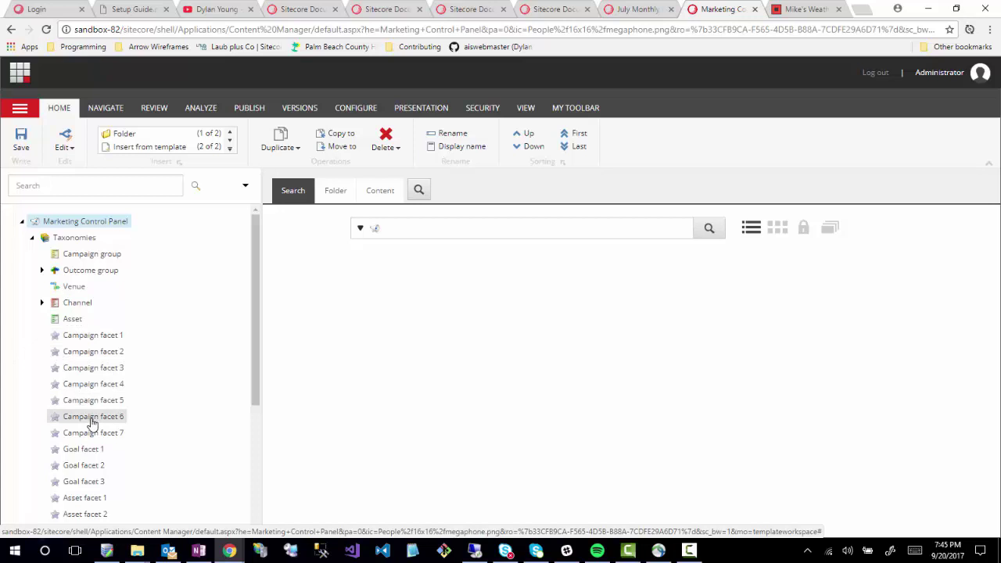
left_click(89, 334)
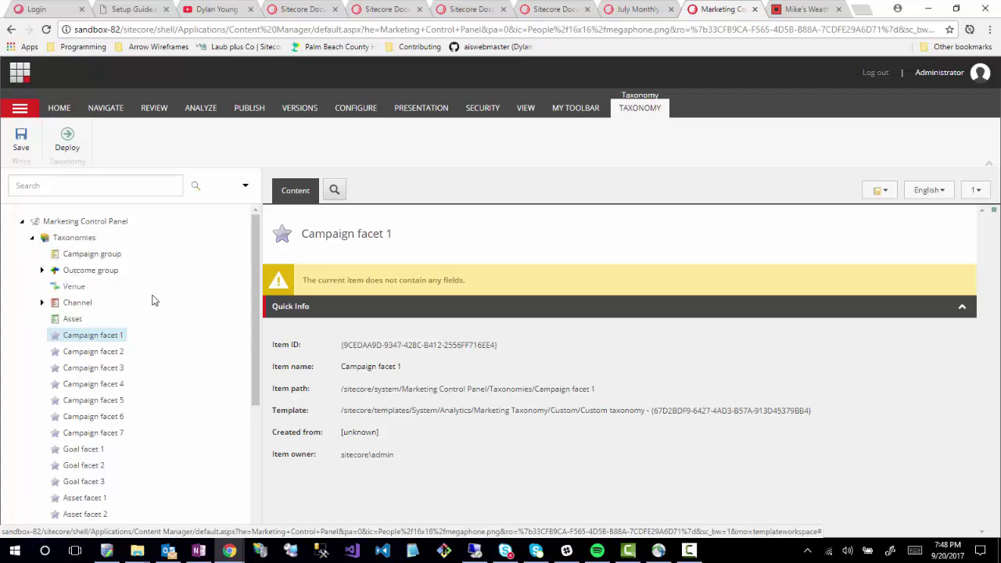
Step: Expand the Outcome group and Channel taxonomies and examine the Display channels under Online
left_click(42, 271)
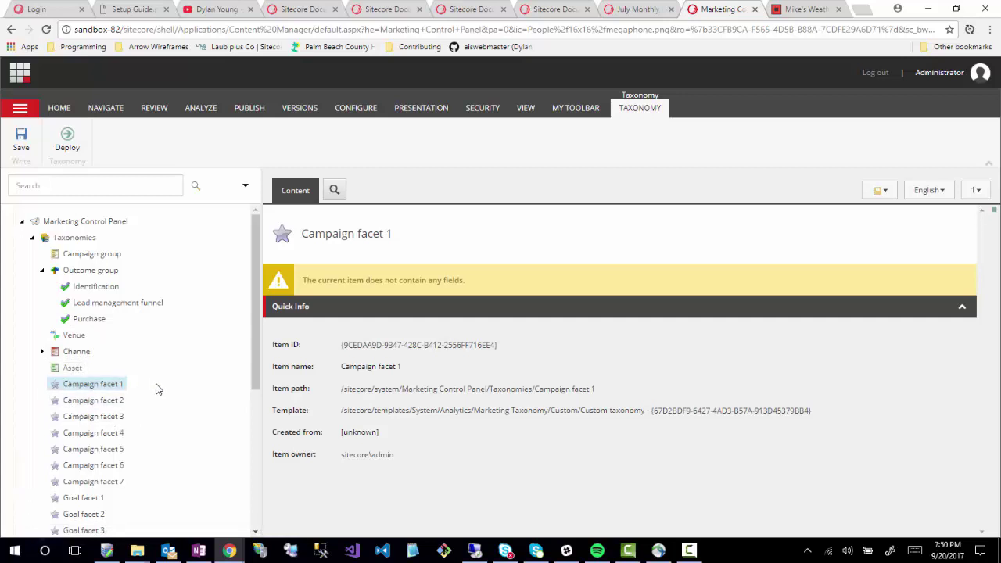
left_click(42, 353)
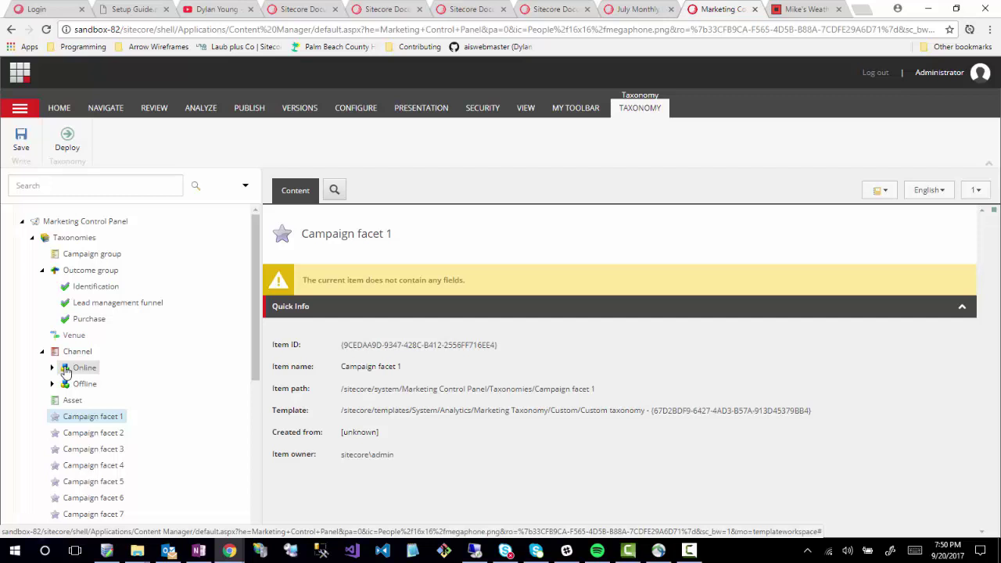
left_click(52, 367)
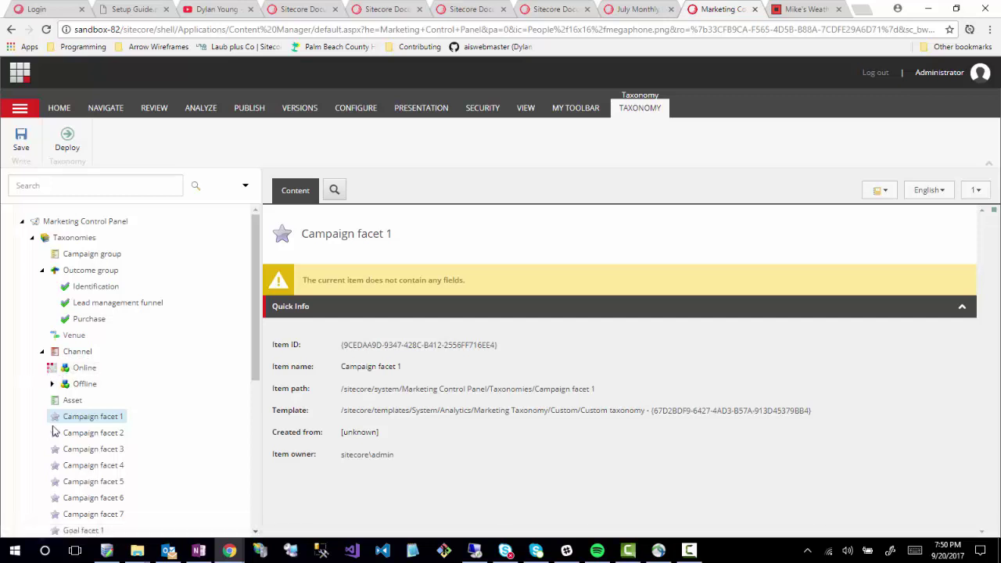
scroll(69, 391, "down", 3)
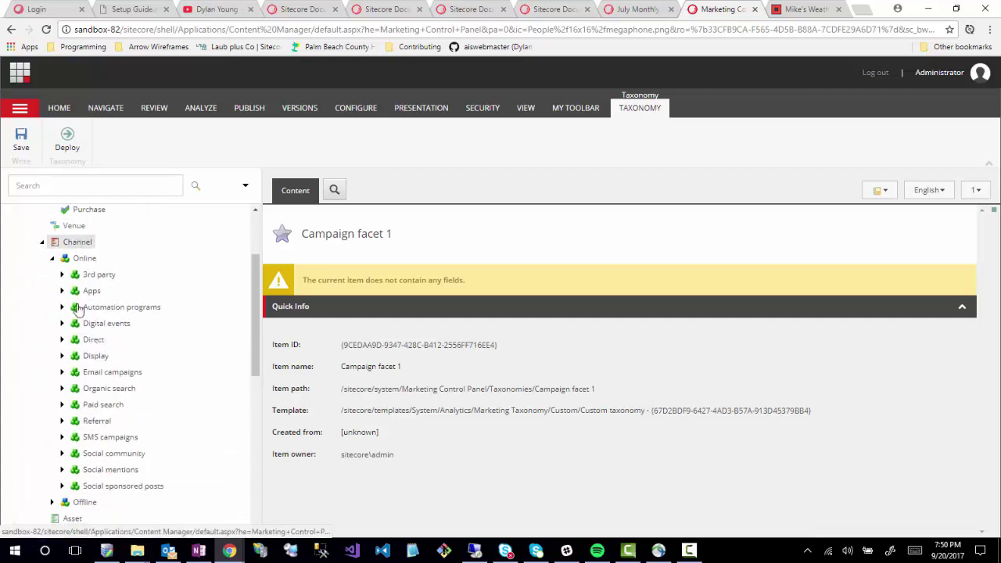
left_click(62, 357)
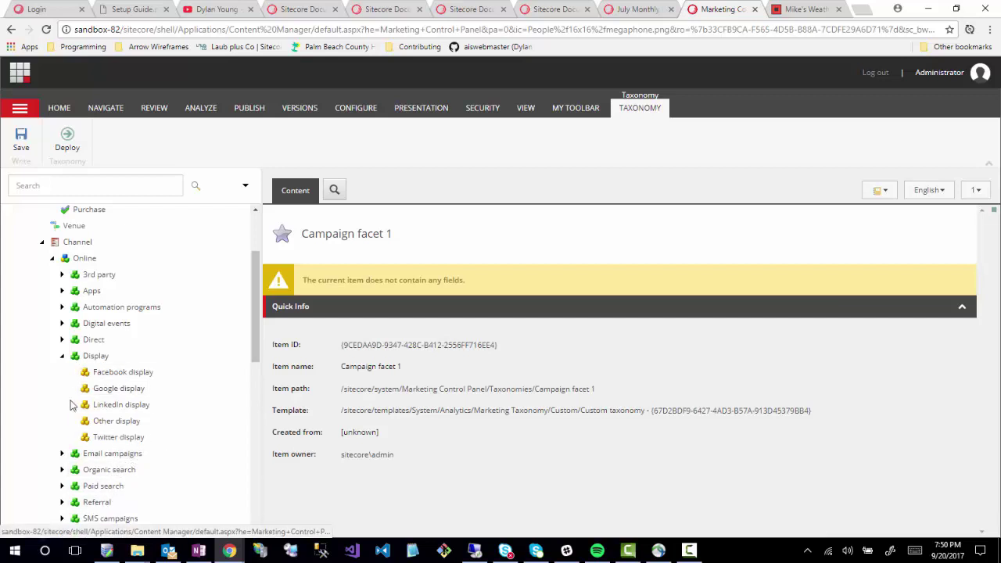
scroll(86, 346, "up", 2)
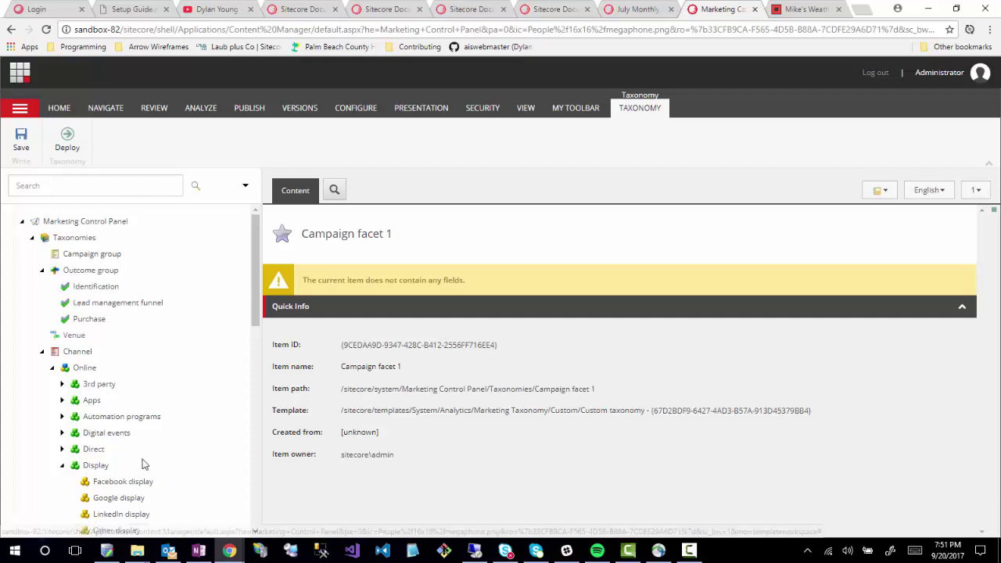
scroll(140, 461, "down", 2)
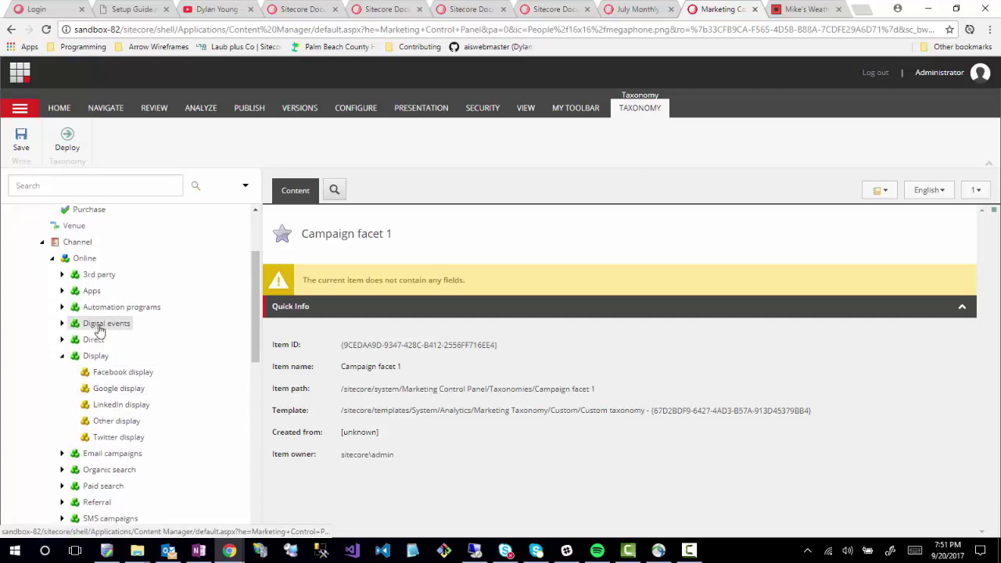
scroll(118, 438, "down", 1)
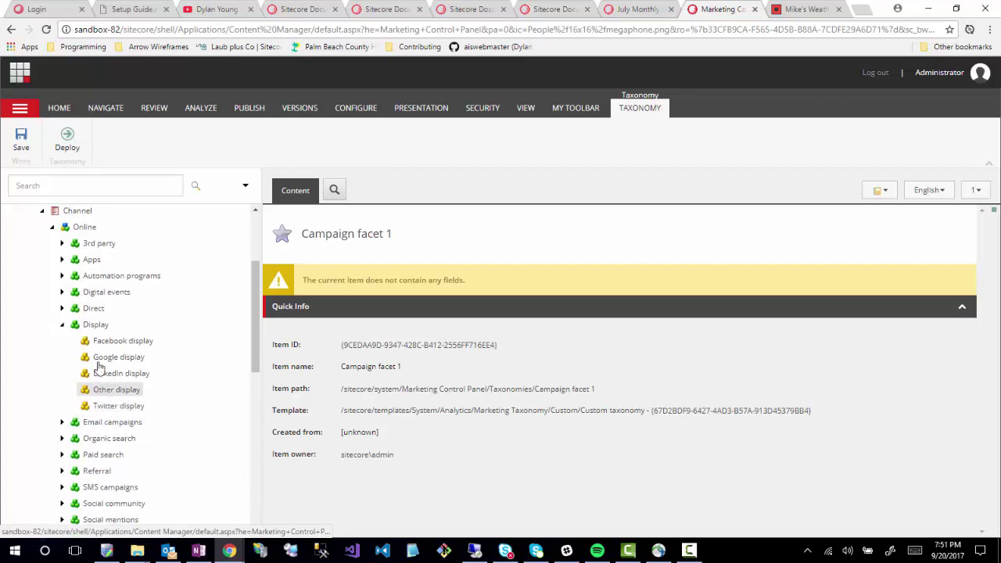
Step: Collapse the Display channels and look through the other Online channel groups and the facets below them
left_click(62, 325)
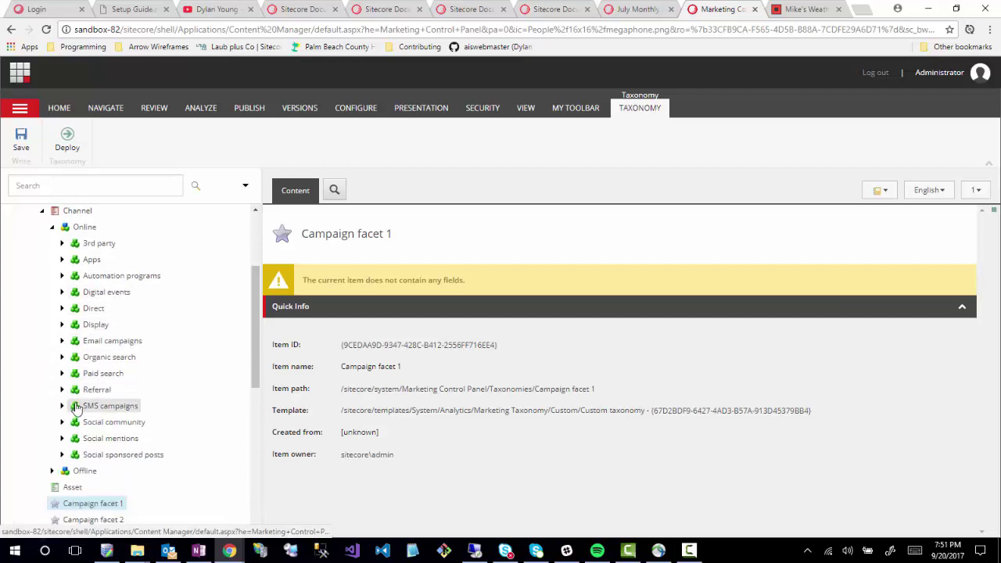
scroll(158, 426, "down", 3)
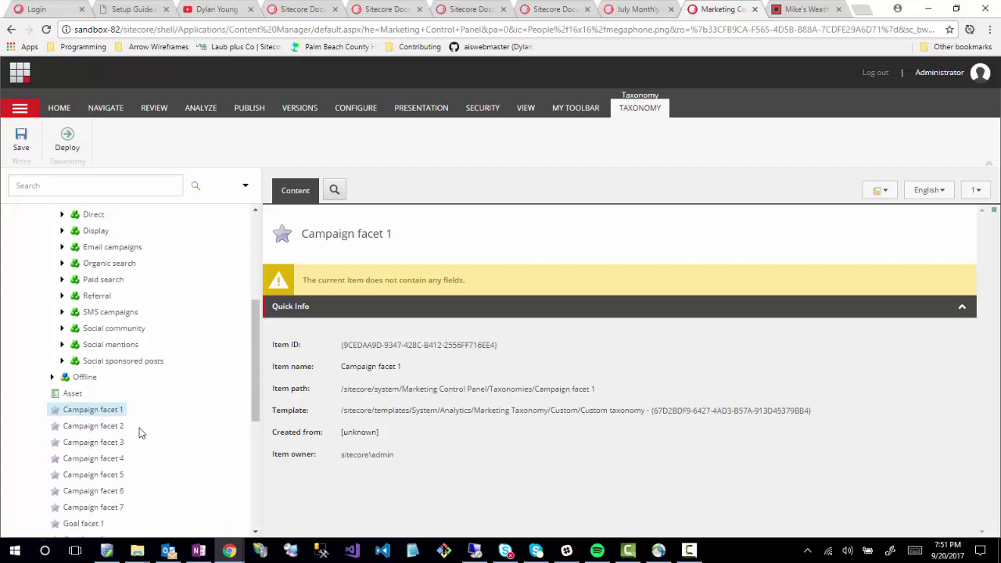
scroll(138, 433, "up", 2)
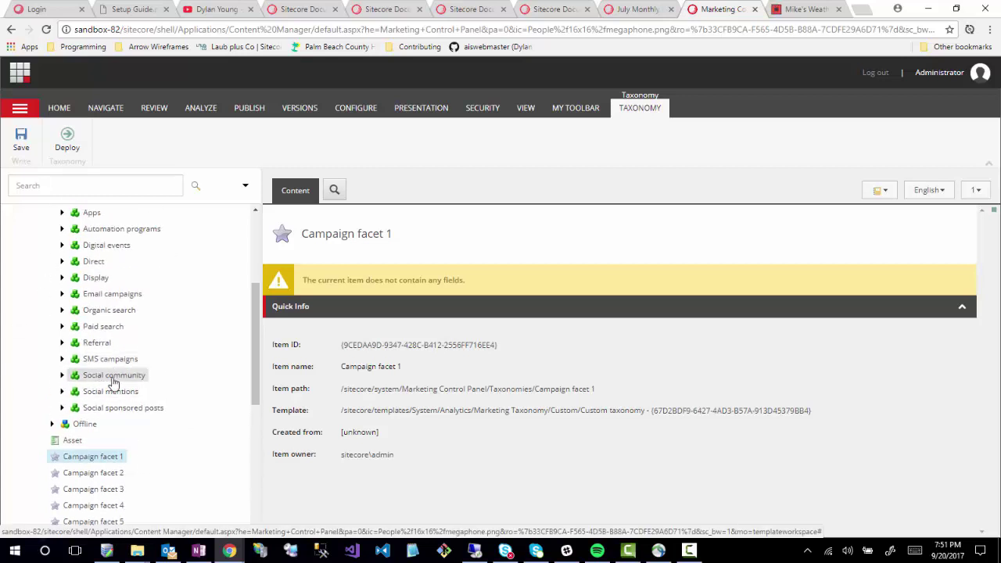
scroll(125, 382, "down", 4)
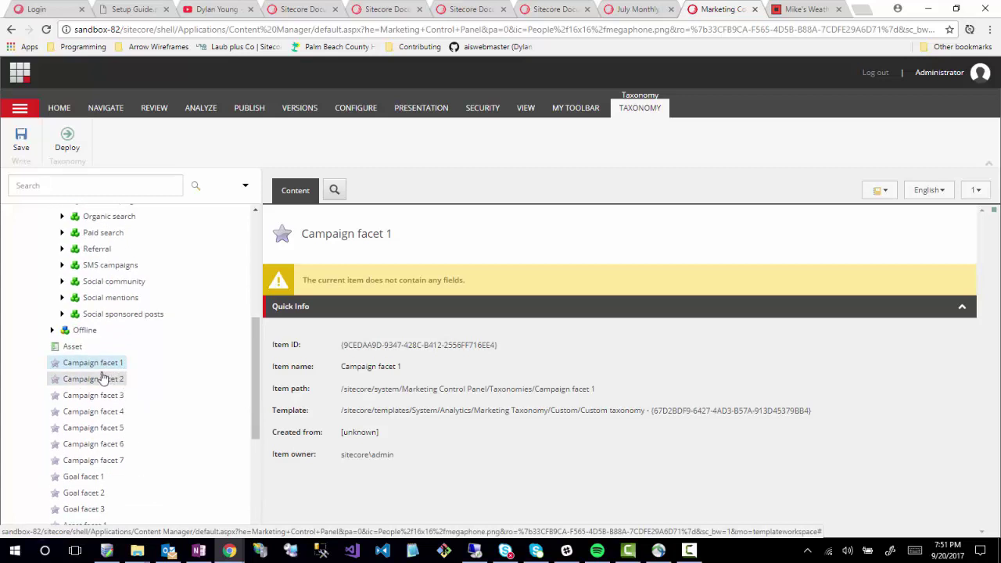
scroll(67, 375, "up", 5)
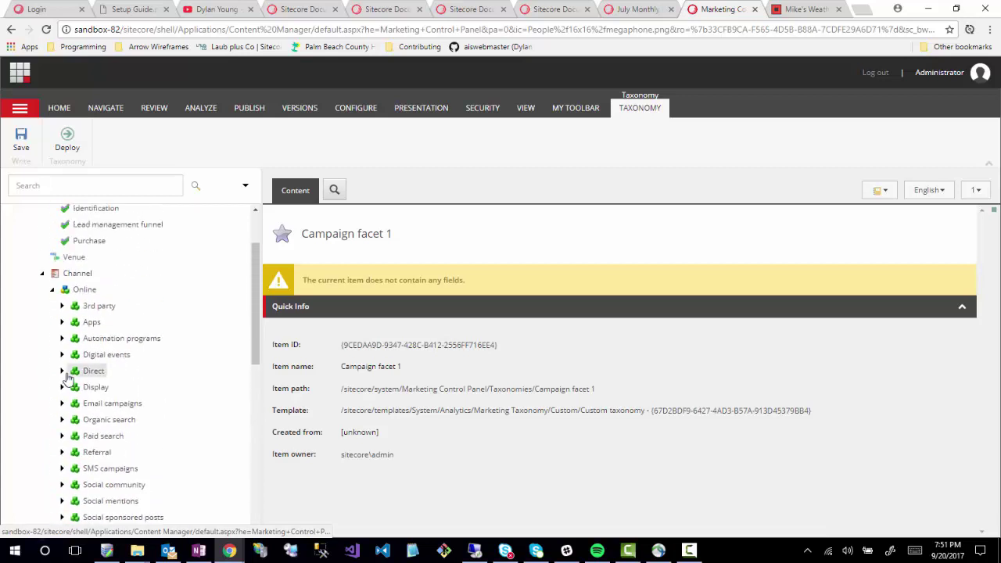
Step: Collapse the Channel taxonomy and view the Asset taxonomy item
left_click(42, 273)
left_click(72, 289)
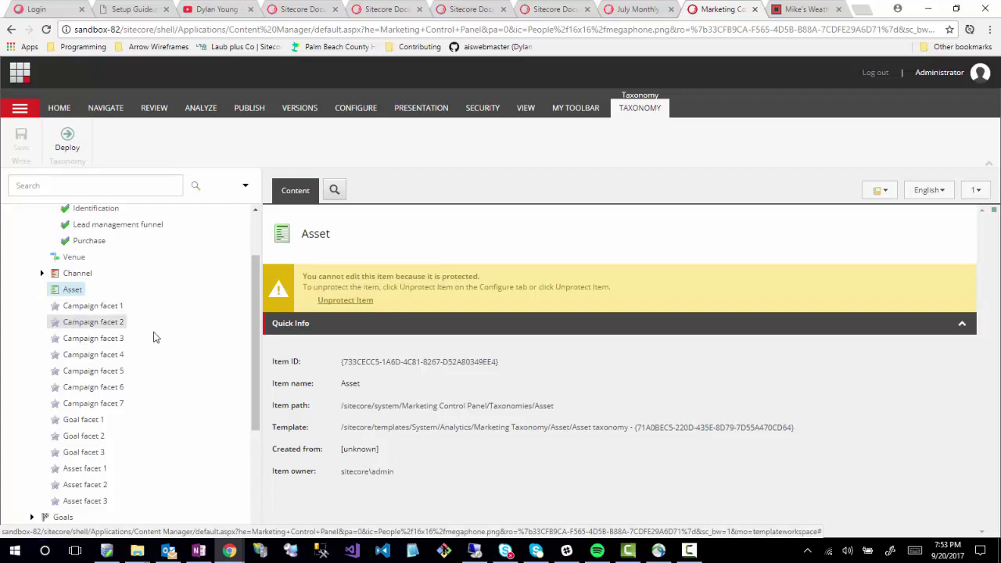
scroll(176, 344, "up", 3)
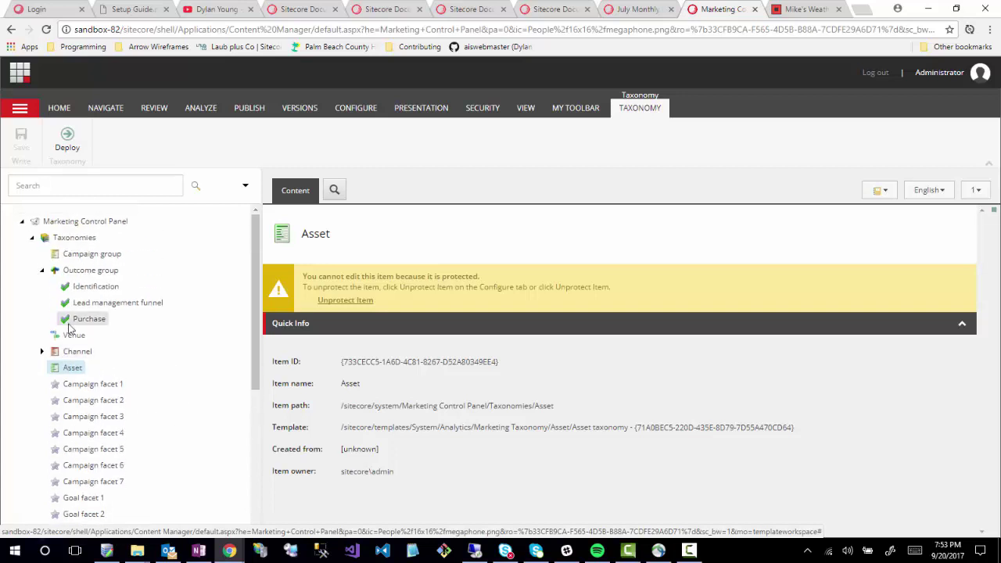
Step: Insert a campaign group named Social under the Campaign group taxonomy
right_click(75, 255)
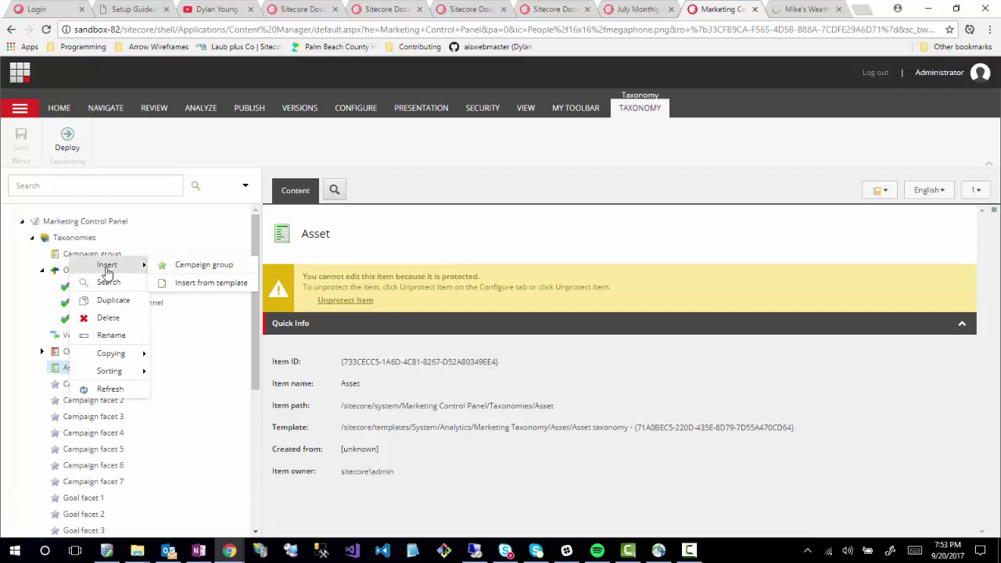
left_click(184, 268)
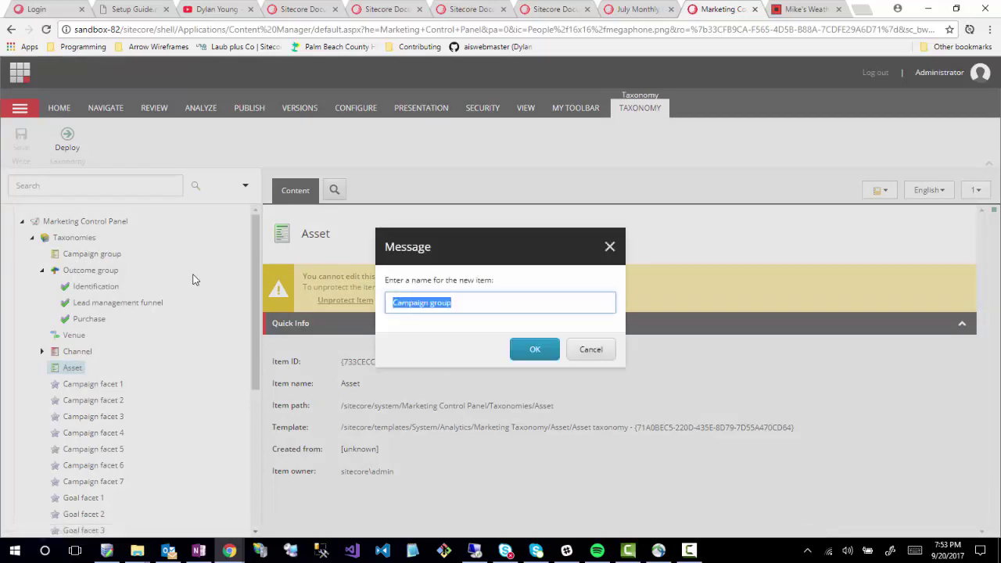
type("Social")
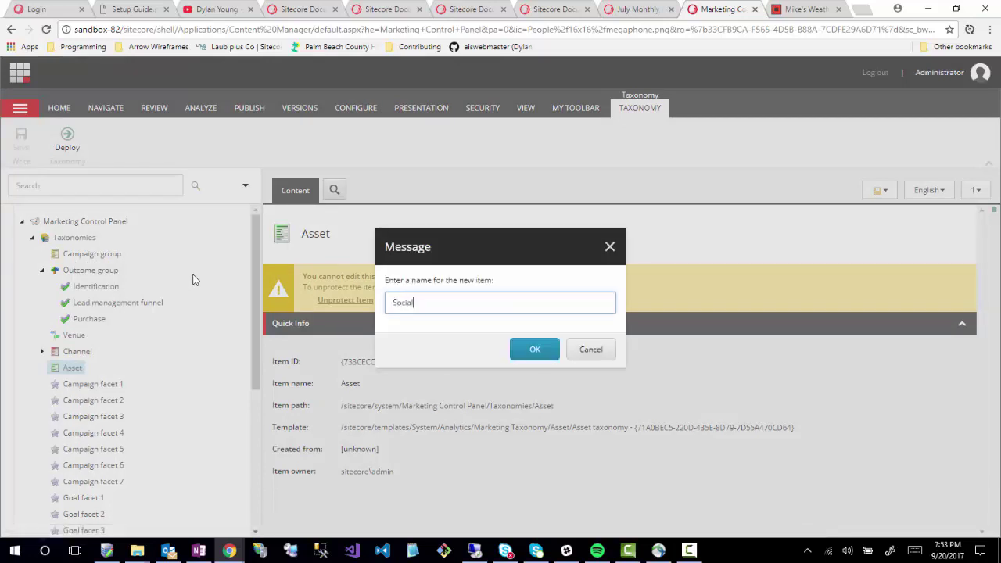
key("Return")
Step: Insert a second campaign group named Offline under the Campaign group taxonomy
right_click(82, 270)
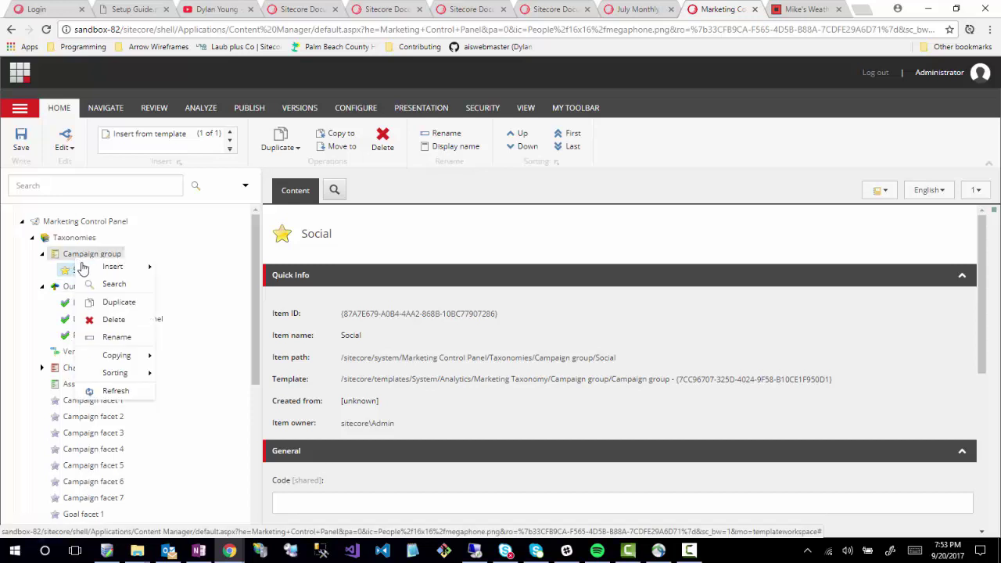
mouse_move(157, 267)
left_click(190, 275)
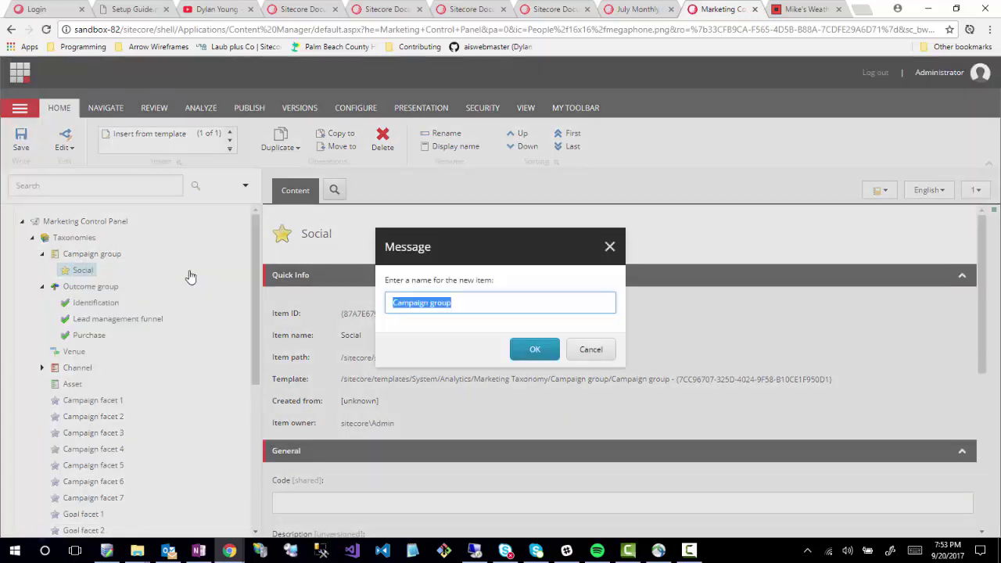
type("Offline")
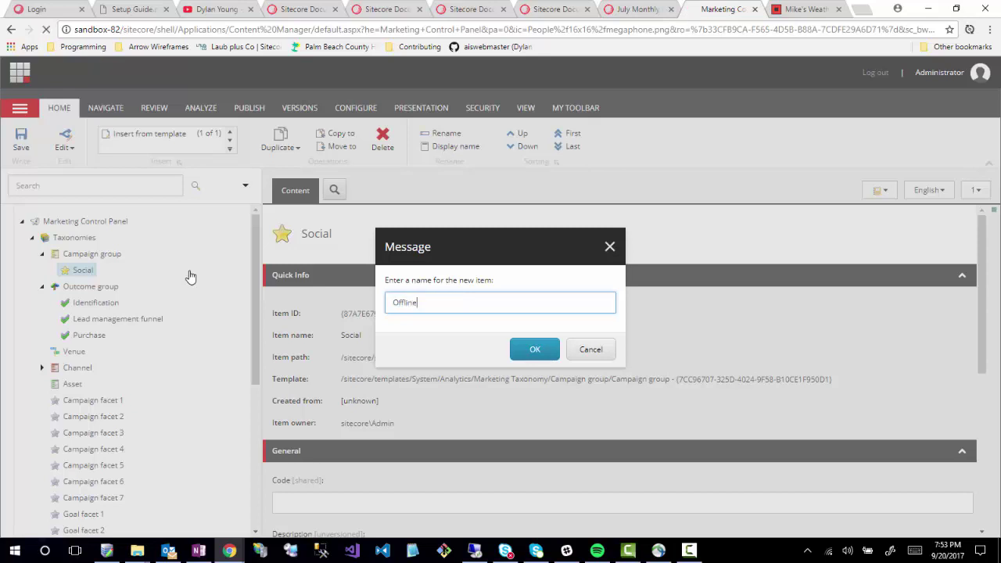
key("Return")
right_click(93, 270)
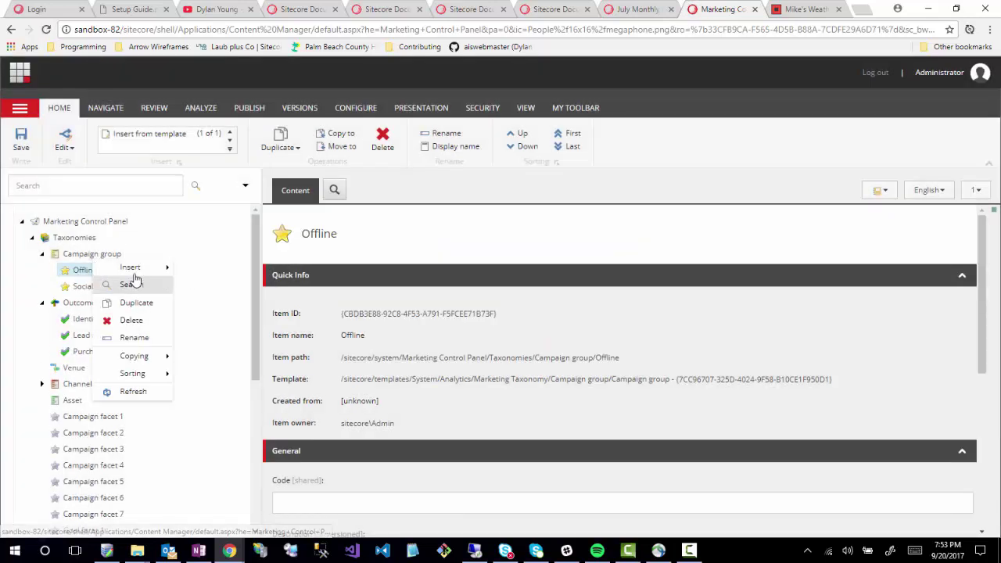
mouse_move(157, 268)
left_click(197, 267)
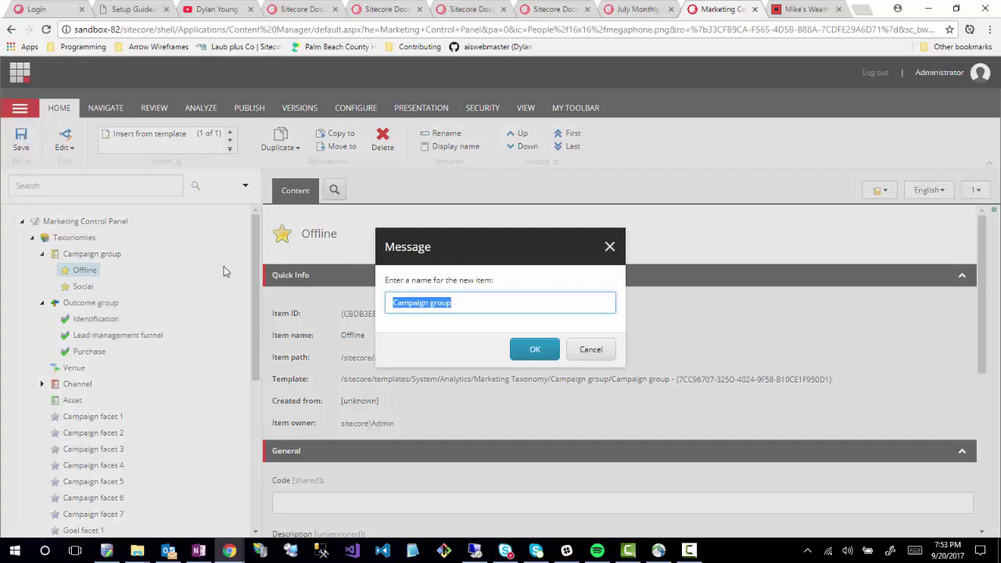
type("Website")
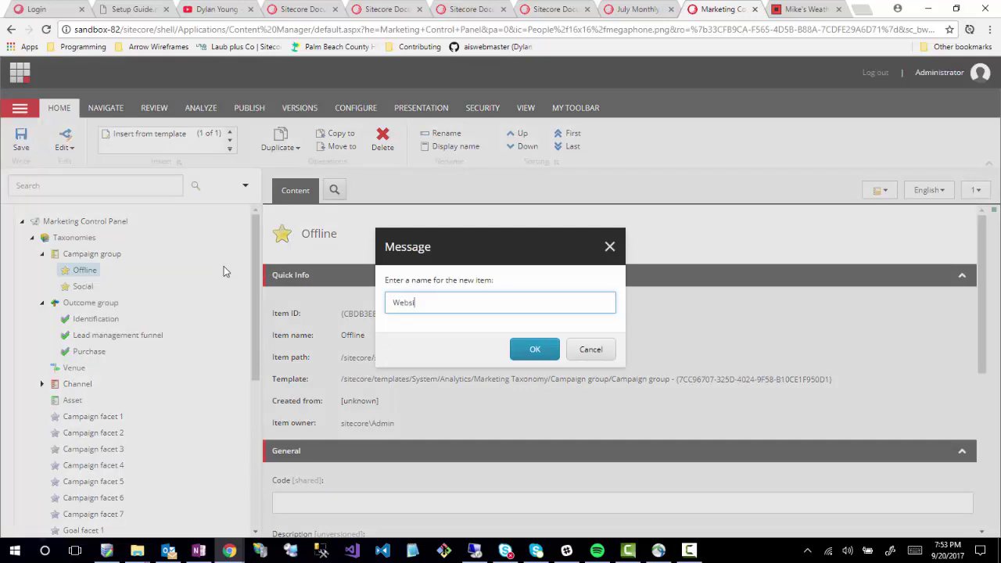
left_click(607, 351)
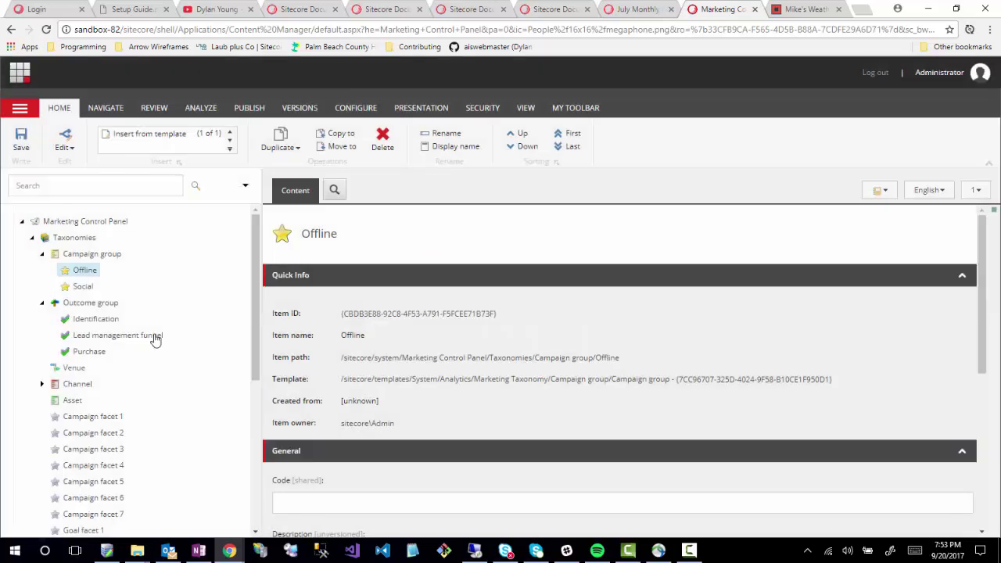
Step: Delete the Social item from the Campaign group taxonomy
right_click(78, 288)
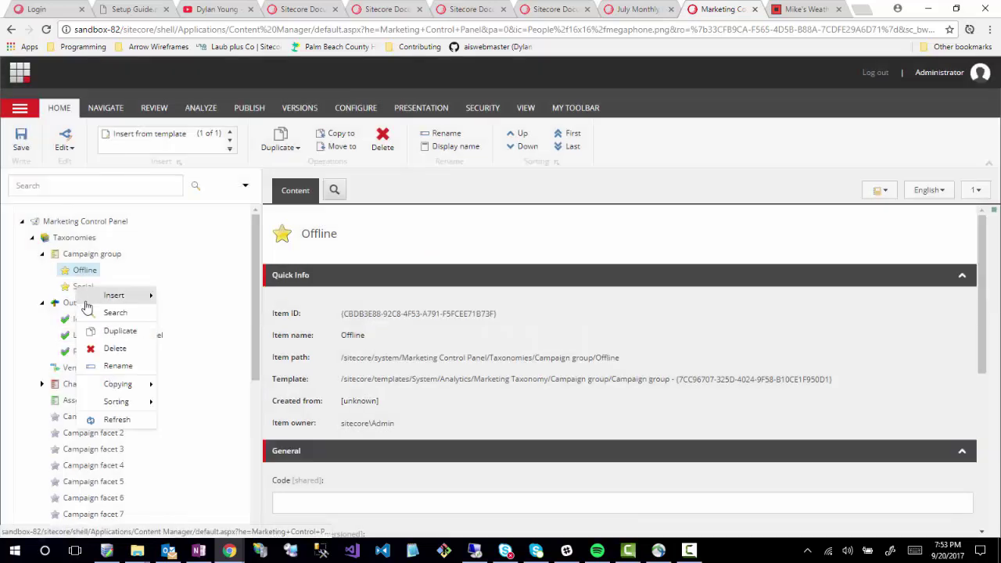
left_click(115, 349)
left_click(572, 354)
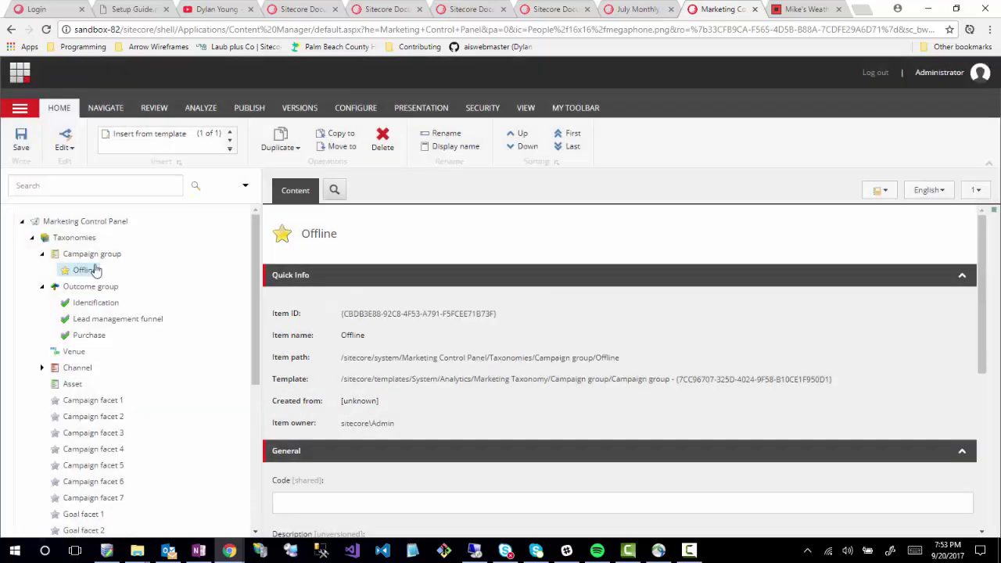
Step: Delete the Offline item from the Campaign group taxonomy
right_click(89, 269)
mouse_move(115, 278)
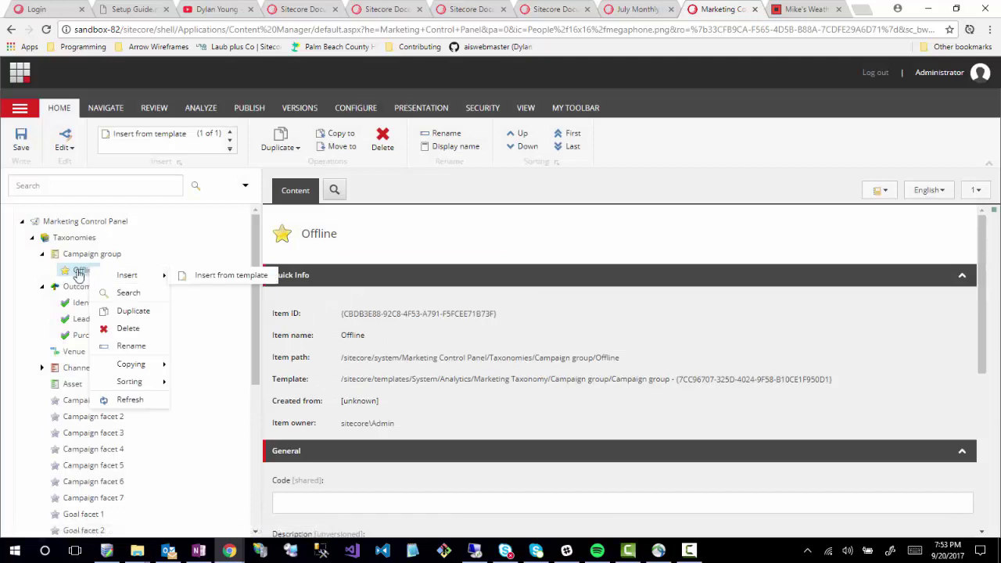
left_click(81, 270)
right_click(65, 258)
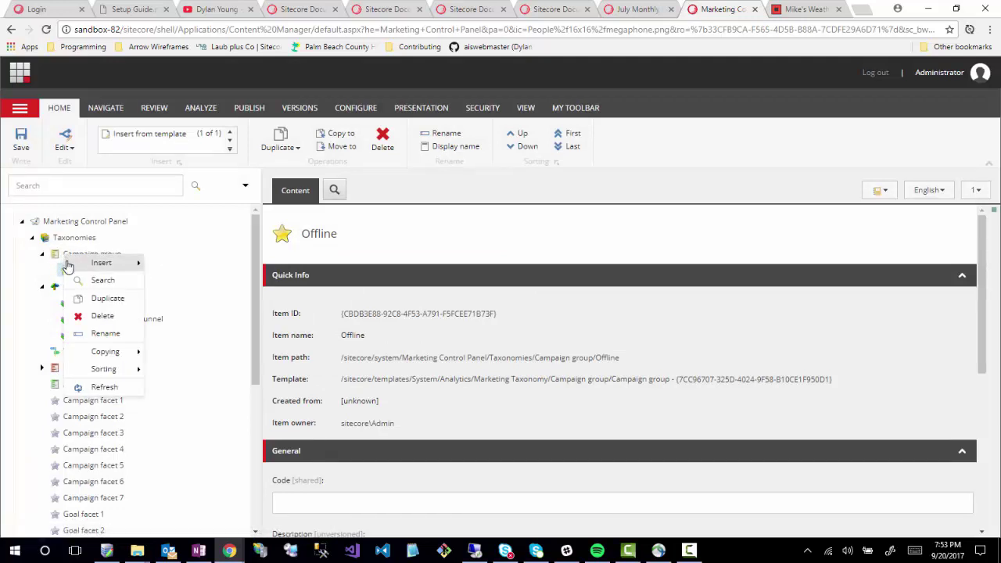
left_click(74, 271)
right_click(73, 272)
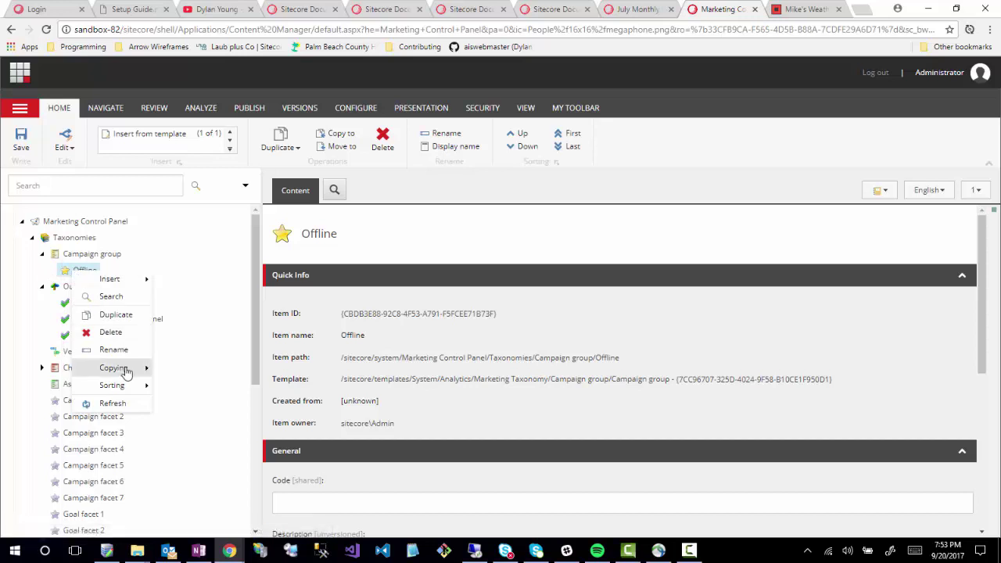
left_click(113, 332)
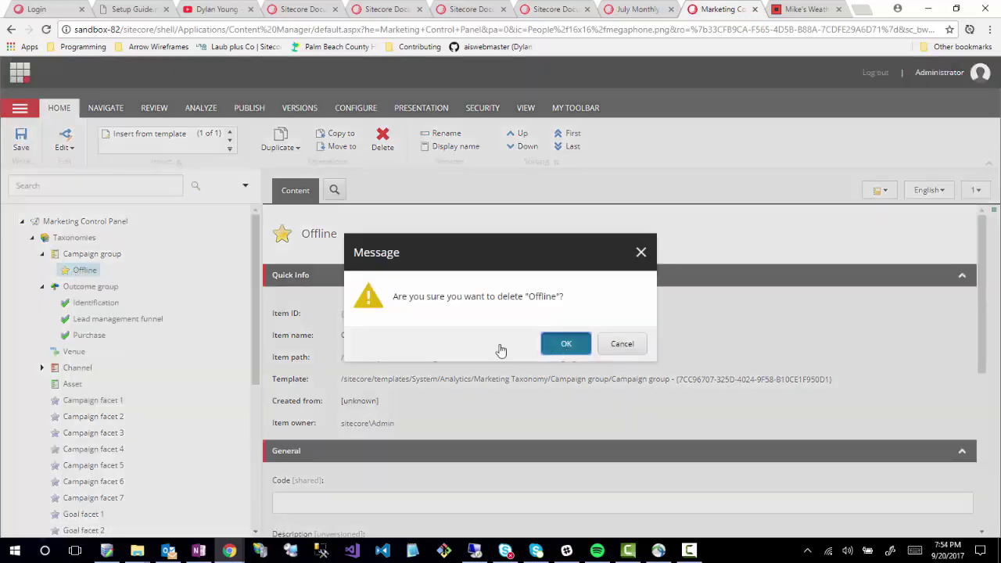
left_click(566, 346)
Step: Insert a campaign group named Facebook under the Campaign group taxonomy
right_click(83, 257)
mouse_move(122, 267)
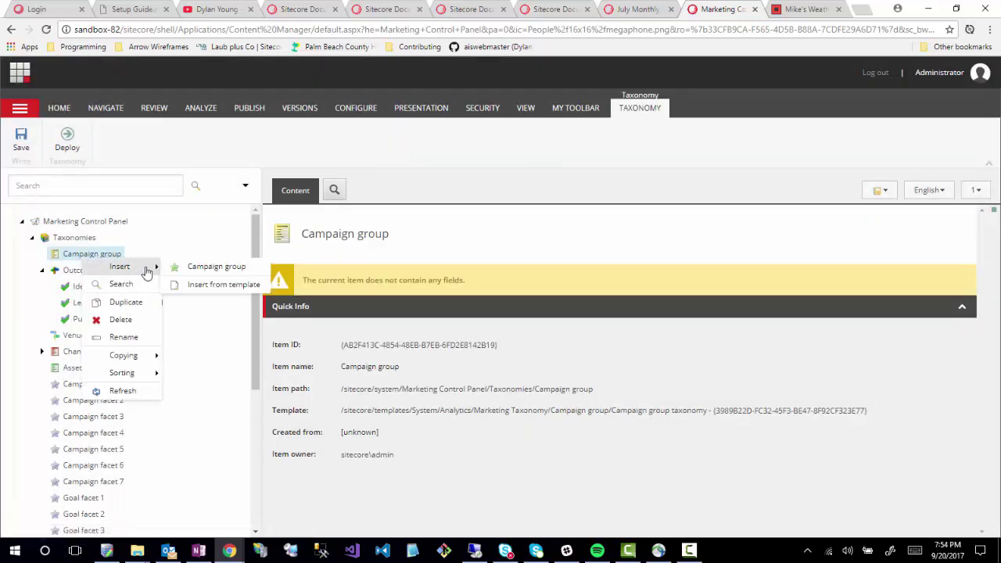
left_click(190, 268)
type("Facebook")
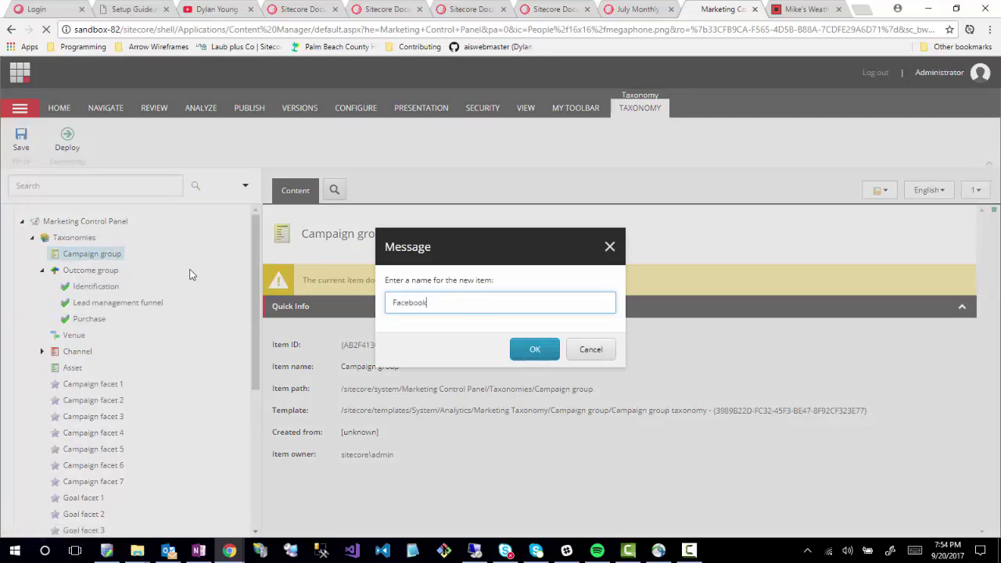
key("Return")
Step: Insert a campaign group named Twitter under the Campaign group taxonomy
right_click(90, 261)
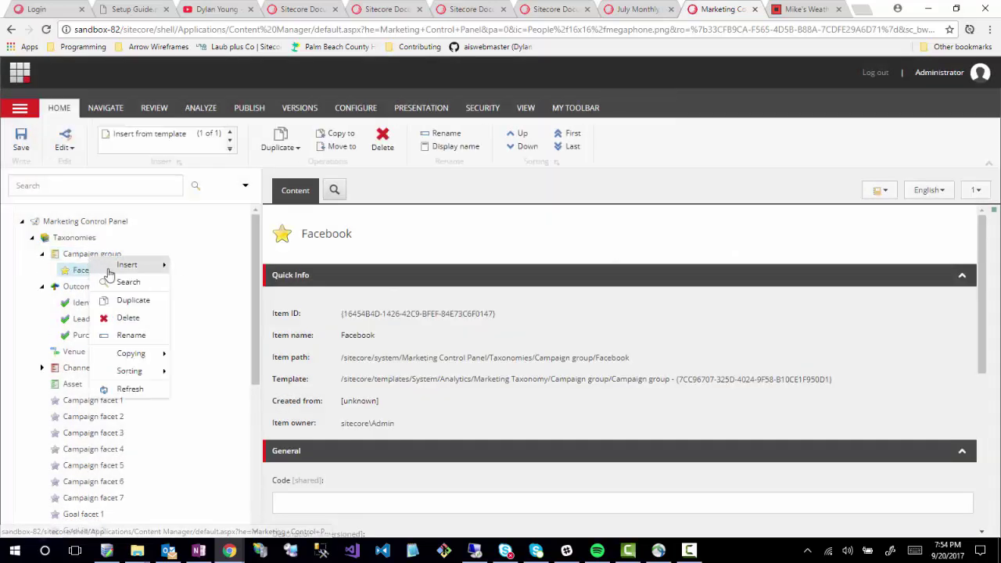
mouse_move(112, 267)
left_click(206, 270)
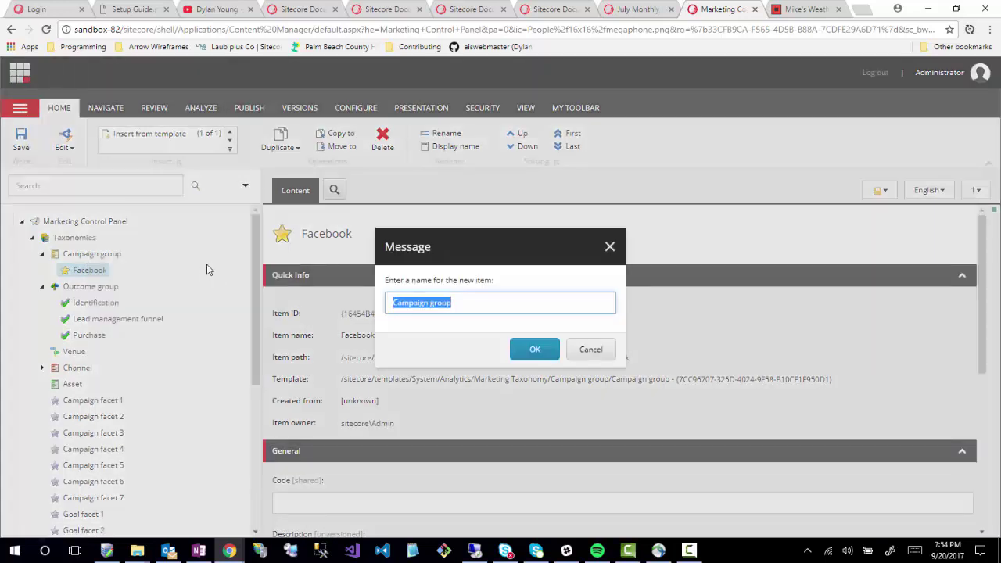
type("Tri")
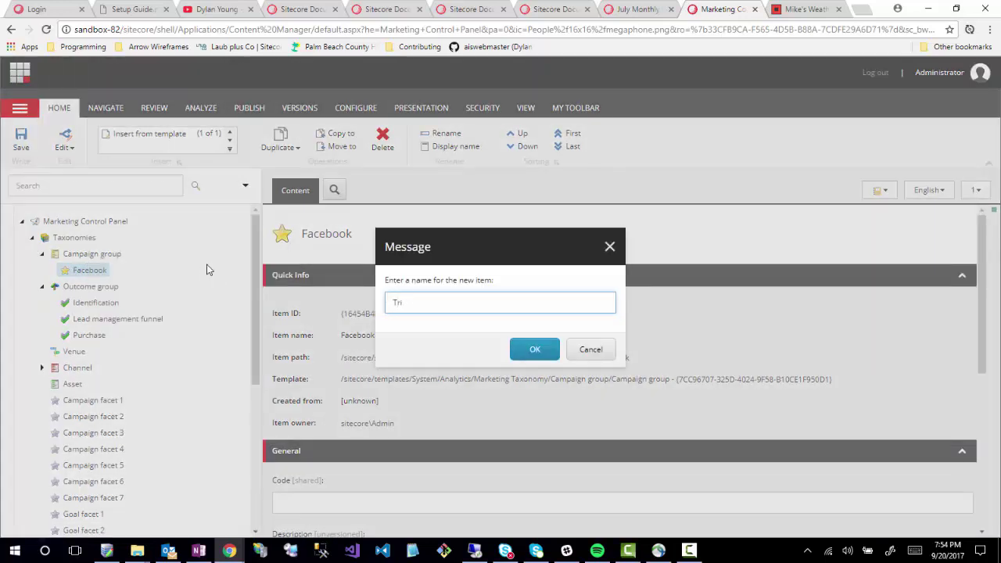
type("wtt")
key("BackSpace")
type("itter")
left_click(517, 349)
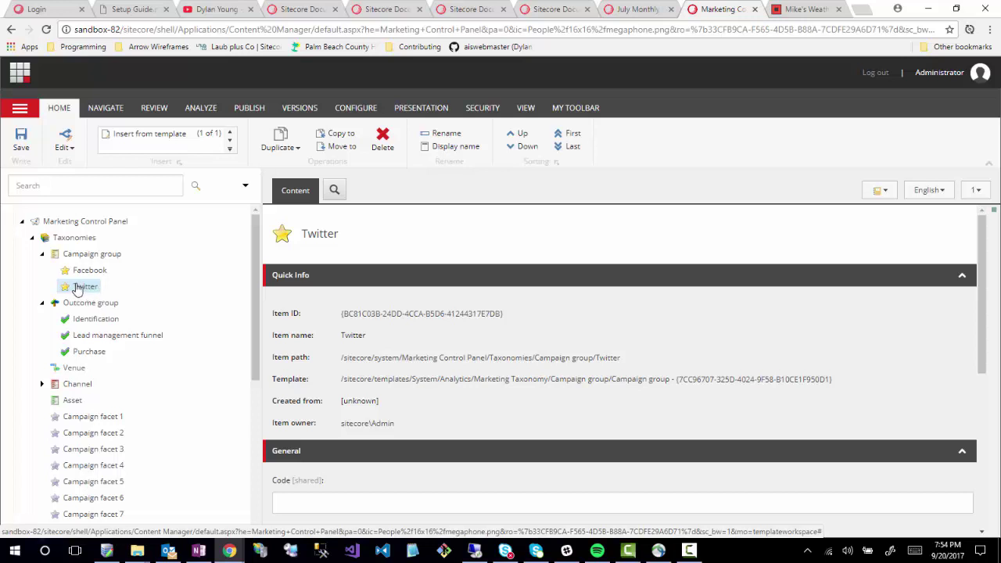
Step: Insert a campaign group named Emails under the Campaign group taxonomy
right_click(86, 255)
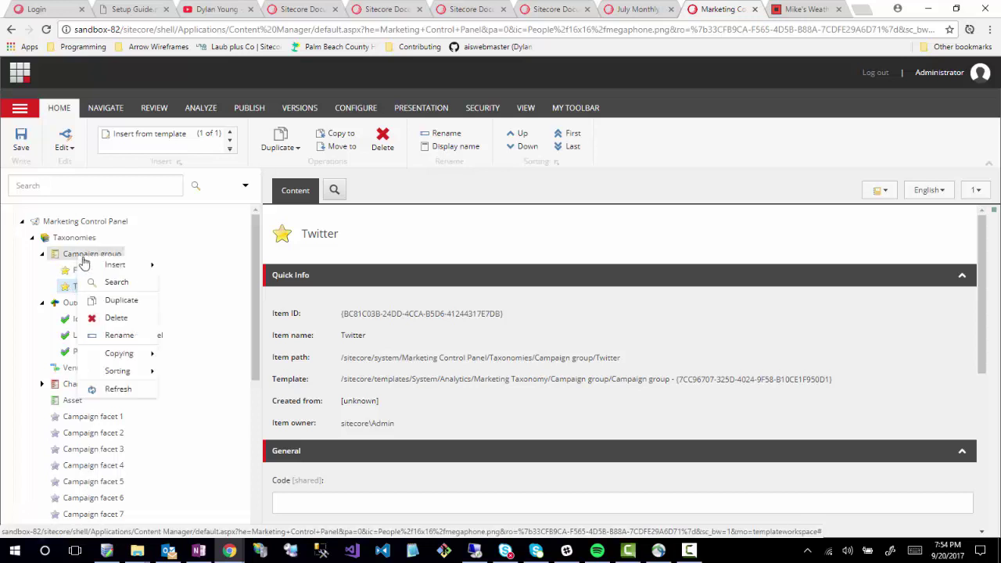
mouse_move(117, 262)
left_click(191, 267)
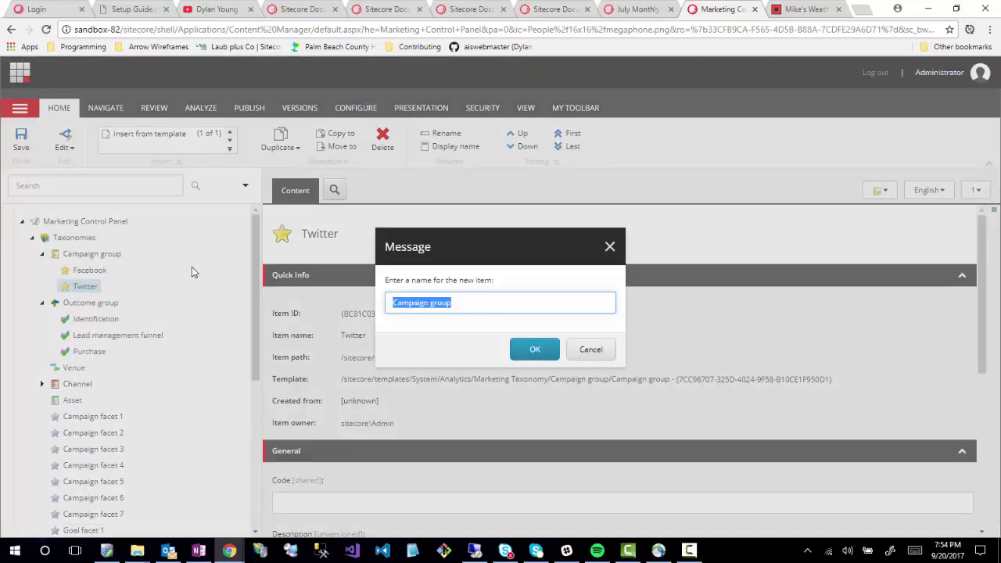
type("Emails")
key("Return")
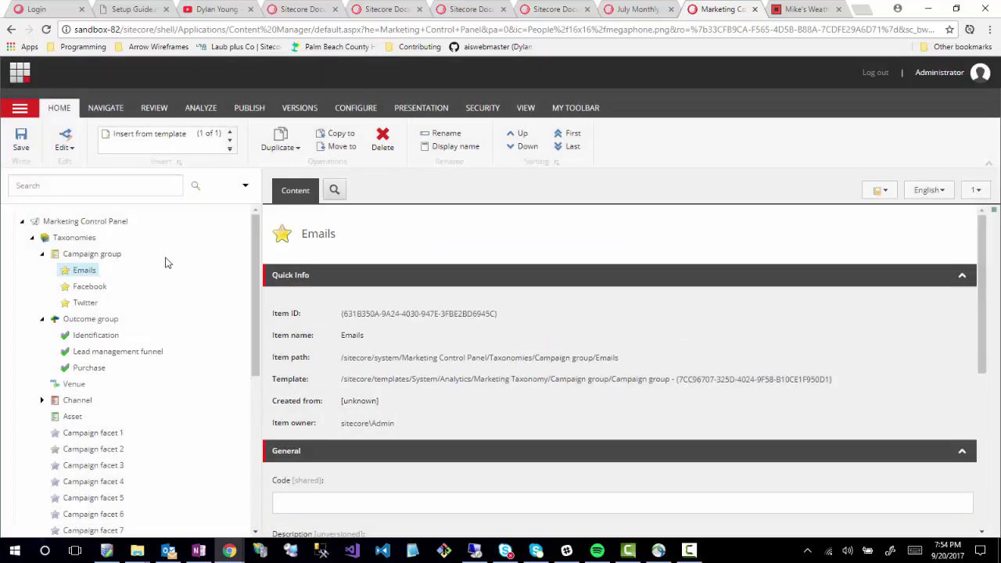
Step: Insert a campaign group named Postal Newsletters under the Campaign group taxonomy
right_click(97, 254)
mouse_move(133, 261)
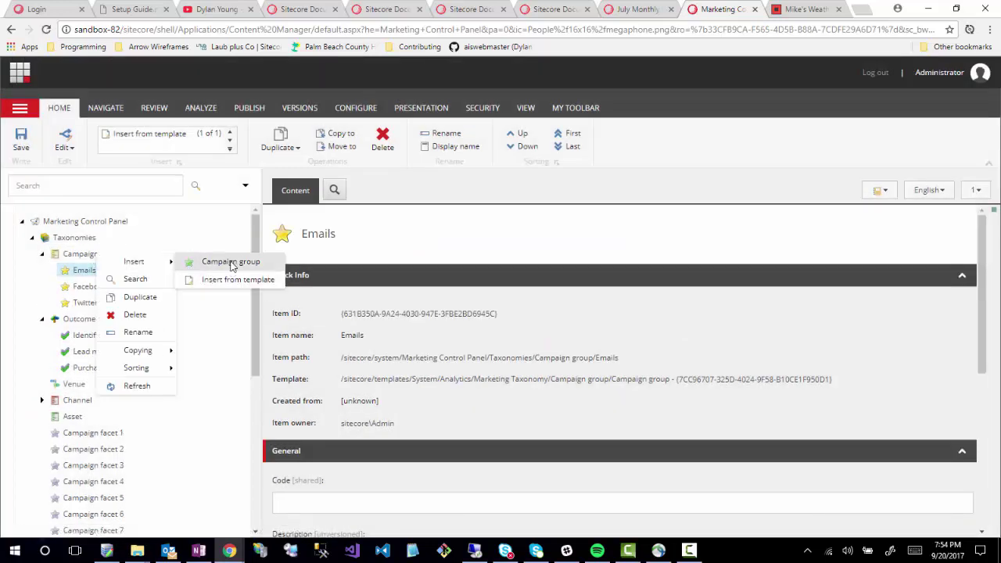
left_click(230, 262)
type("Po")
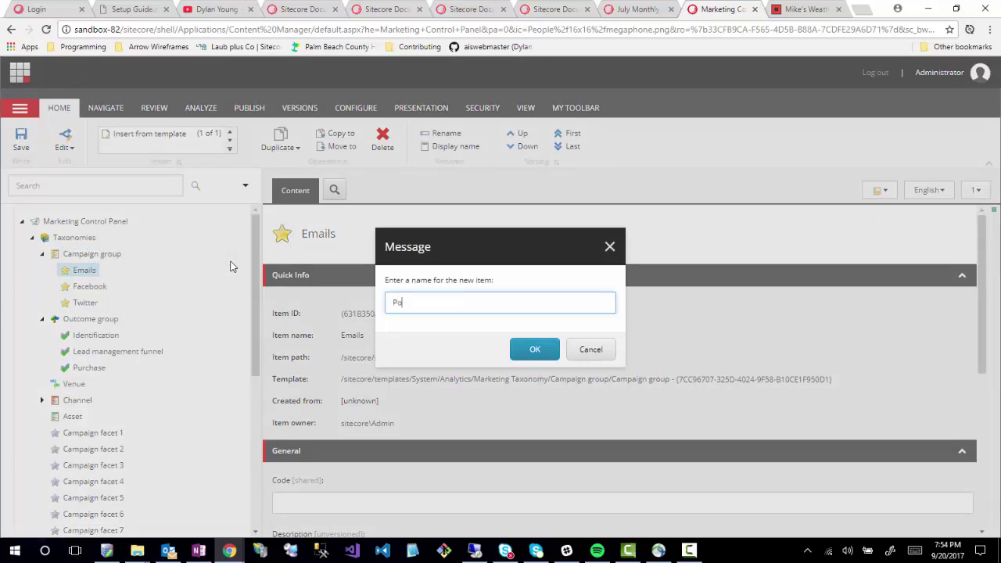
type("stal Newsletters")
key("Return")
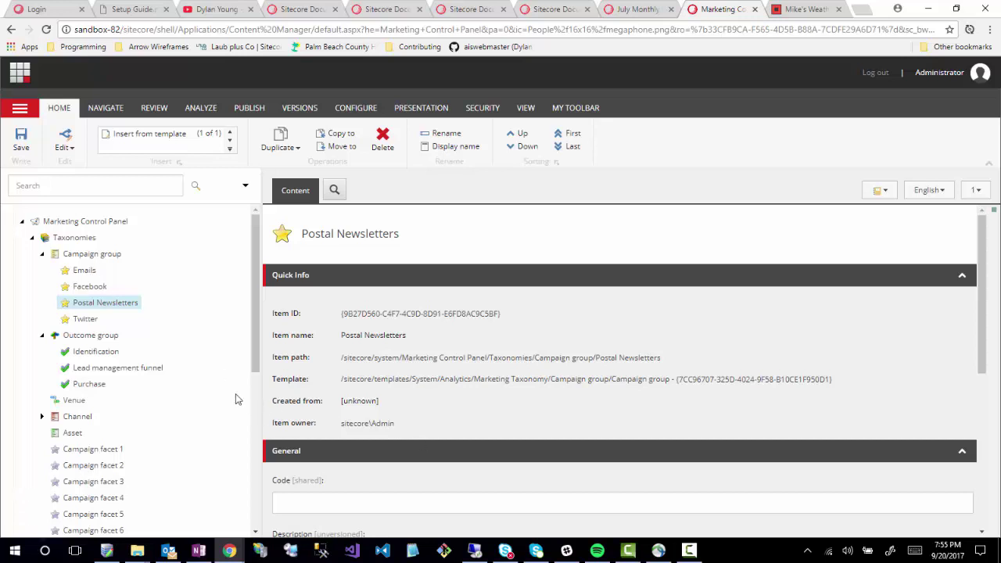
Step: Open the Venue taxonomy item and expand the Channel taxonomy to view its groups
scroll(175, 346, "down", 1)
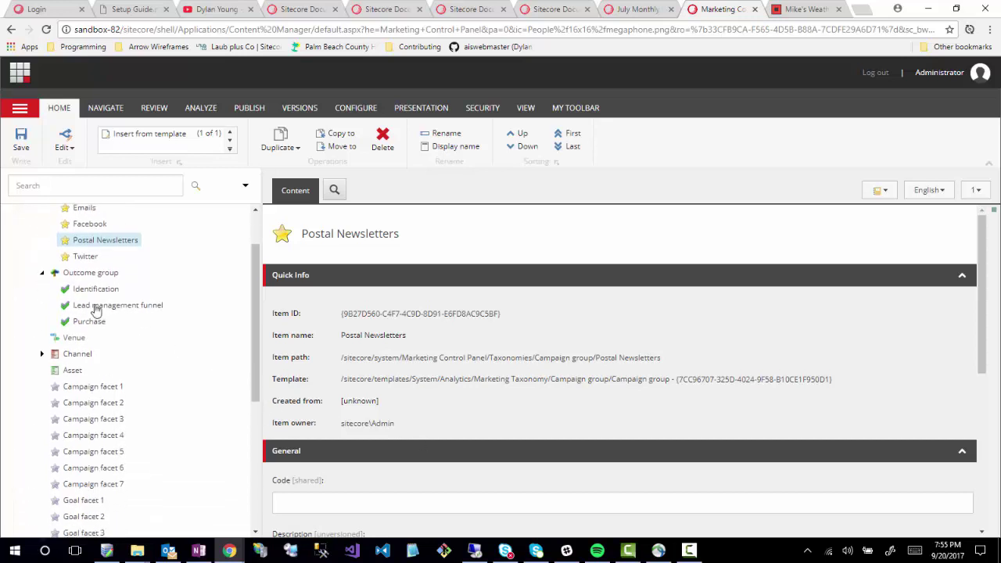
left_click(73, 342)
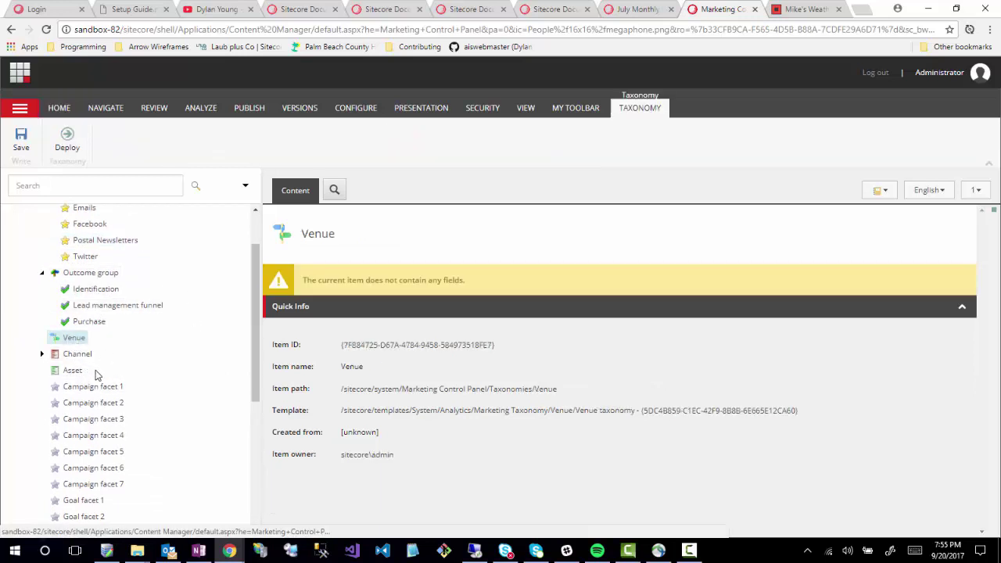
left_click(42, 355)
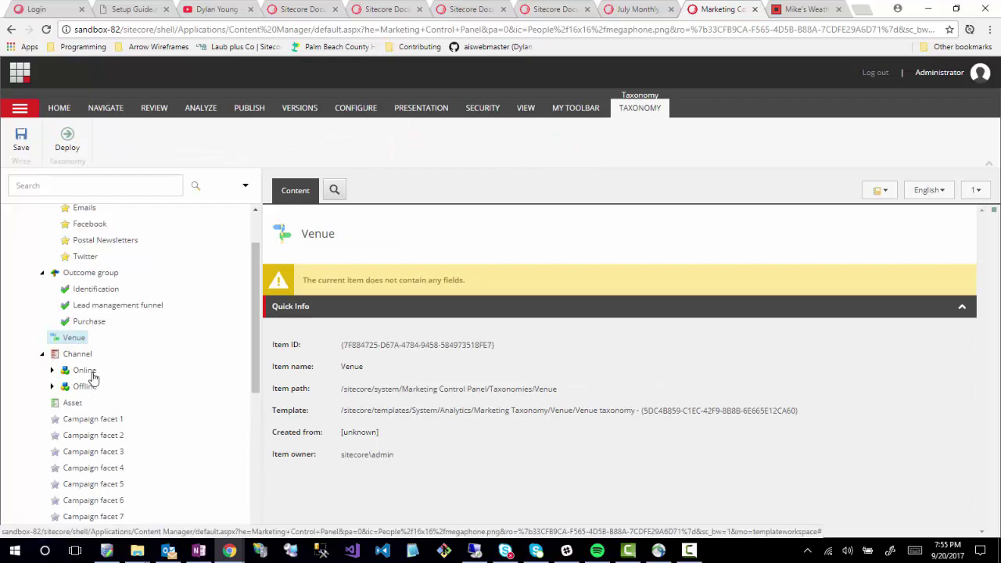
Step: Insert an asset group named Images under the Asset taxonomy
right_click(65, 408)
mouse_move(98, 411)
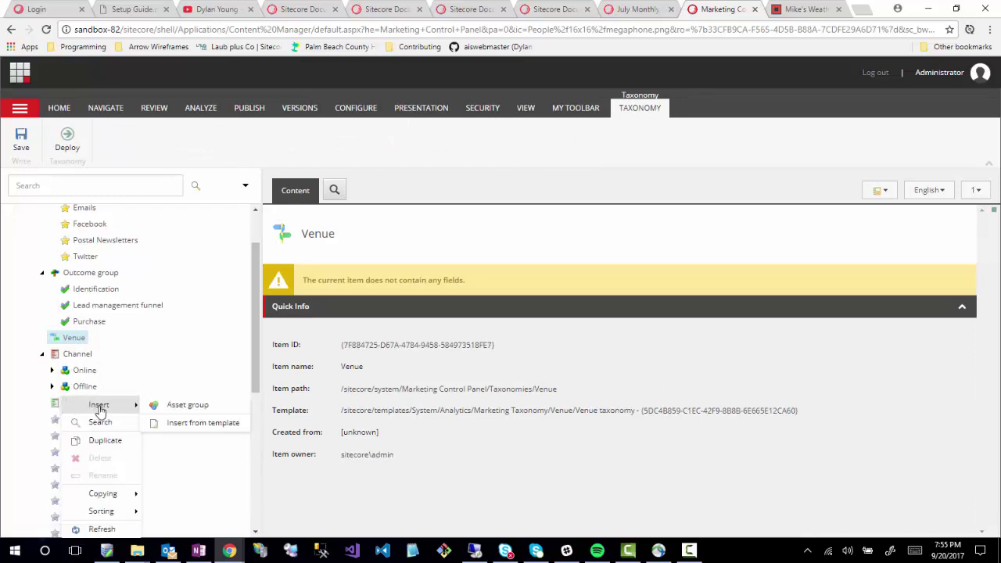
left_click(184, 408)
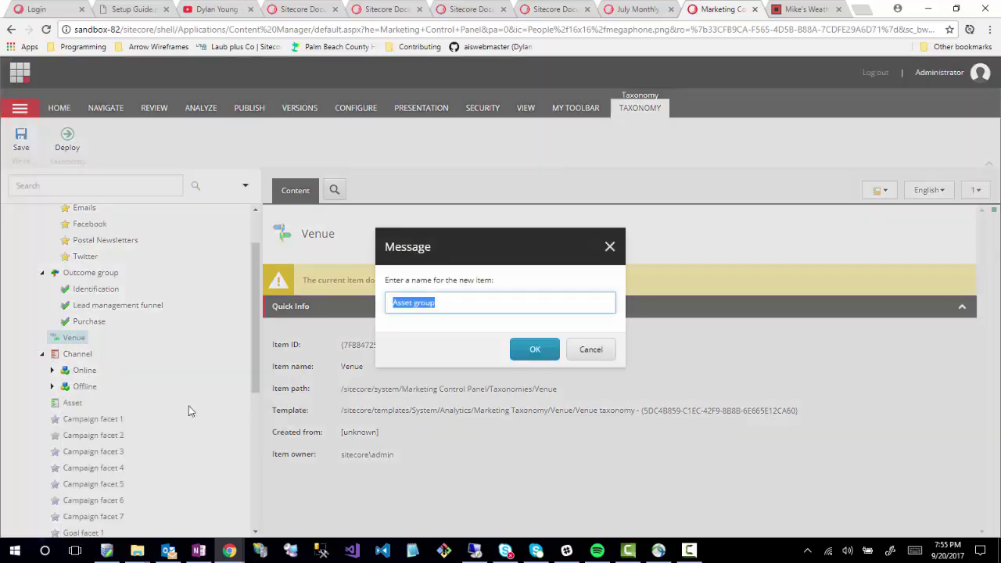
type("Images")
key("Return")
Step: Insert an asset group named Videos under the Asset taxonomy
right_click(78, 419)
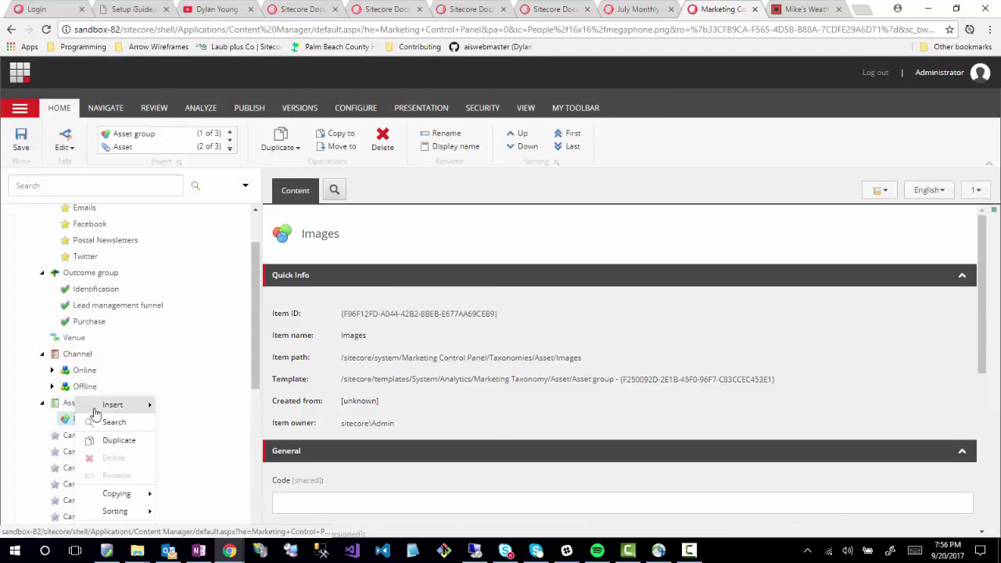
mouse_move(117, 405)
left_click(201, 406)
type("Videos")
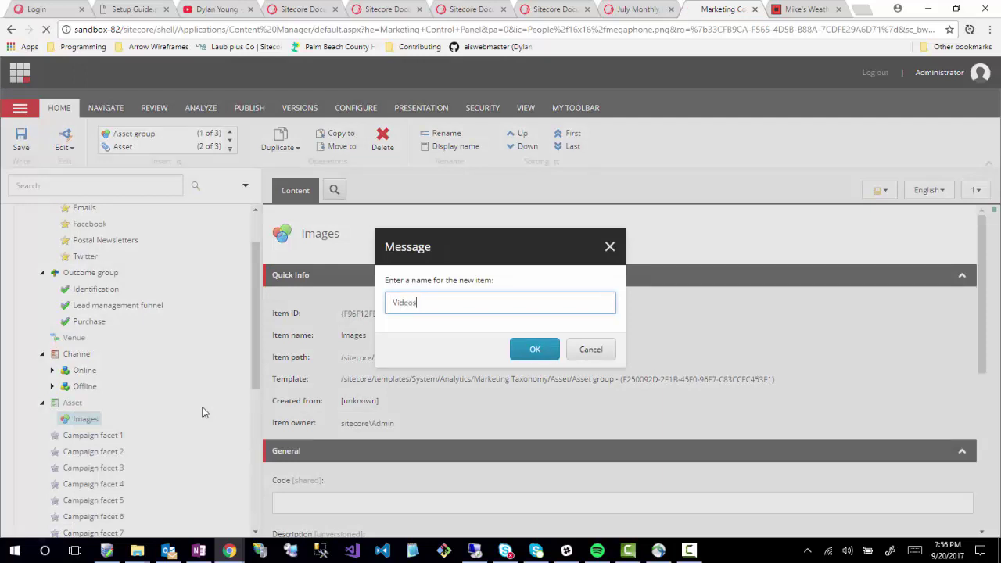
key("Return")
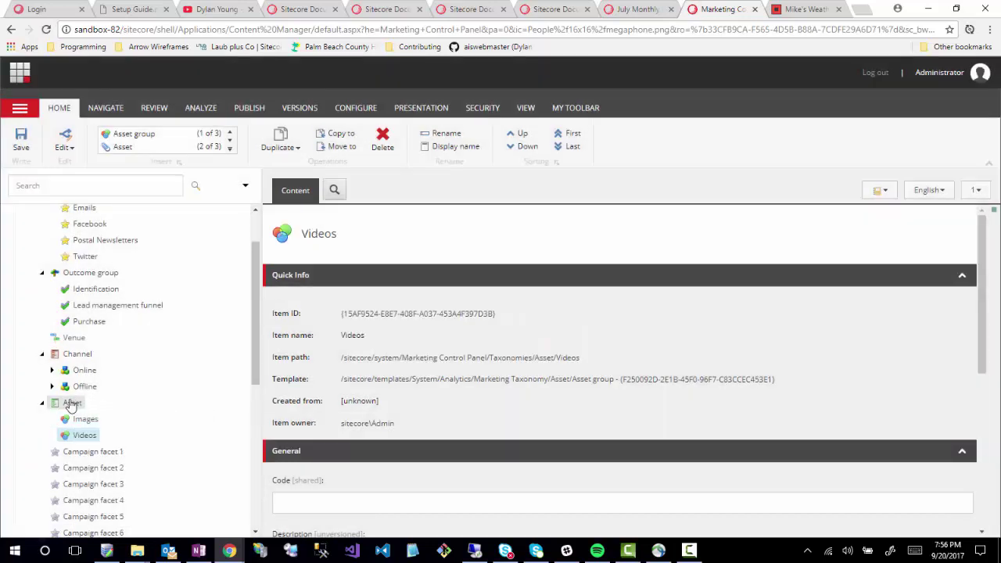
Step: Insert an asset group named Documents under the Asset taxonomy
right_click(82, 405)
mouse_move(100, 407)
left_click(191, 408)
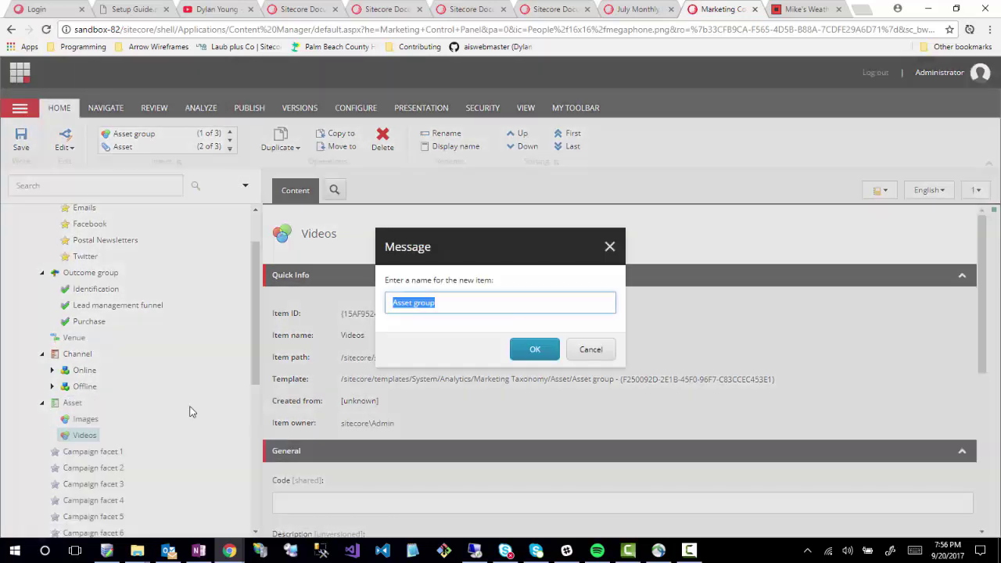
type("Docum")
key("BackSpace")
type("ments")
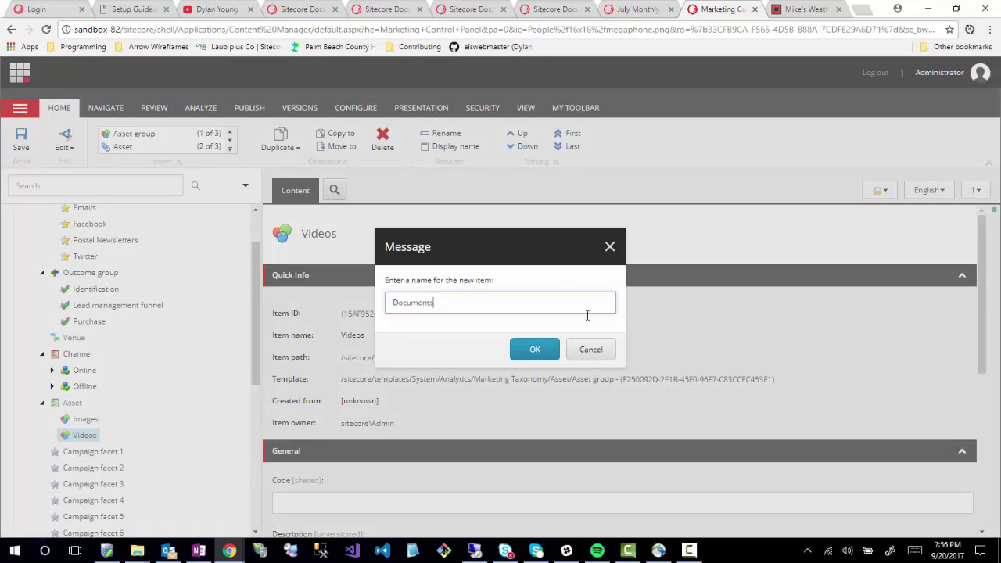
left_click(534, 349)
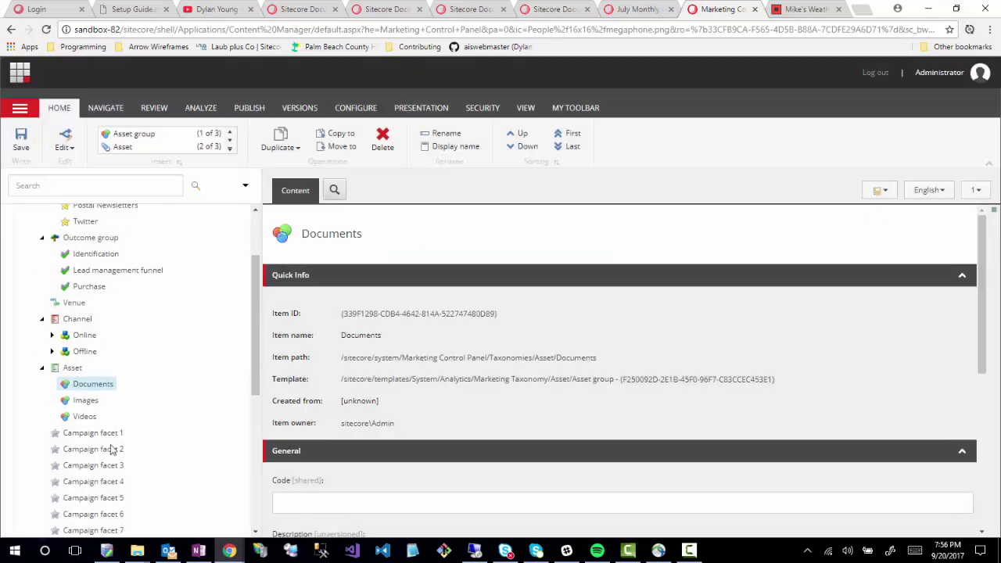
scroll(111, 444, "down", 3)
scroll(110, 444, "up", 2)
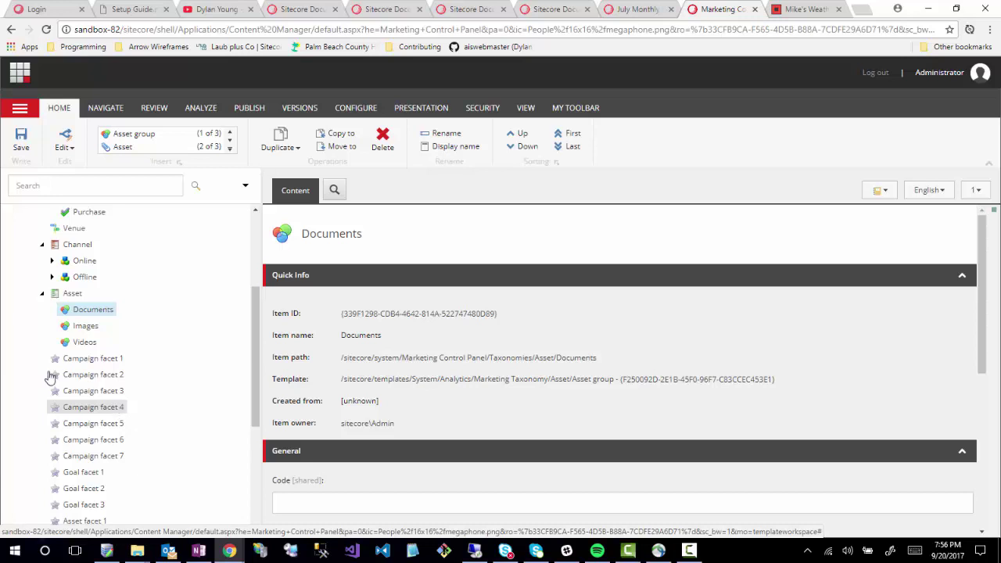
right_click(75, 363)
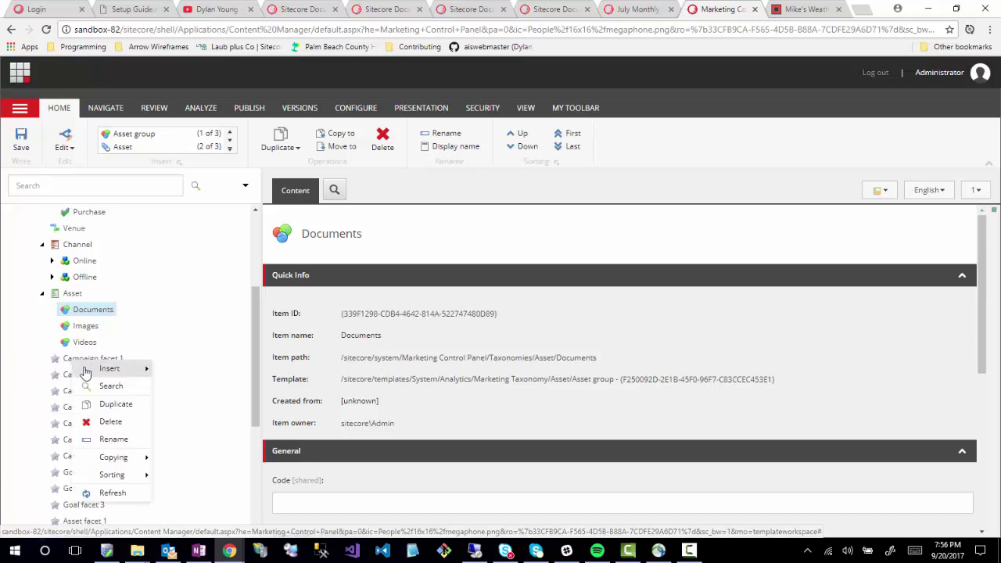
mouse_move(109, 368)
left_click(201, 369)
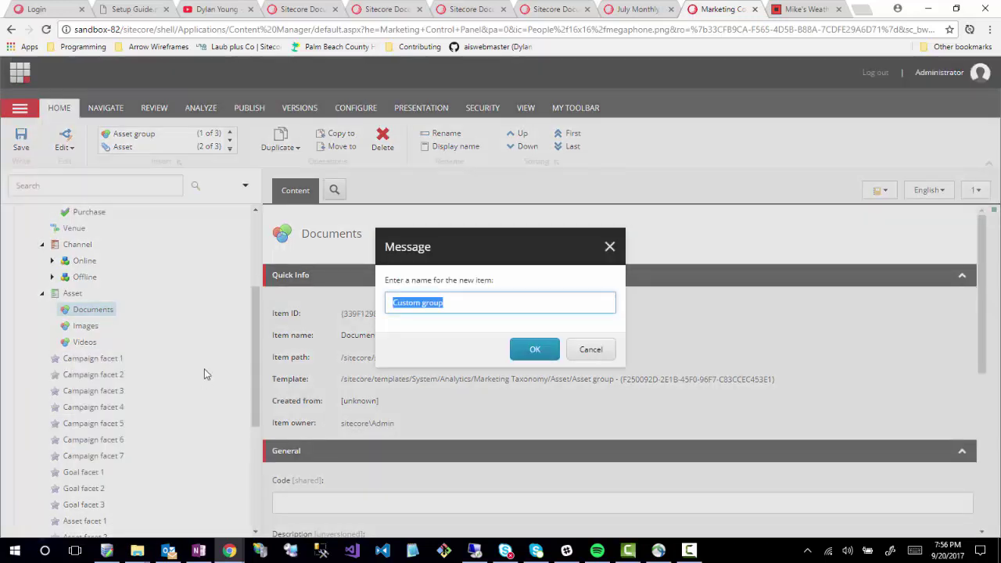
left_click(589, 349)
Step: Rename the Campaign facet 1 taxonomy as Regions
left_click(87, 359)
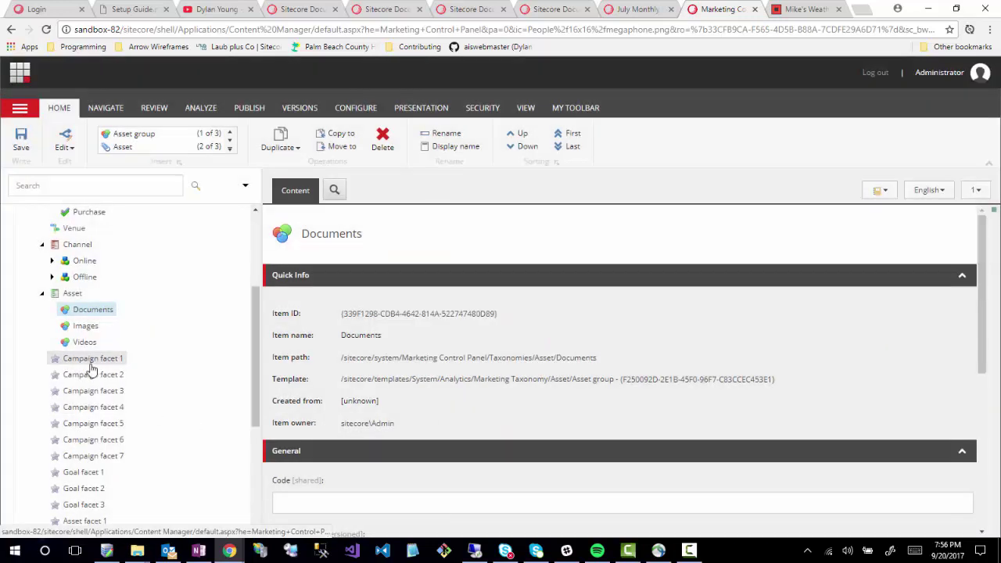
right_click(78, 361)
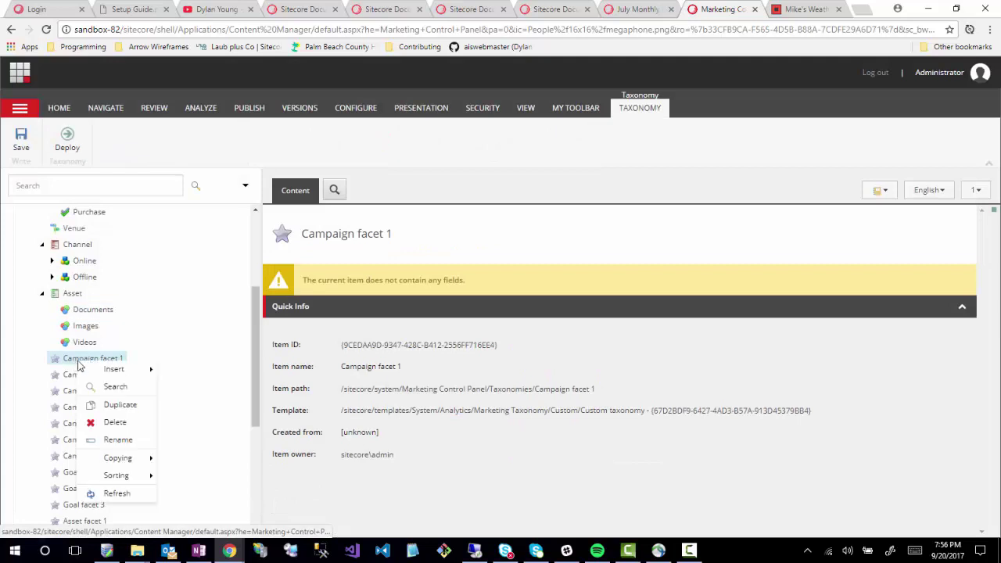
left_click(117, 439)
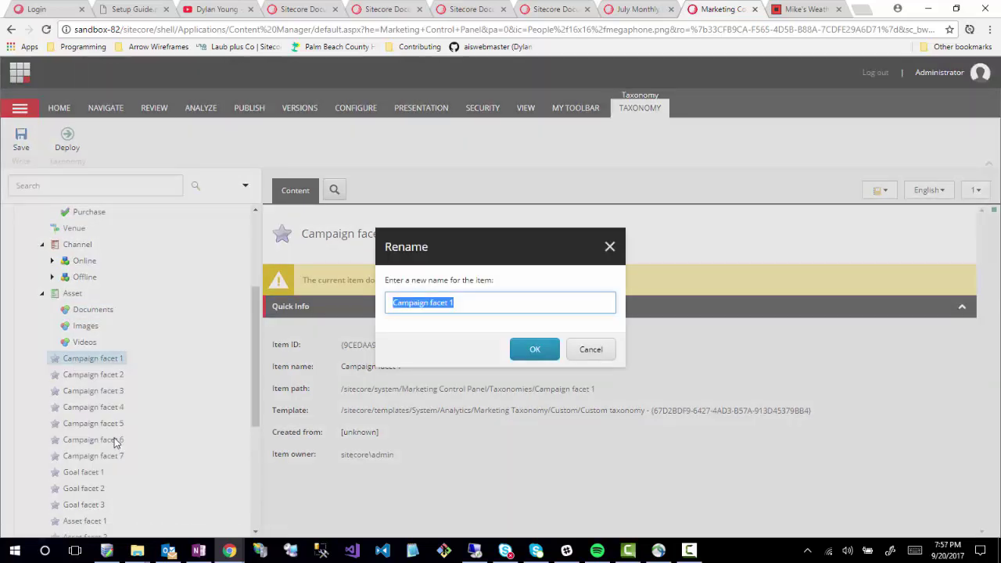
type("Regio")
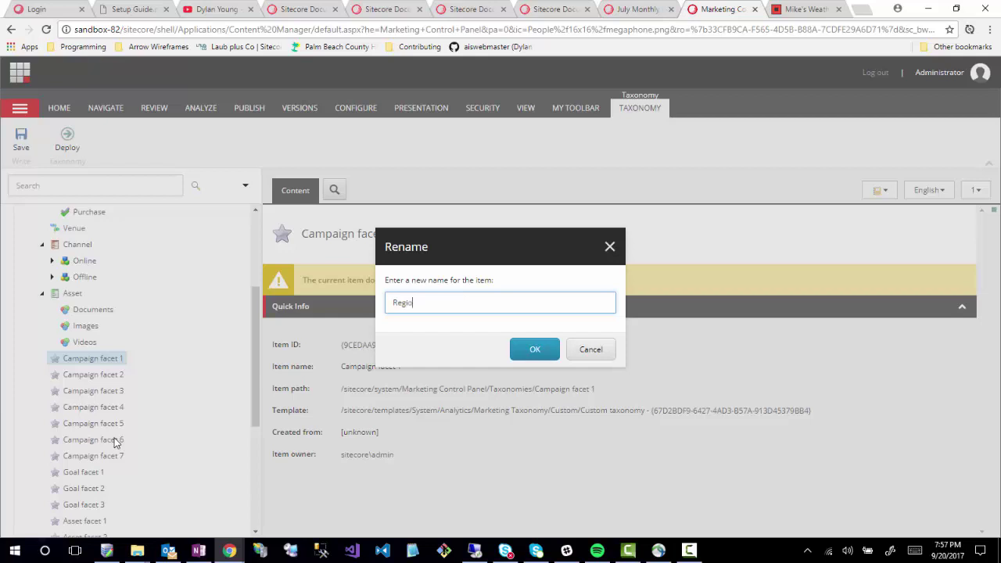
type("ns")
key("Return")
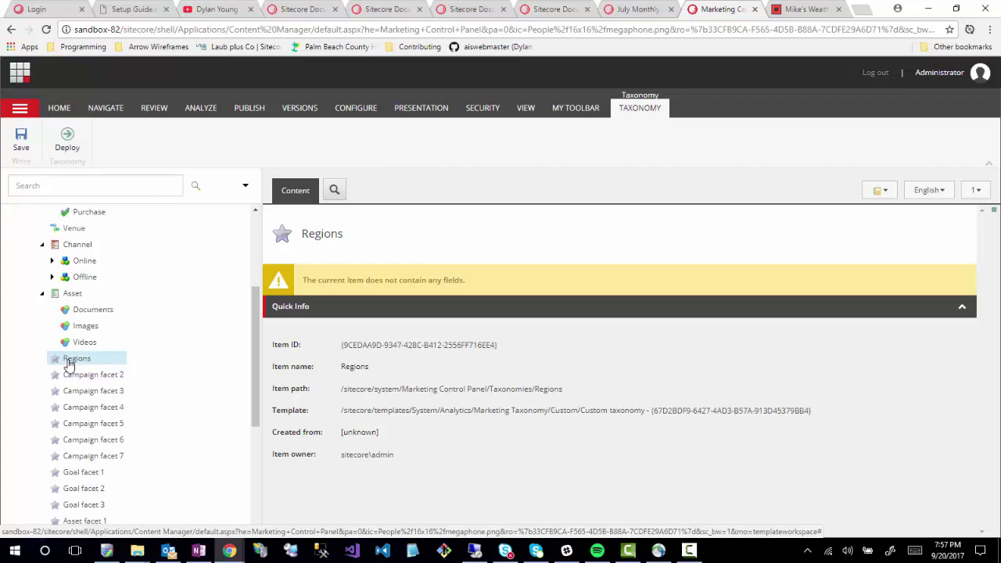
right_click(68, 363)
mouse_move(110, 368)
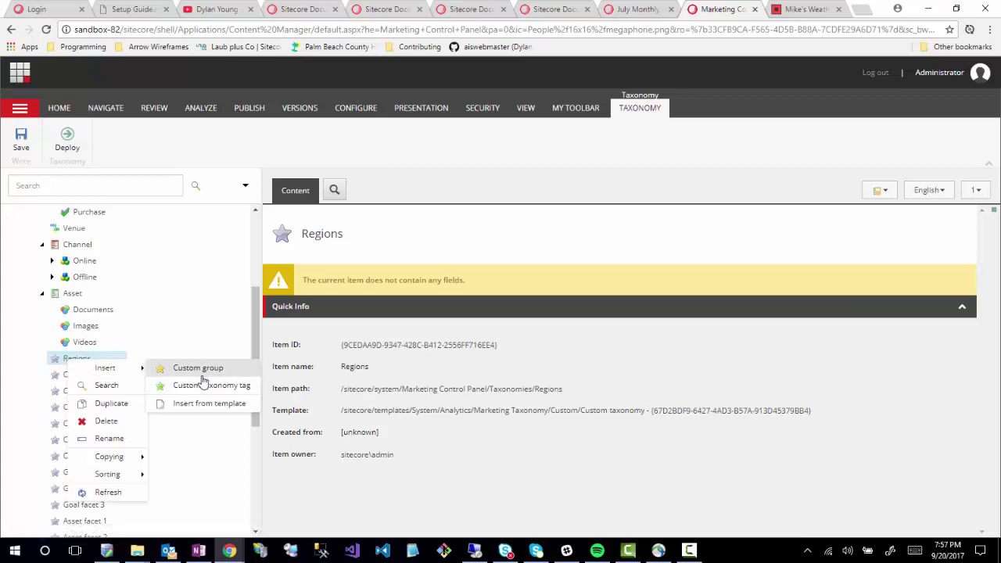
left_click(205, 369)
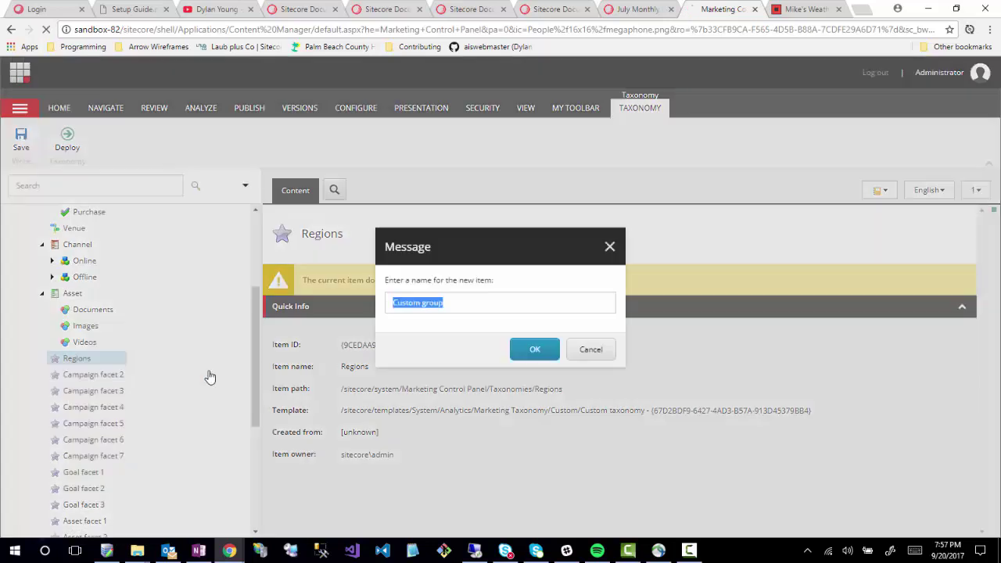
left_click(594, 352)
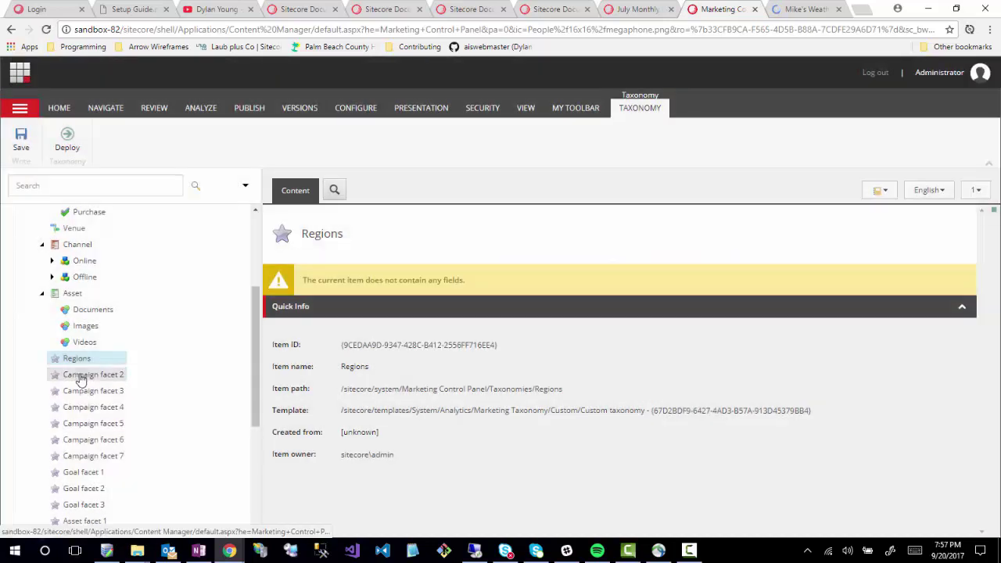
Step: Rename the Campaign facet 2 taxonomy as Industry
right_click(81, 379)
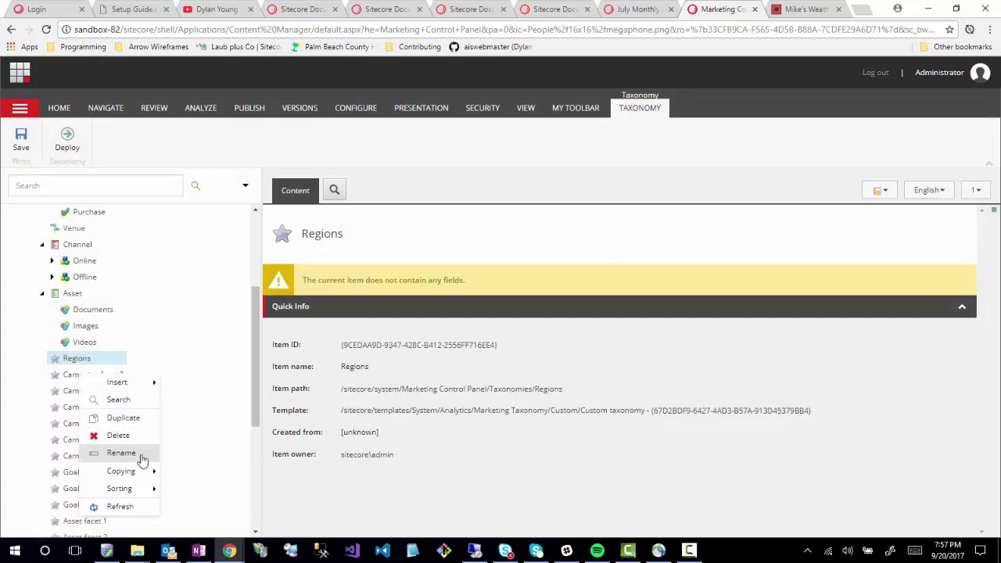
left_click(121, 453)
type("Industry")
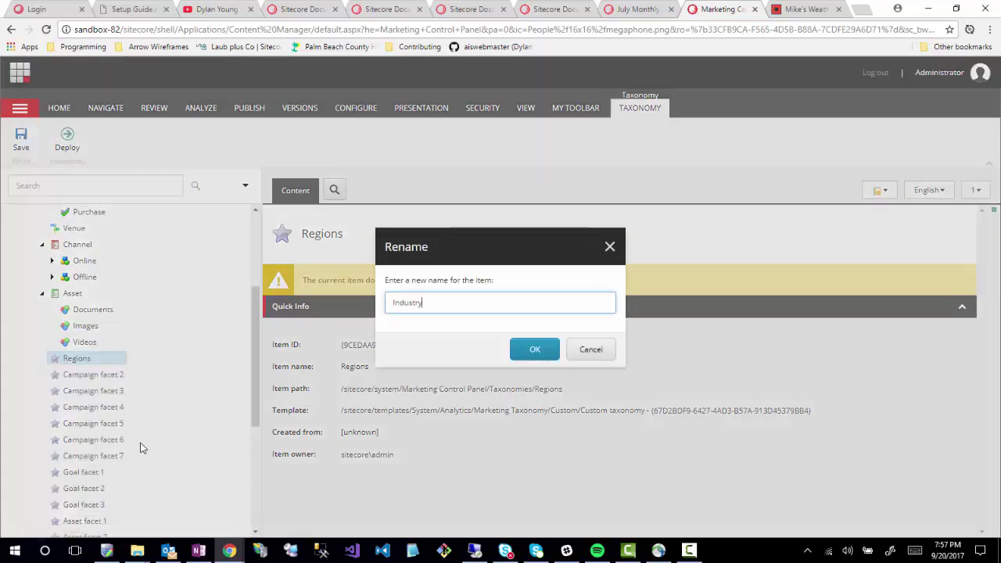
key("Return")
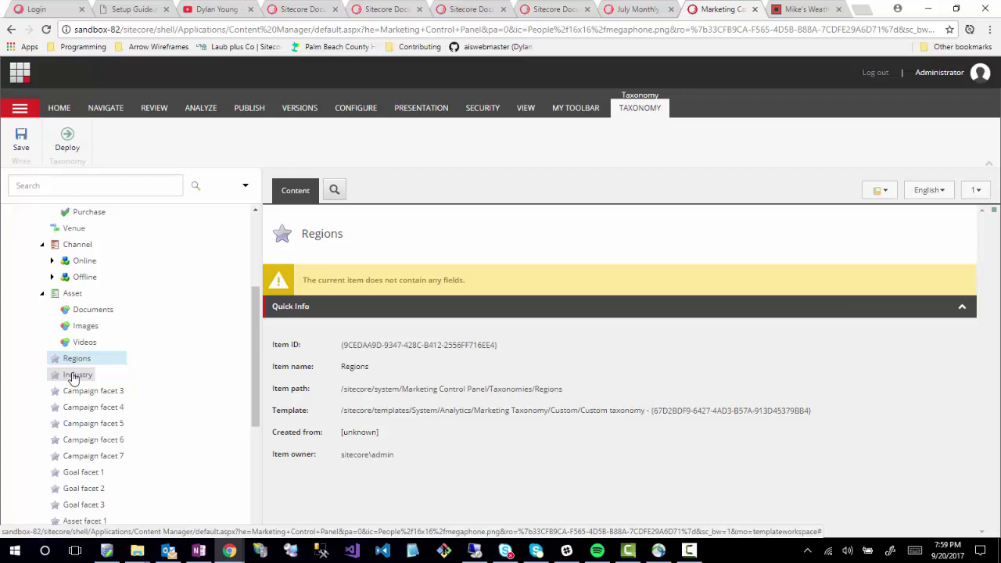
right_click(78, 372)
mouse_move(129, 383)
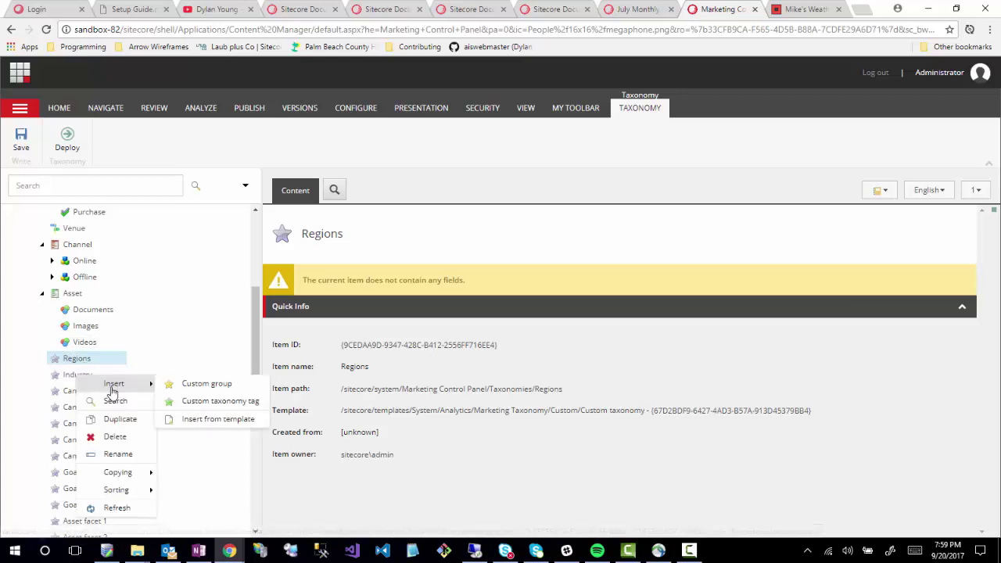
left_click(207, 384)
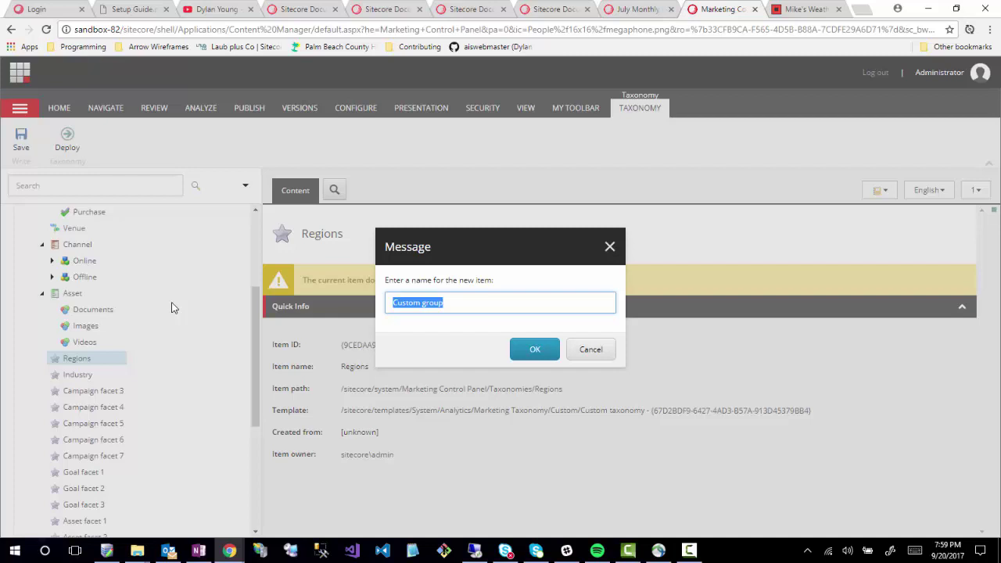
type("IT")
left_click(596, 357)
Step: Insert a custom group named IT under the Industry taxonomy
left_click(90, 379)
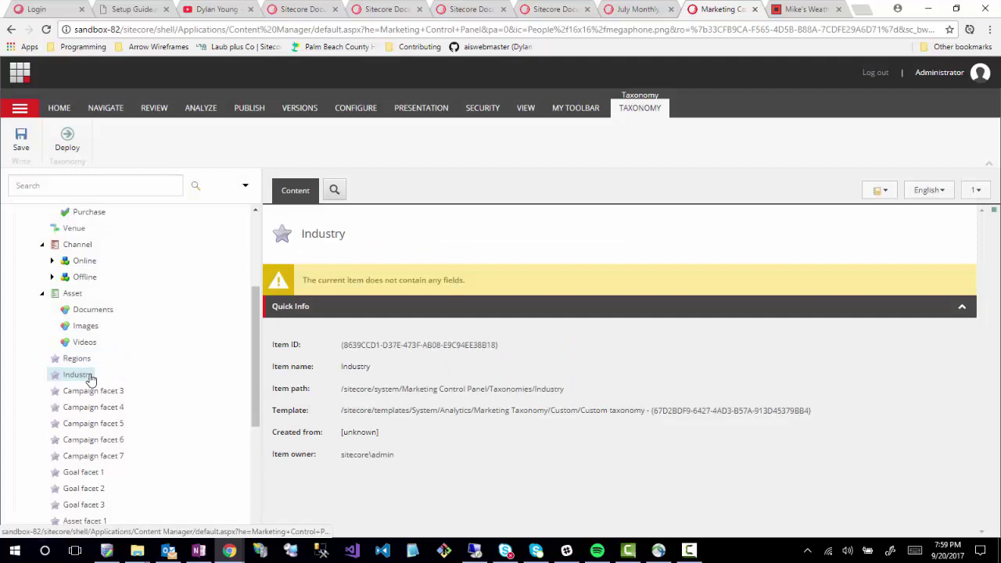
right_click(95, 379)
mouse_move(118, 382)
left_click(202, 389)
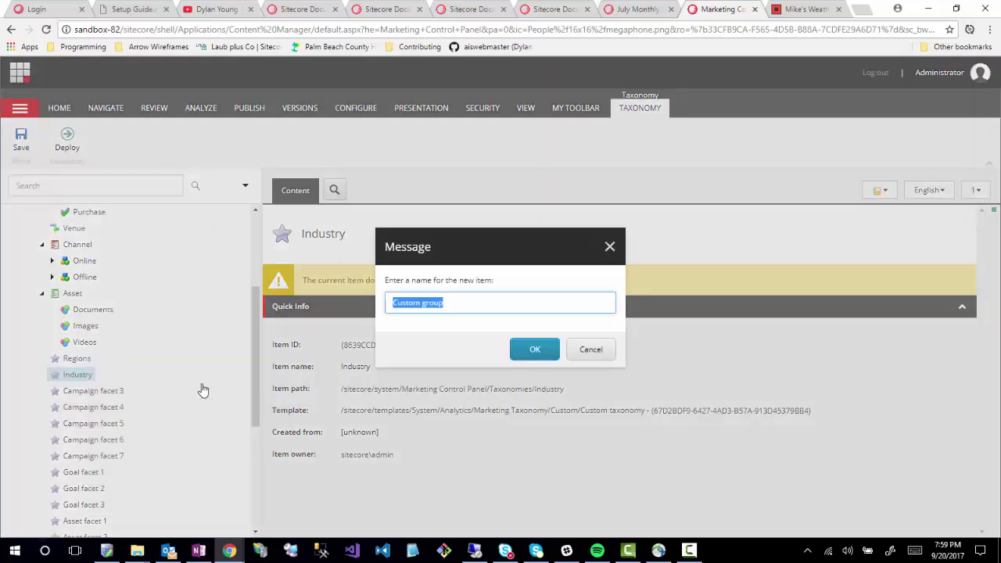
type("IT")
key("Return")
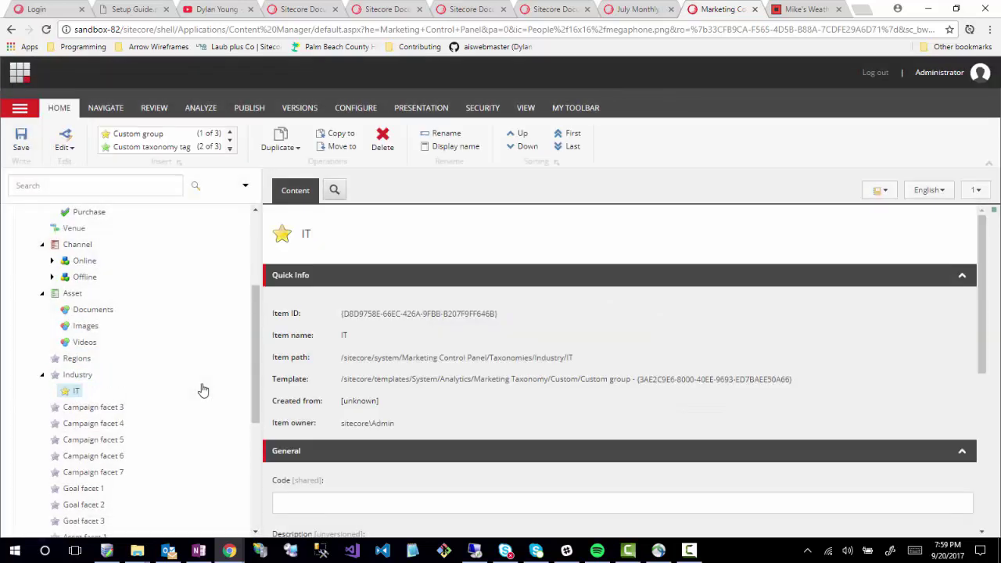
Step: Insert a custom group named Software Development under the IT group of the Industry taxonomy
right_click(72, 392)
mouse_move(119, 399)
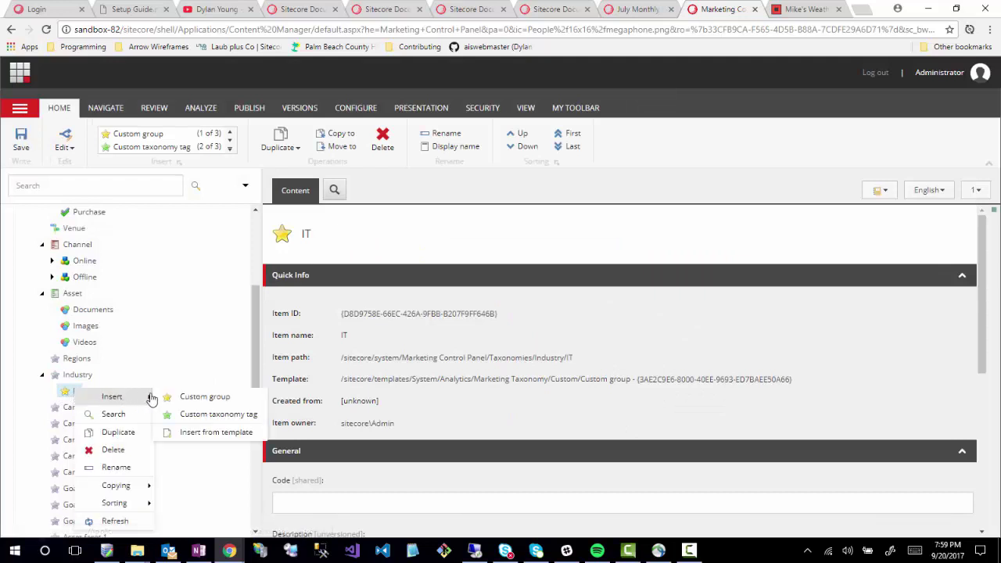
left_click(176, 397)
type("So")
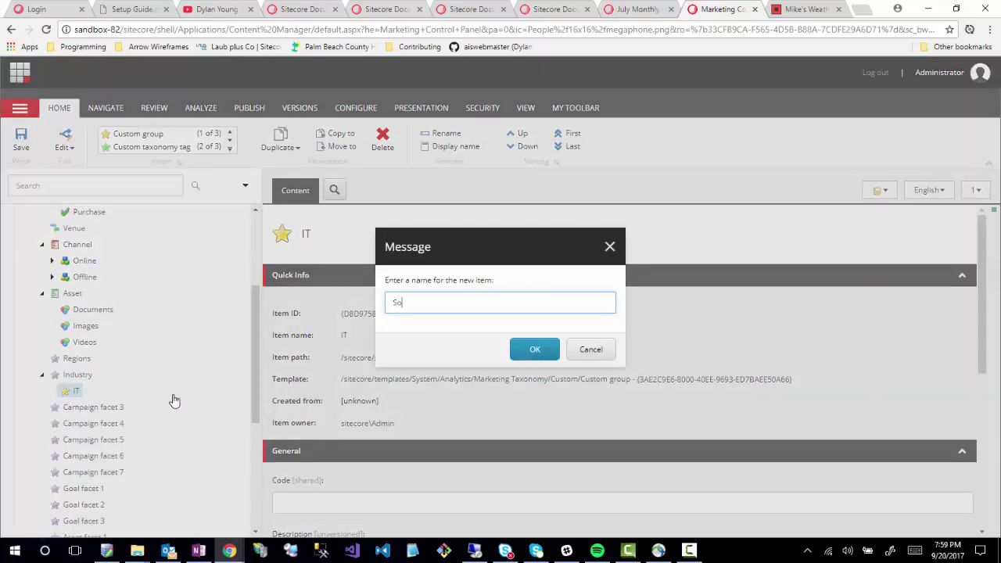
type("ftware Development")
left_click(524, 353)
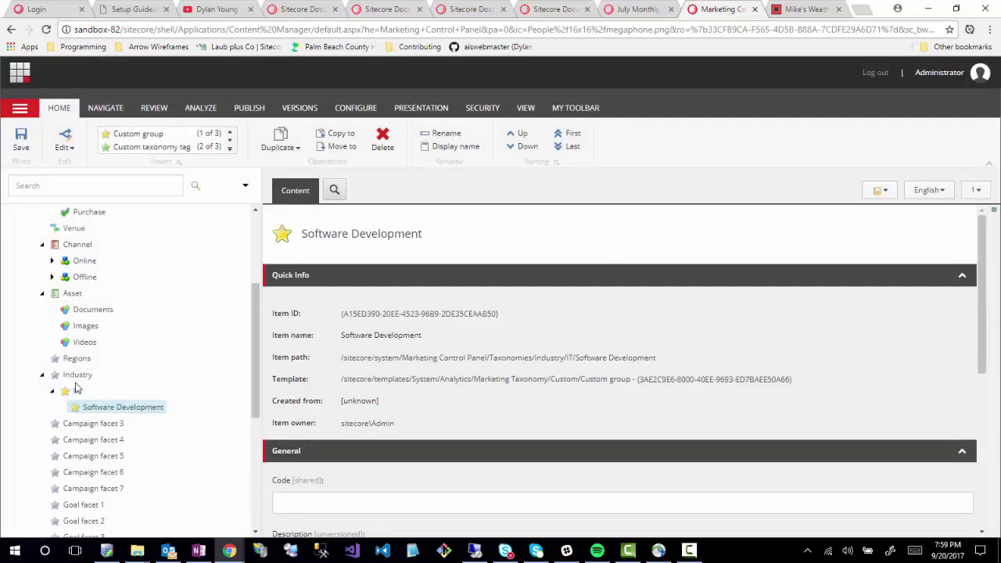
Step: Insert a custom taxonomy tag named Network Administration under the IT group of the Industry taxonomy
right_click(73, 391)
mouse_move(104, 400)
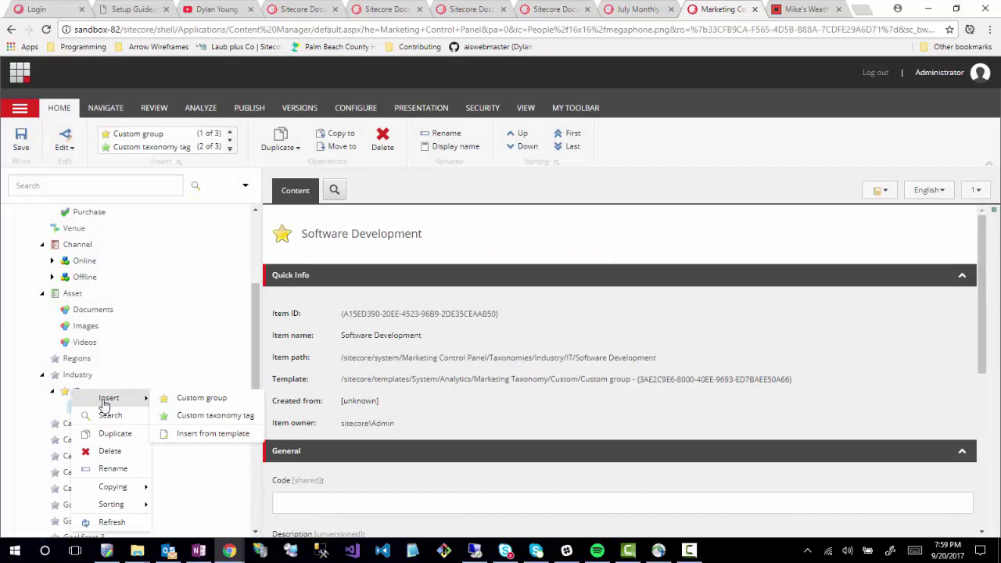
left_click(201, 415)
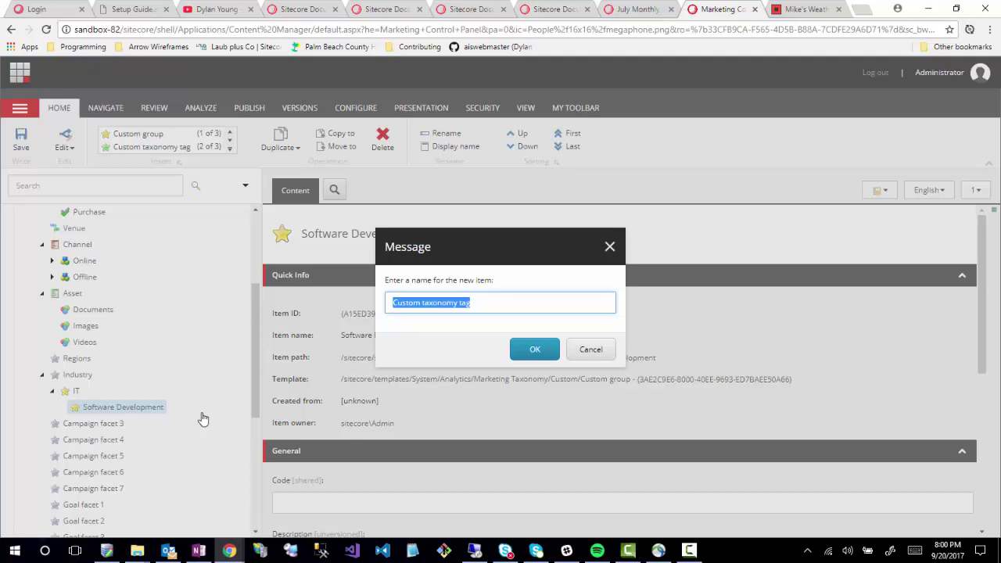
type("Network")
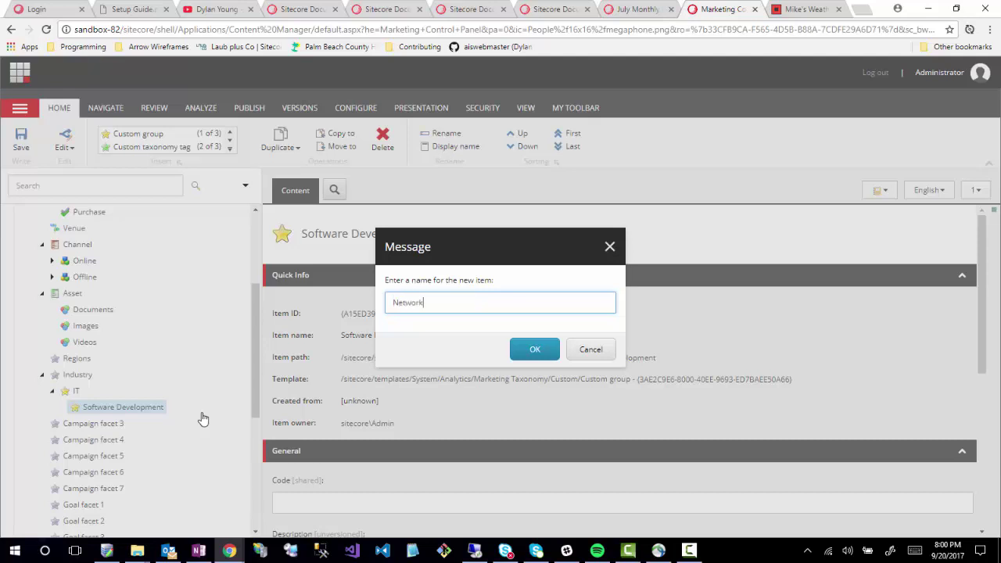
type(" Administration")
left_click(537, 351)
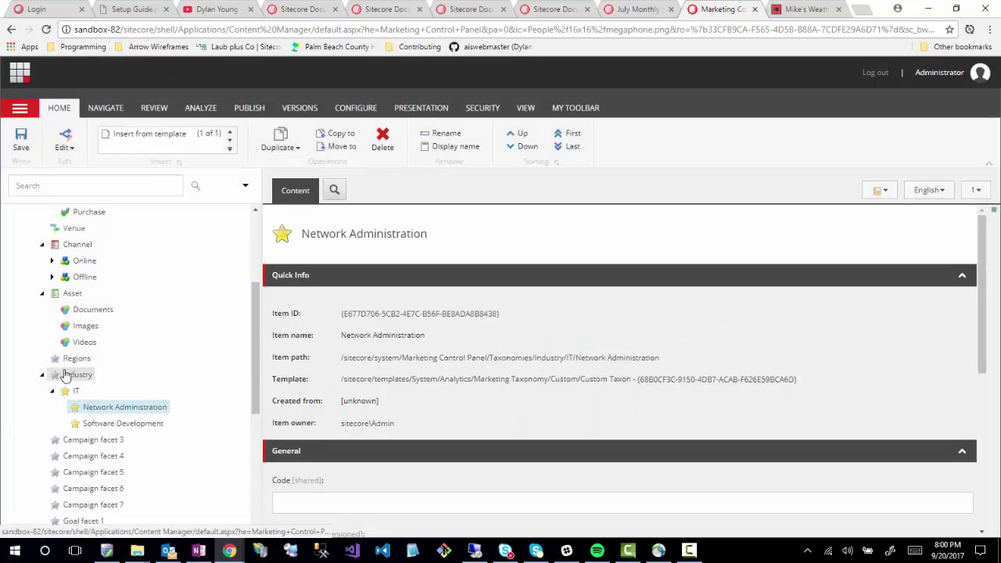
Step: Insert a custom group named North America under the Regions taxonomy
right_click(70, 359)
mouse_move(129, 368)
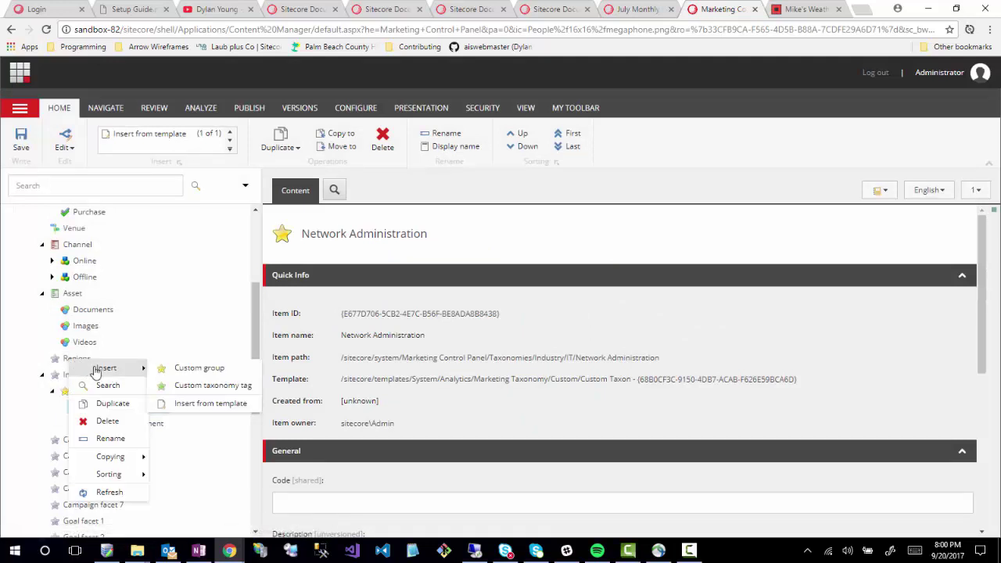
left_click(203, 372)
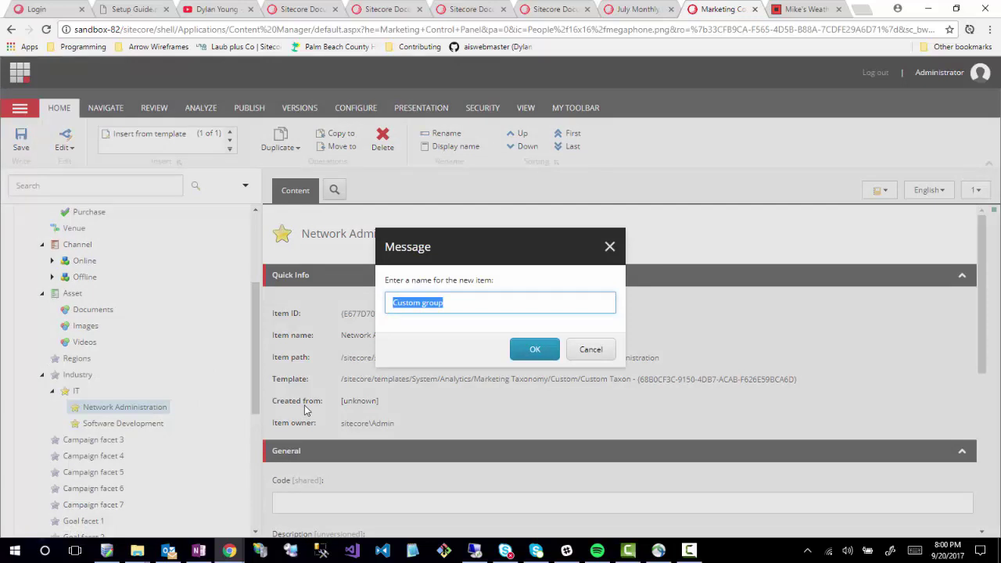
type("North America")
key("Return")
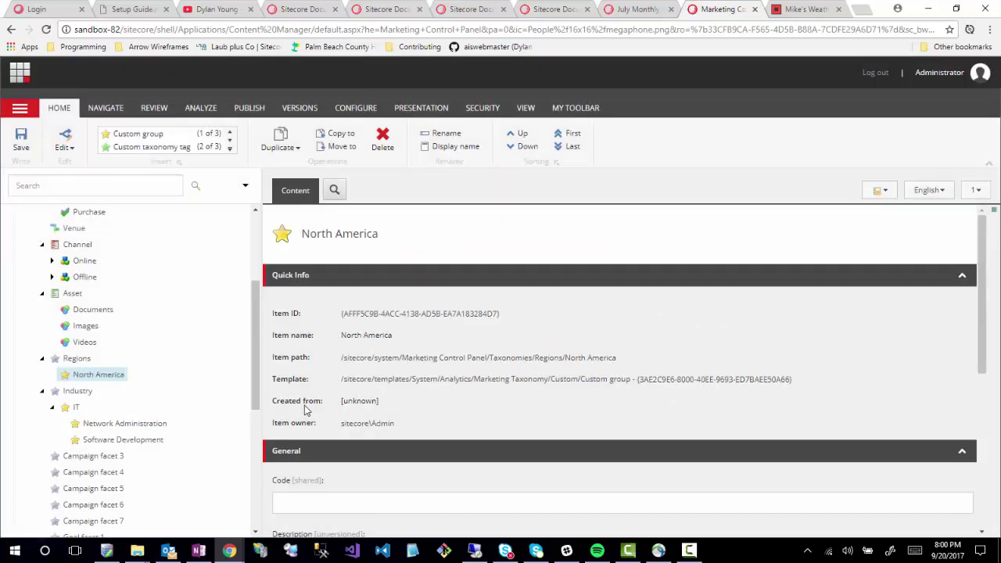
Step: Insert a custom taxonomy tag named United States under the North America group
right_click(92, 378)
mouse_move(134, 380)
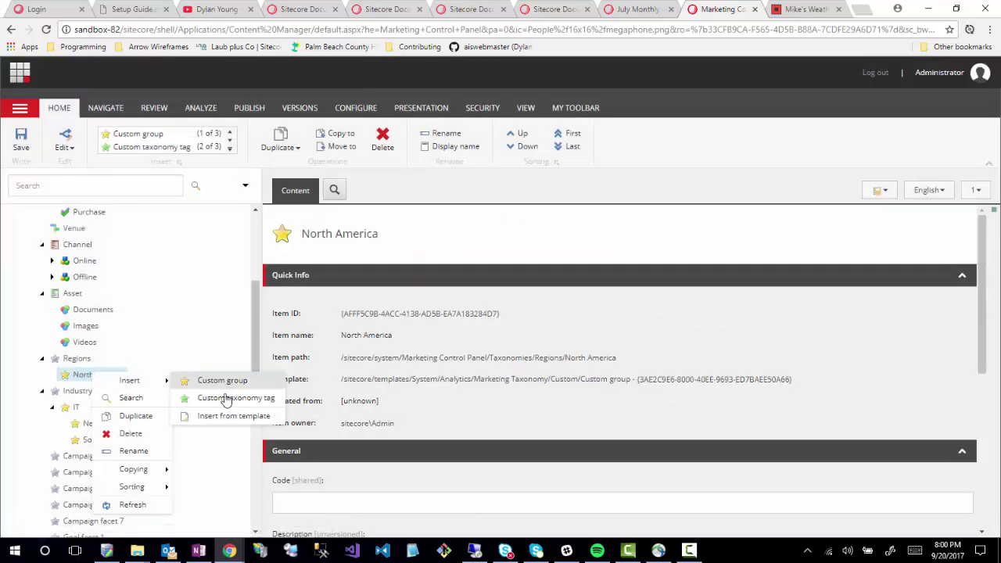
left_click(235, 398)
type("United States")
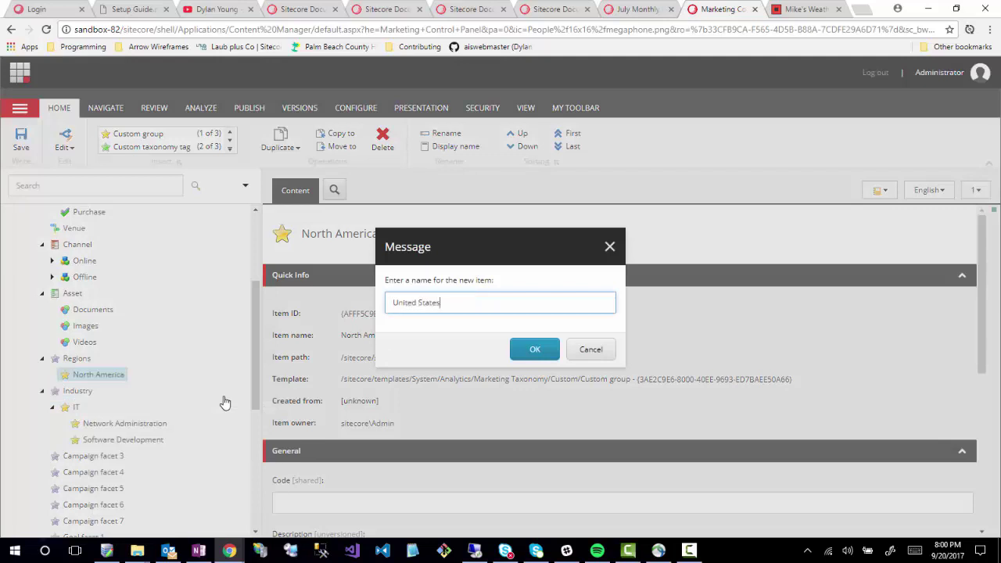
key("Return")
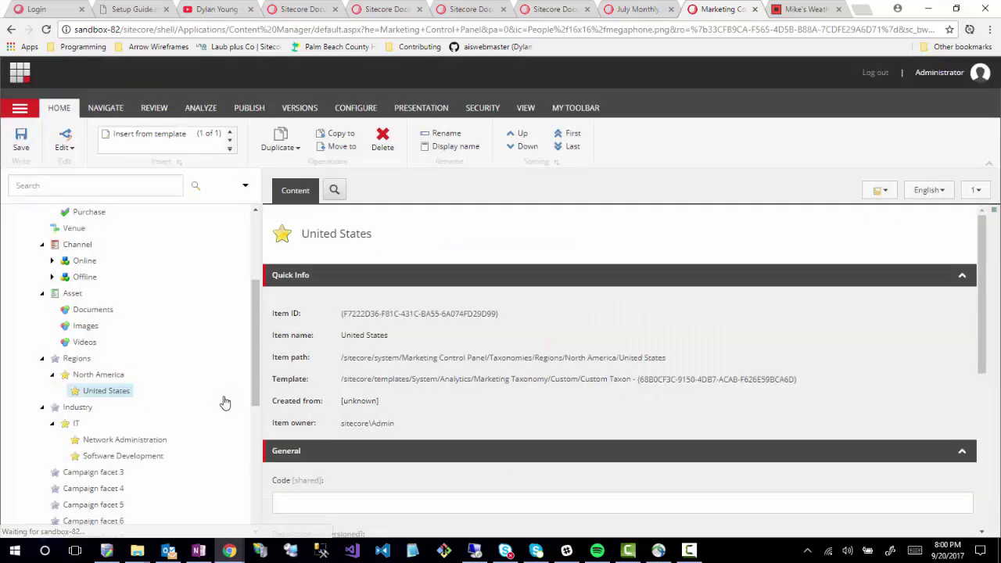
Step: Insert a custom group named Europe under the Regions taxonomy
right_click(90, 376)
mouse_move(109, 366)
left_click(188, 379)
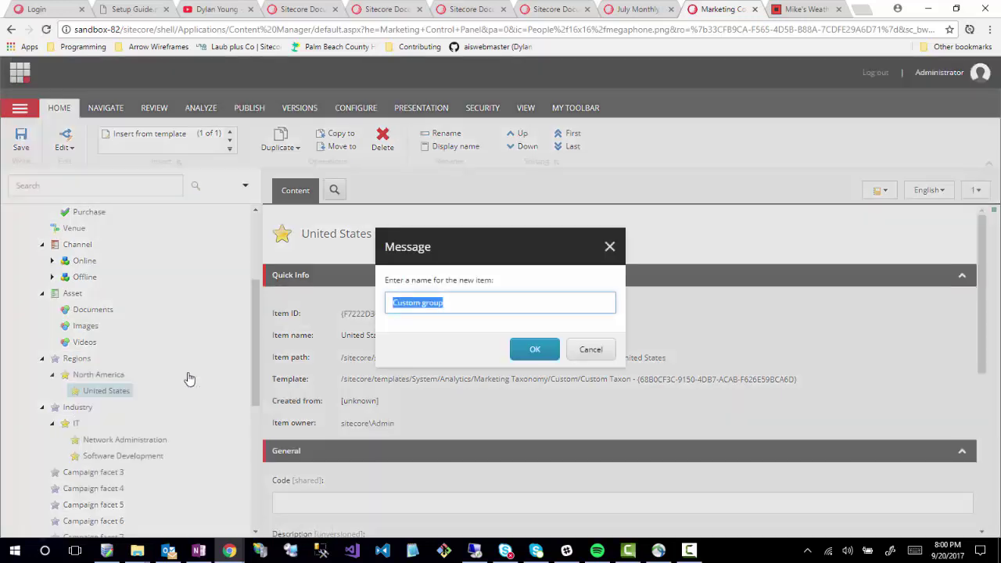
type("Europe")
key("Return")
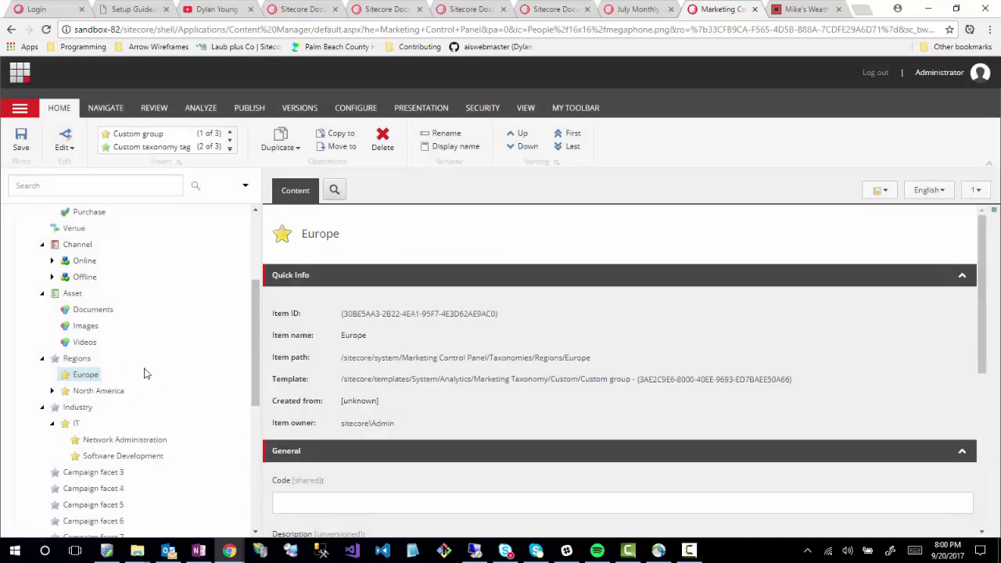
right_click(82, 374)
mouse_move(110, 381)
left_click(201, 383)
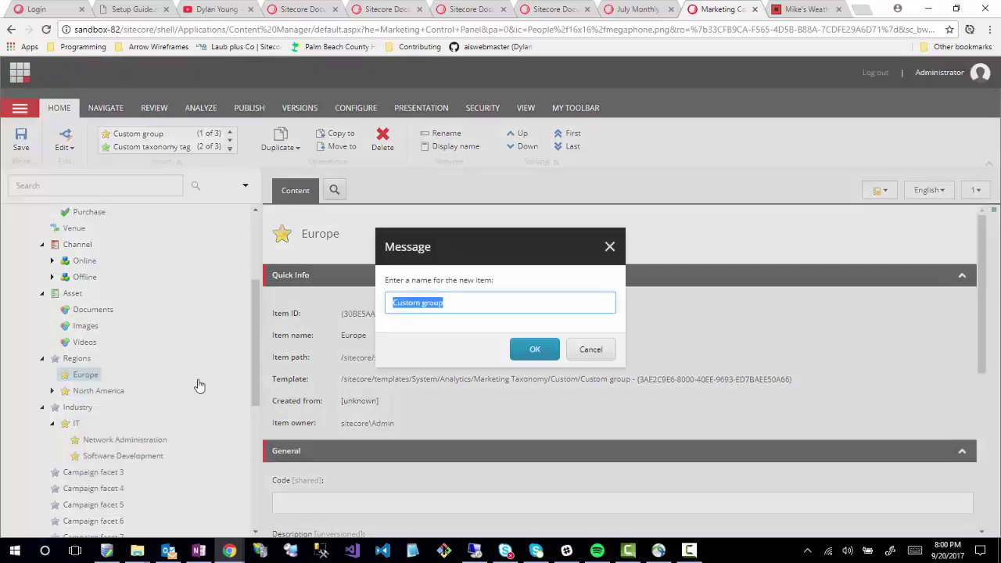
left_click(584, 357)
Step: Insert a custom taxonomy tag named Italy under the Europe group
right_click(81, 377)
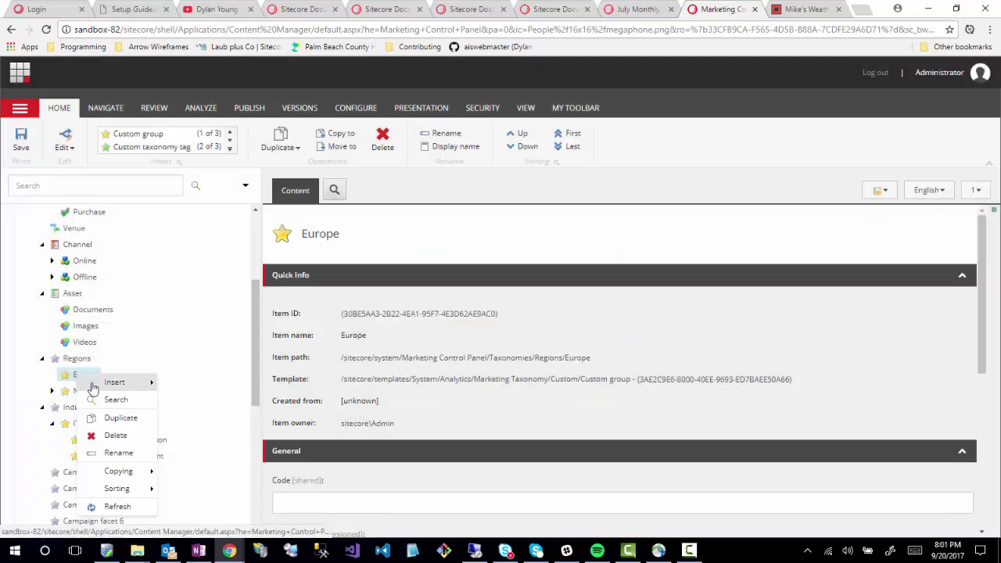
mouse_move(112, 389)
left_click(199, 400)
left_click(485, 303)
key("ctrl+a")
key("BackSpace")
type("Italy")
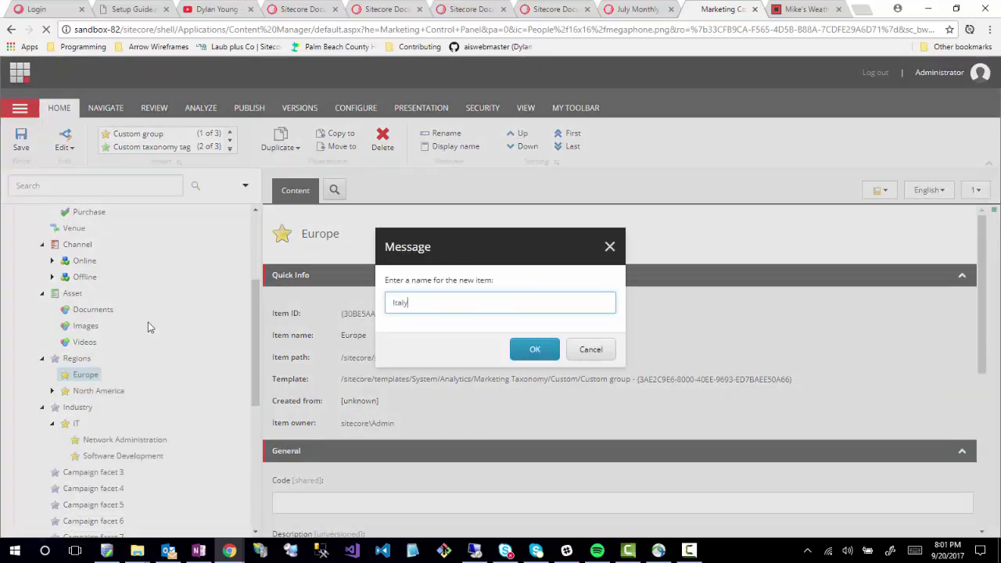
key("Return")
Step: Expand North America and review the taxonomy tree, including the Goal facet 1 and Asset facet 1 items
left_click(51, 407)
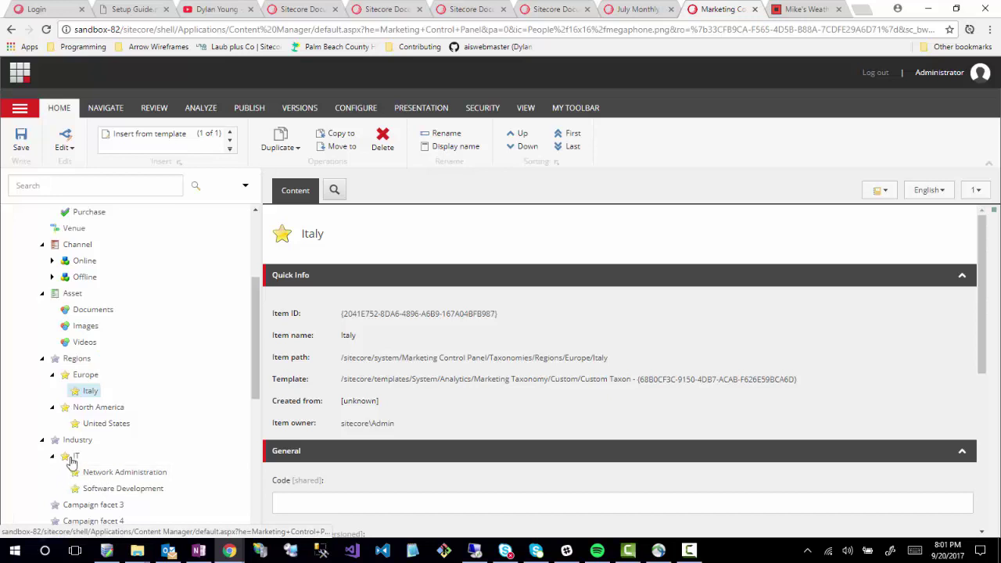
left_click_drag(88, 391, 114, 469)
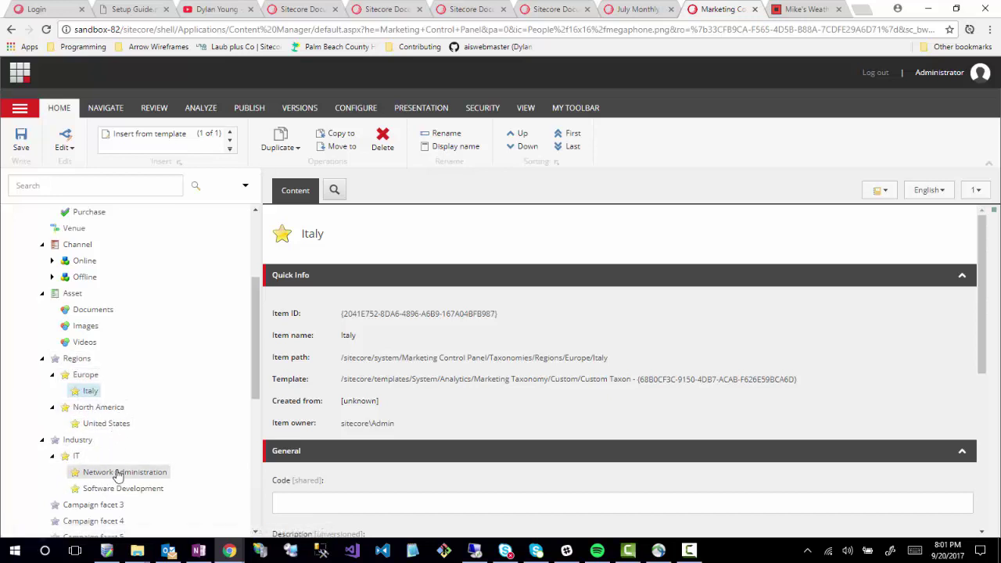
scroll(195, 391, "down", 1)
scroll(196, 391, "down", 2)
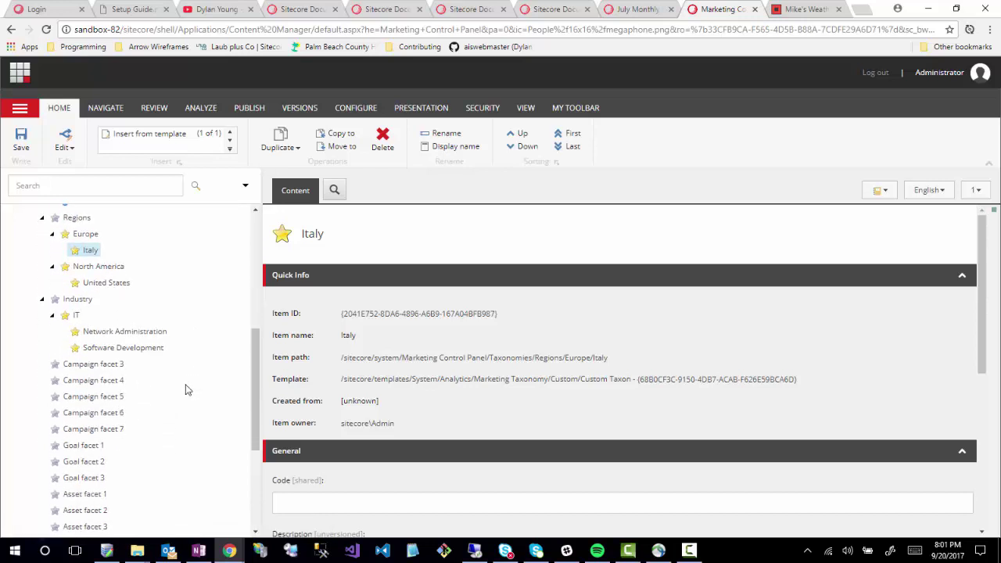
scroll(110, 345, "up", 1)
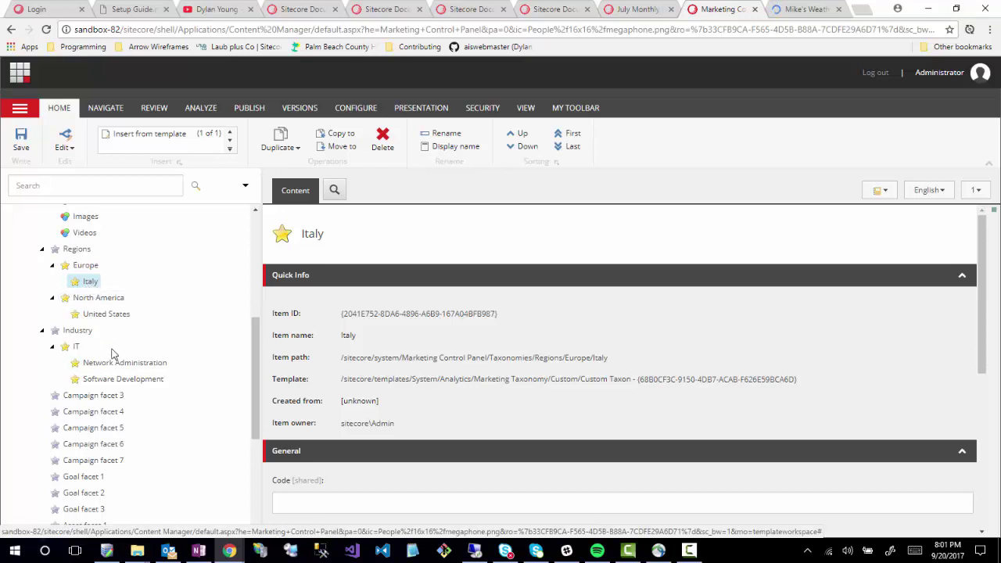
scroll(114, 352, "up", 3)
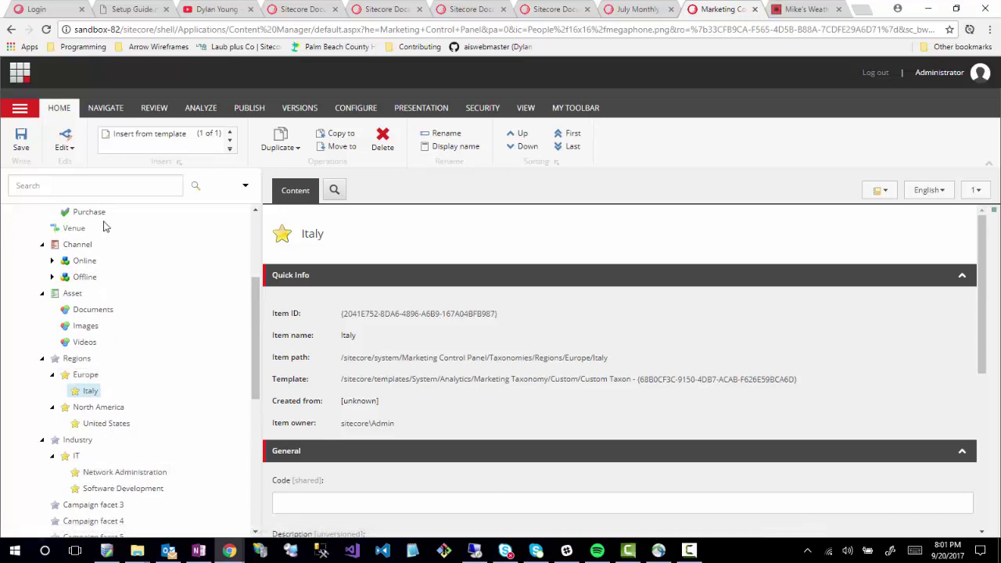
scroll(153, 381, "down", 3)
scroll(158, 387, "down", 3)
left_click(81, 337)
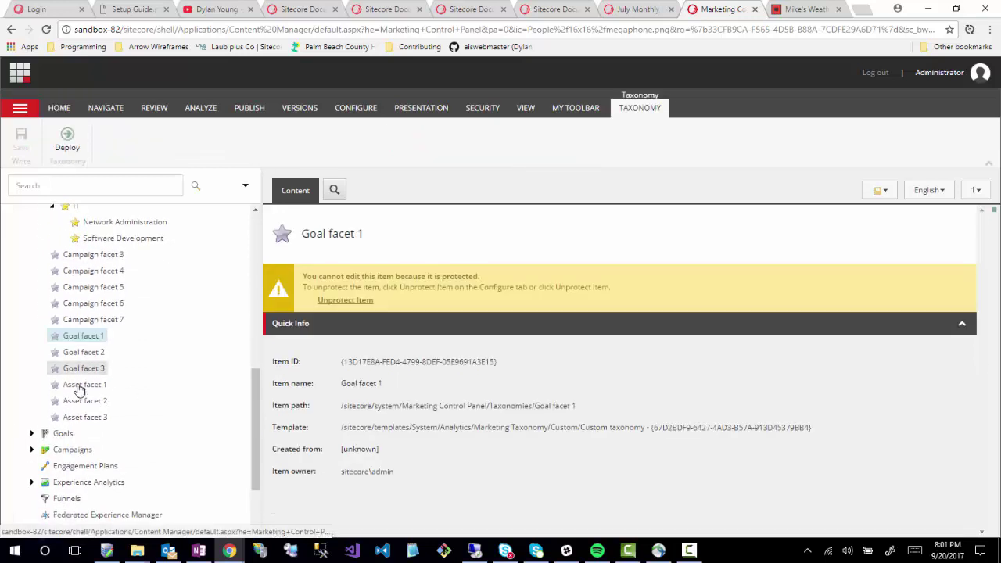
scroll(86, 375, "up", 1)
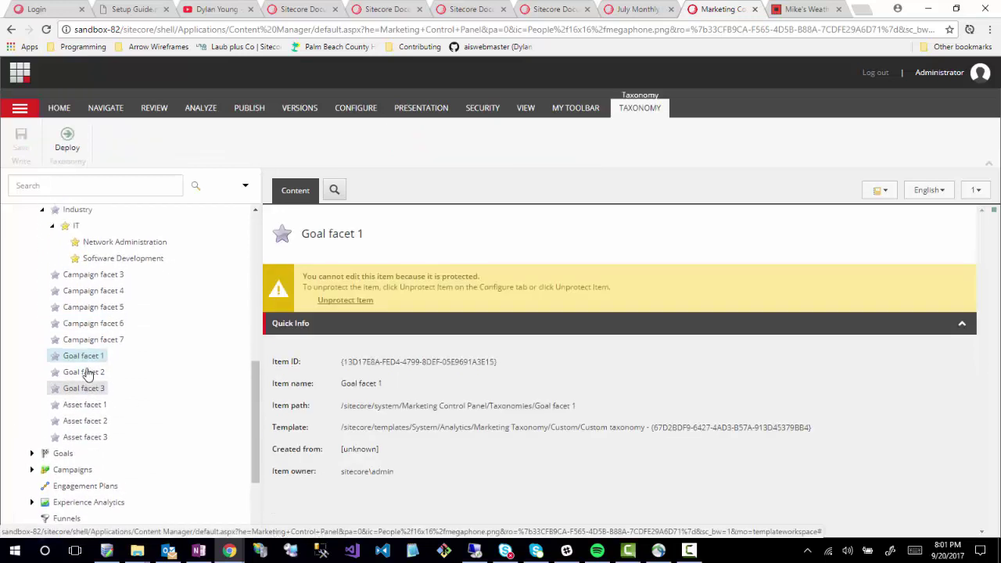
scroll(87, 375, "up", 2)
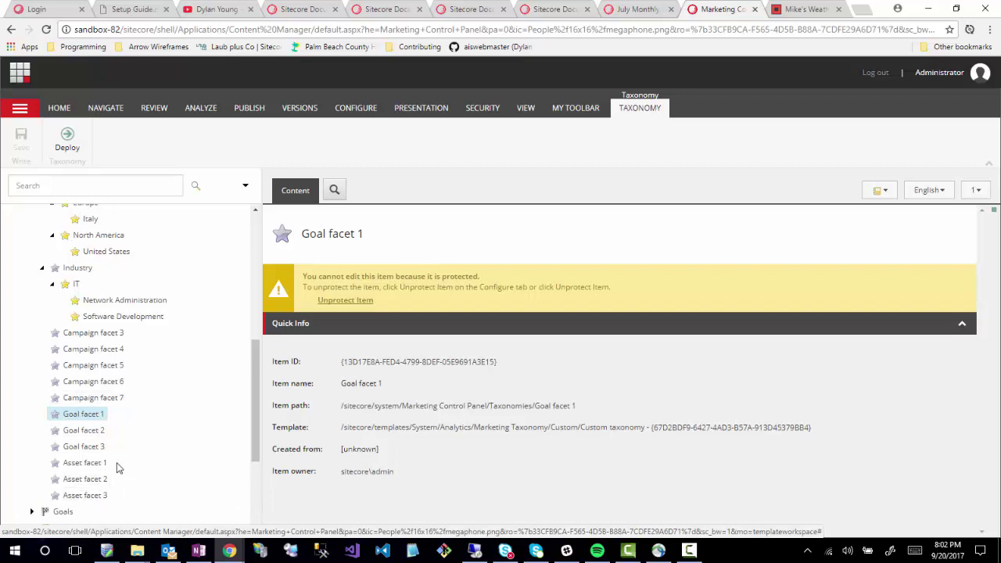
left_click(75, 466)
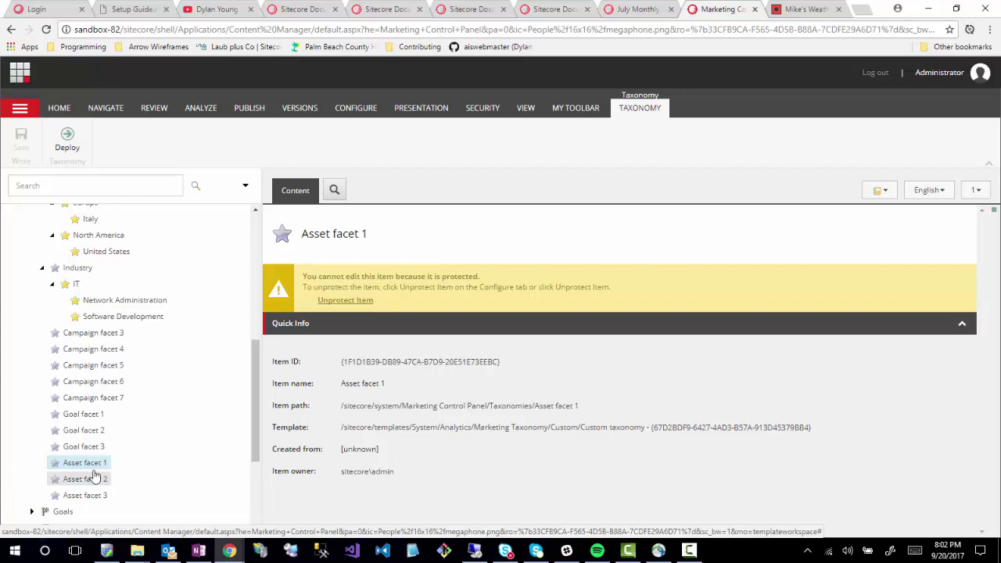
Step: Create a new campaign activity in Campaign Creator and name it Demonstration Campaign
scroll(197, 442, "up", 5)
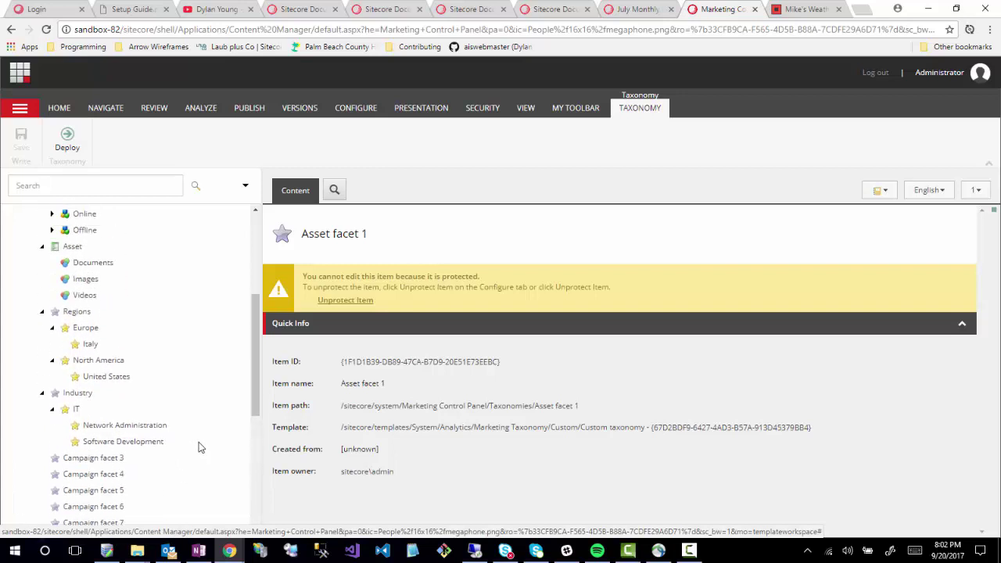
scroll(129, 344, "up", 1)
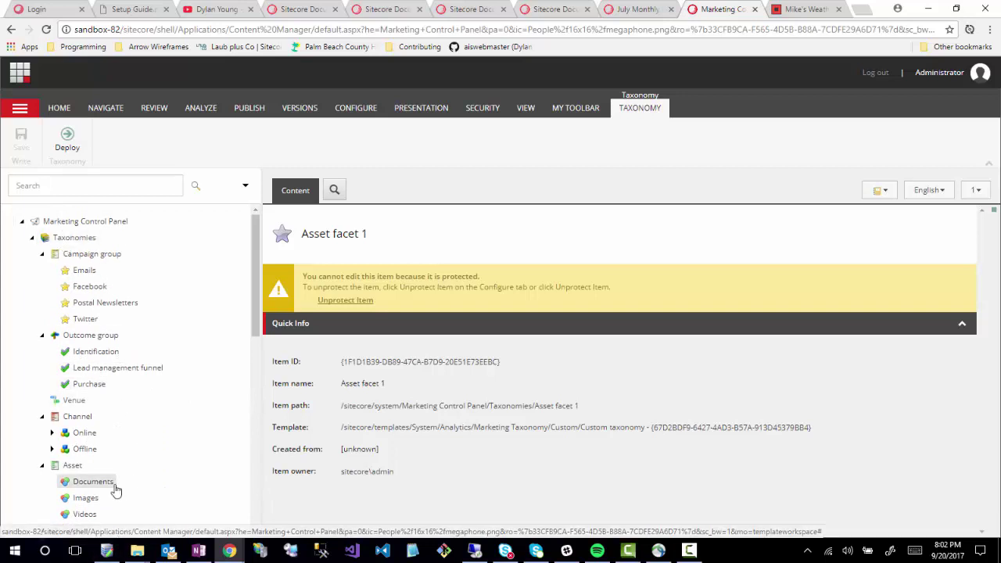
scroll(183, 407, "down", 5)
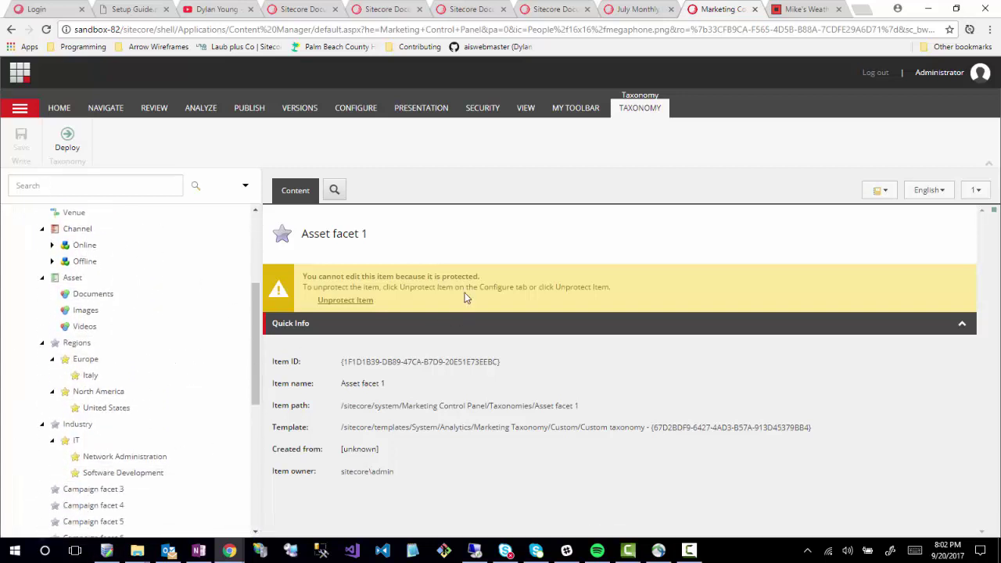
left_click(20, 76)
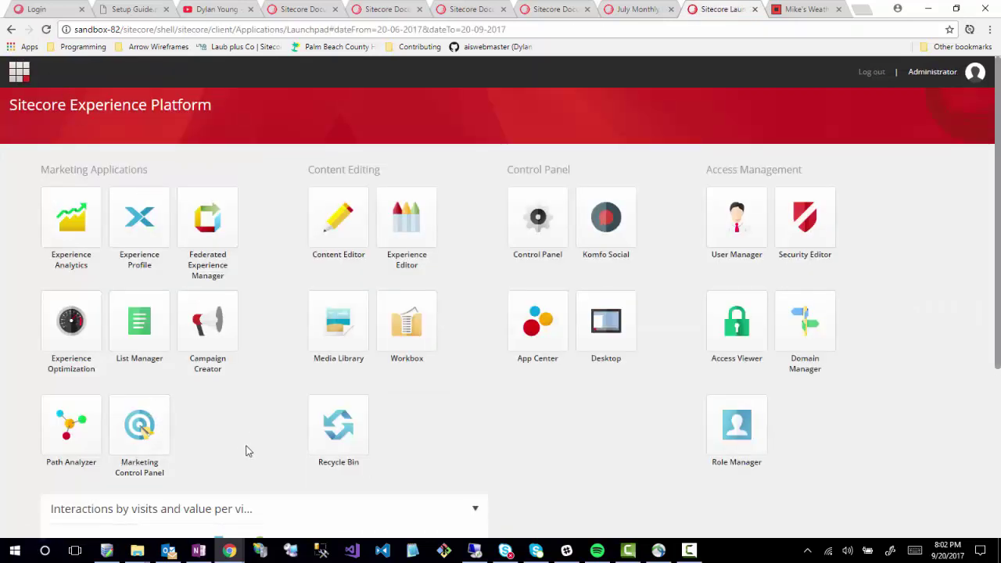
left_click(216, 326)
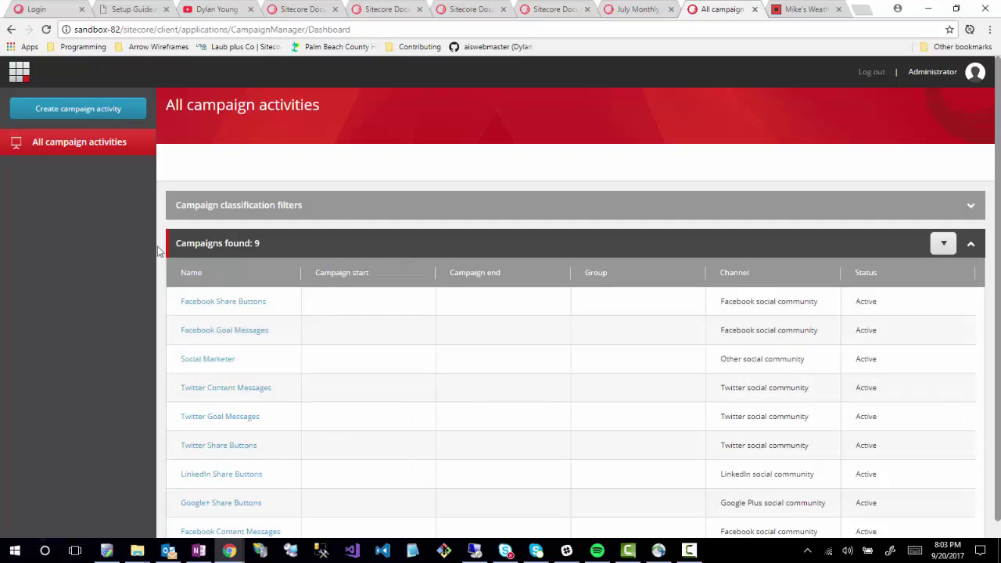
left_click(85, 115)
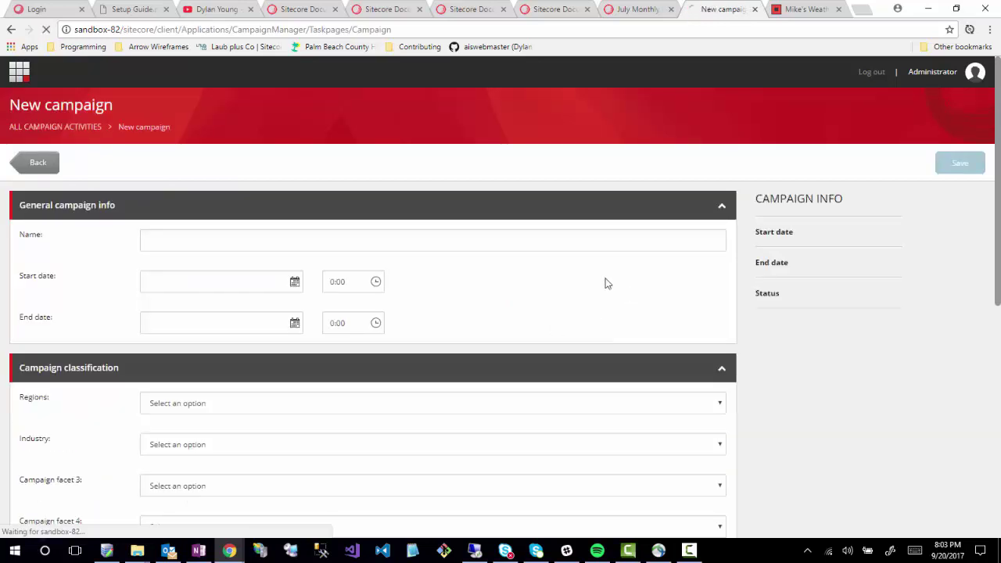
left_click(206, 238)
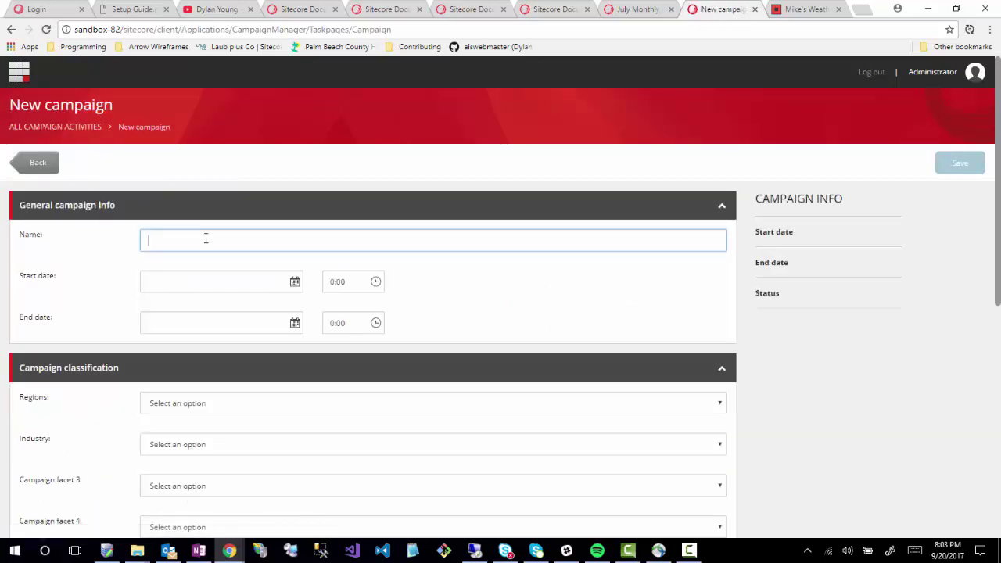
type("Demonstration Campaign")
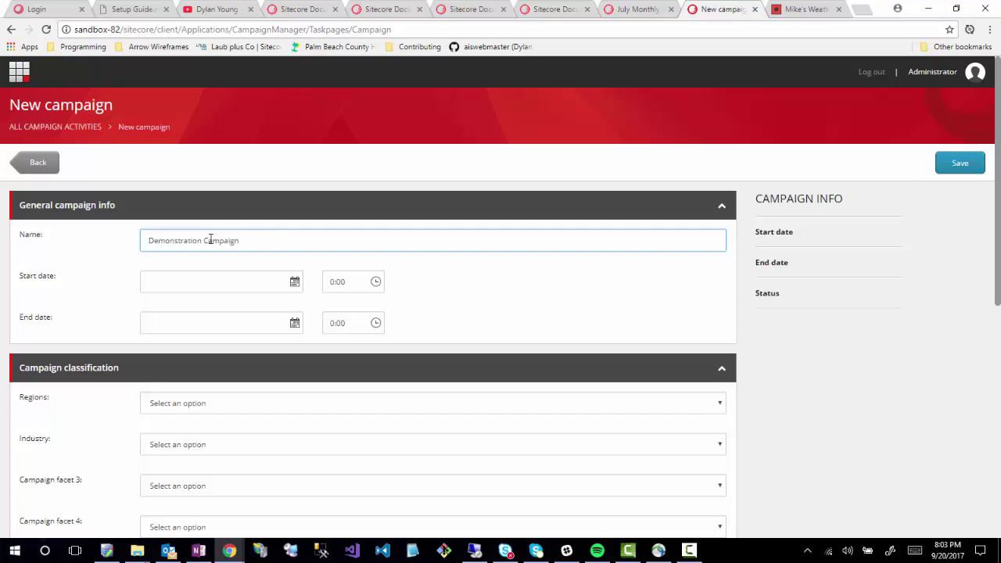
Step: Set the campaign's start date to 01/09/2017 and its end date to 01/10/2017
left_click(282, 278)
left_click(251, 357)
left_click(295, 323)
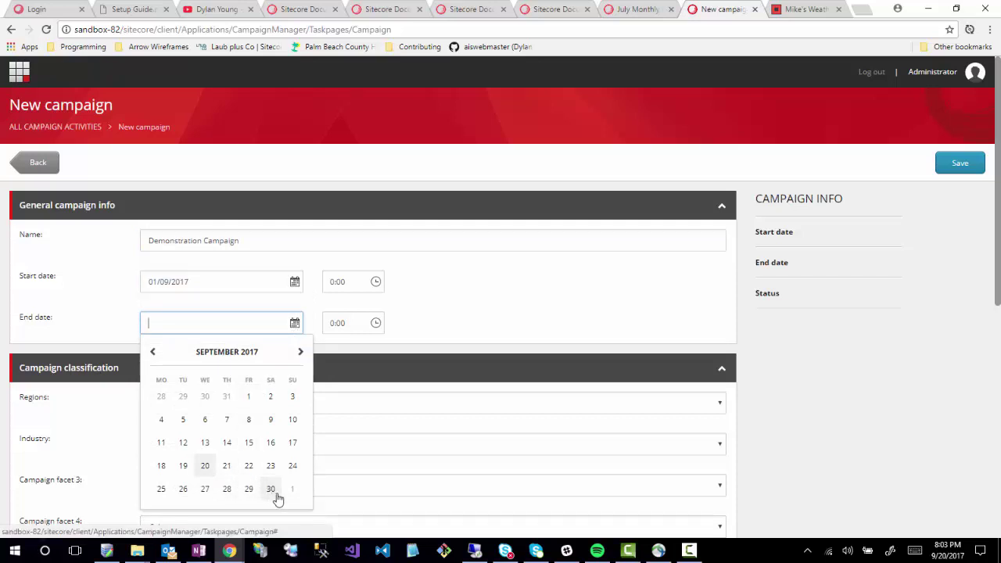
left_click(302, 351)
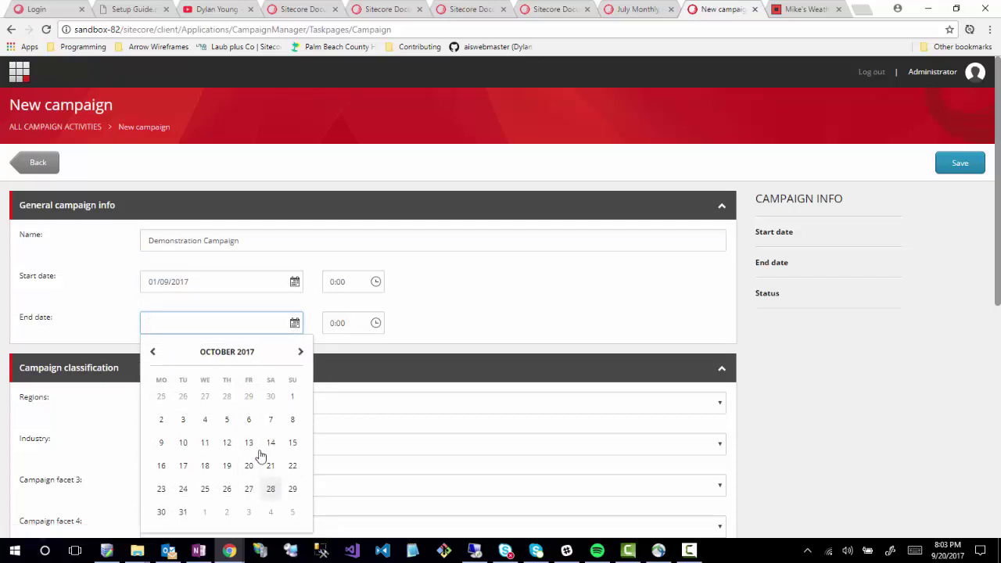
left_click(293, 396)
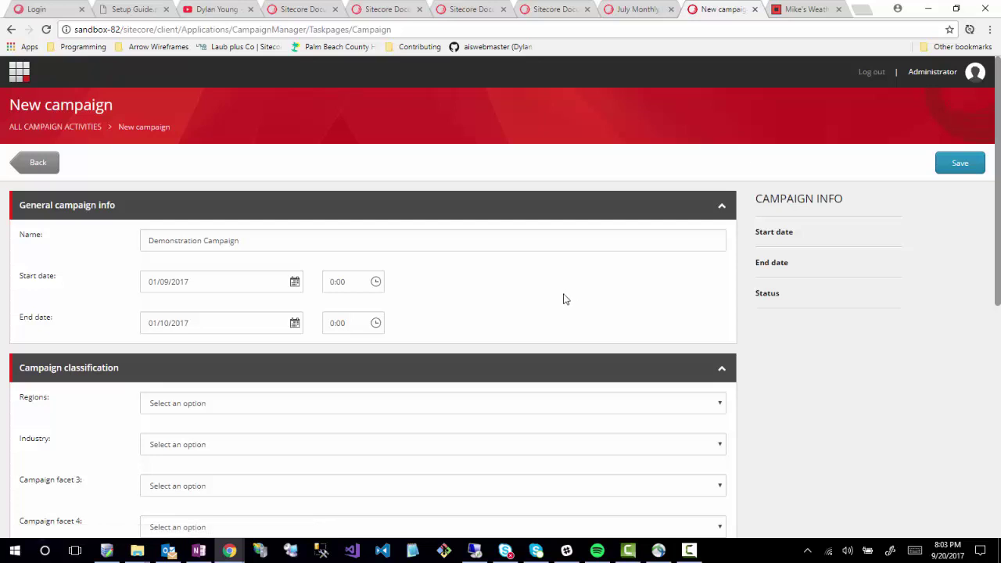
Step: Examine the campaign classification fields, including Regions, Industry, Channel, Campaign group and Asset
scroll(563, 300, "down", 1)
scroll(550, 300, "down", 1)
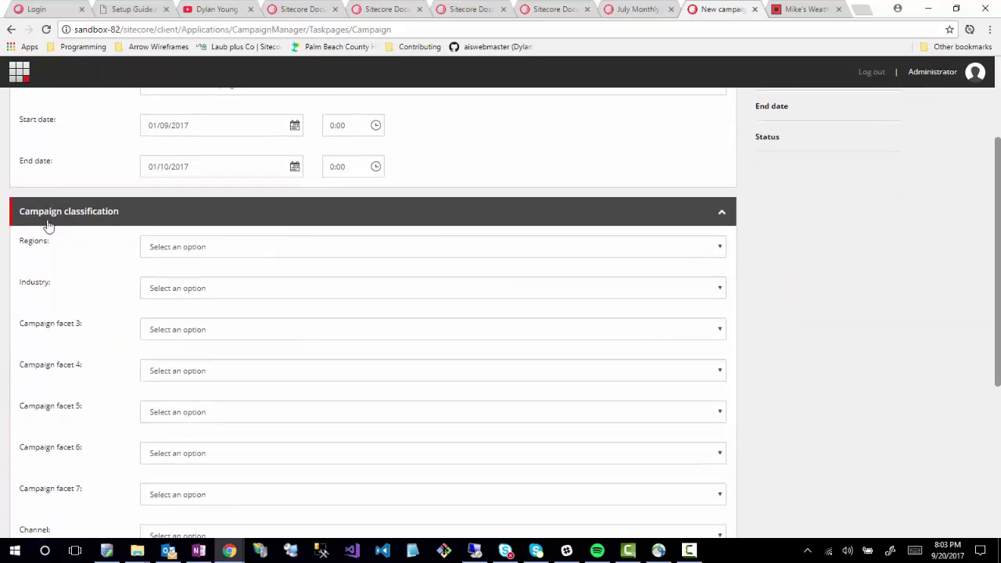
scroll(73, 505, "down", 2)
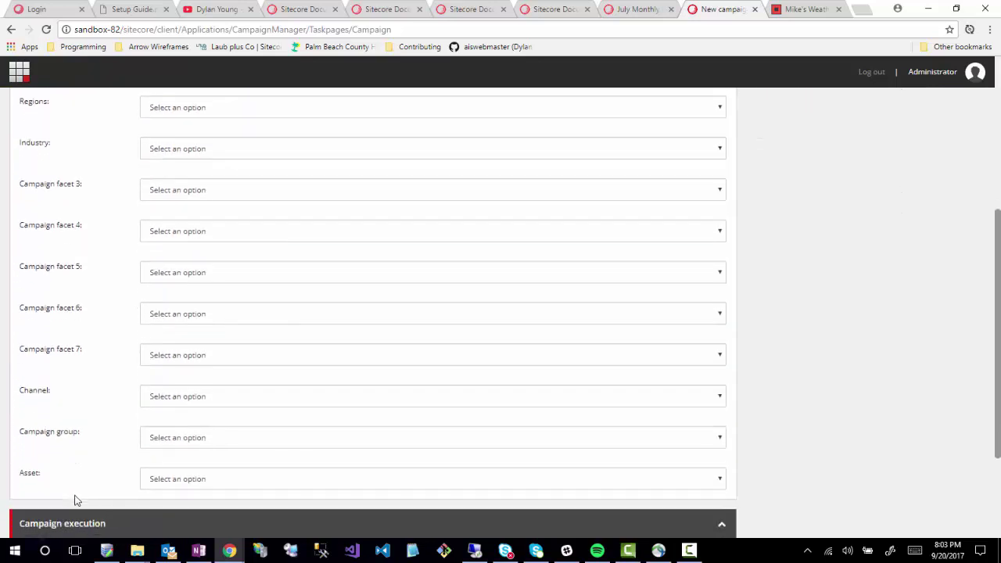
scroll(72, 500, "up", 1)
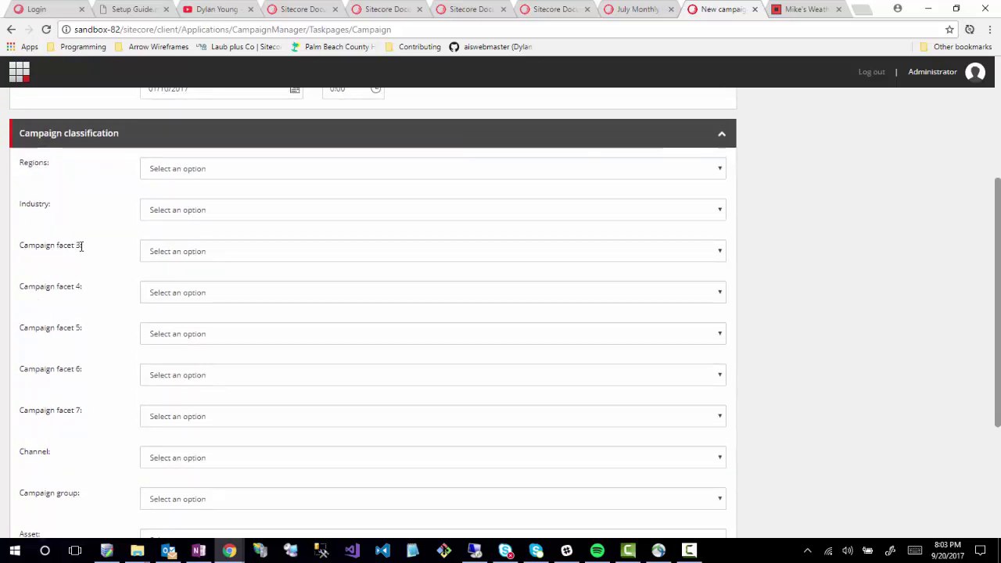
left_click_drag(24, 202, 55, 207)
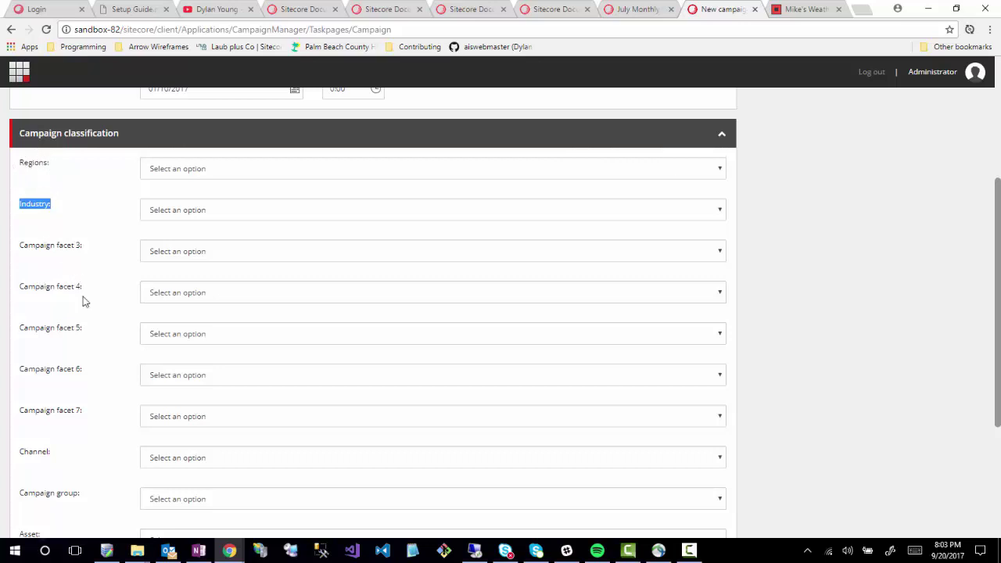
scroll(63, 396, "down", 2)
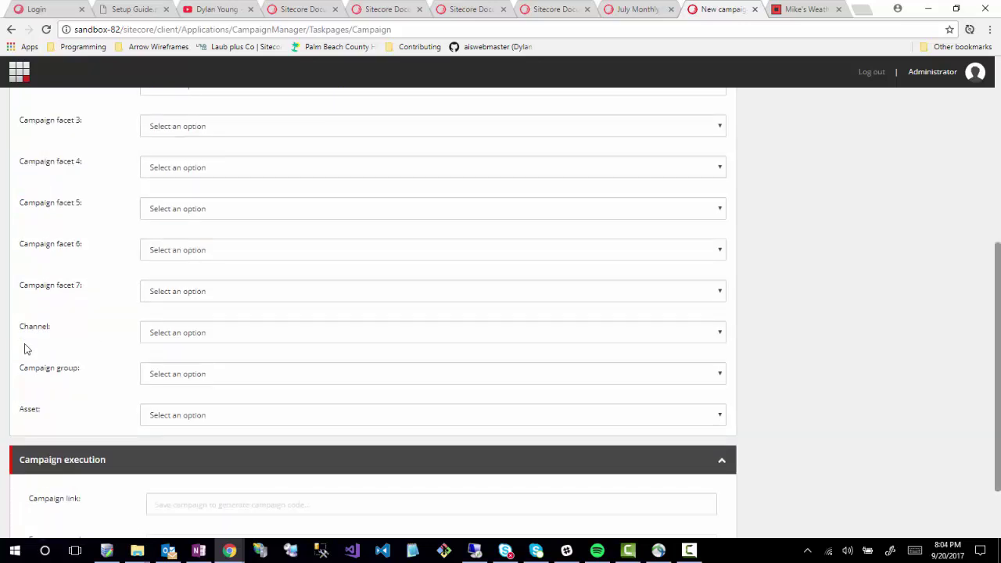
left_click_drag(27, 367, 75, 366)
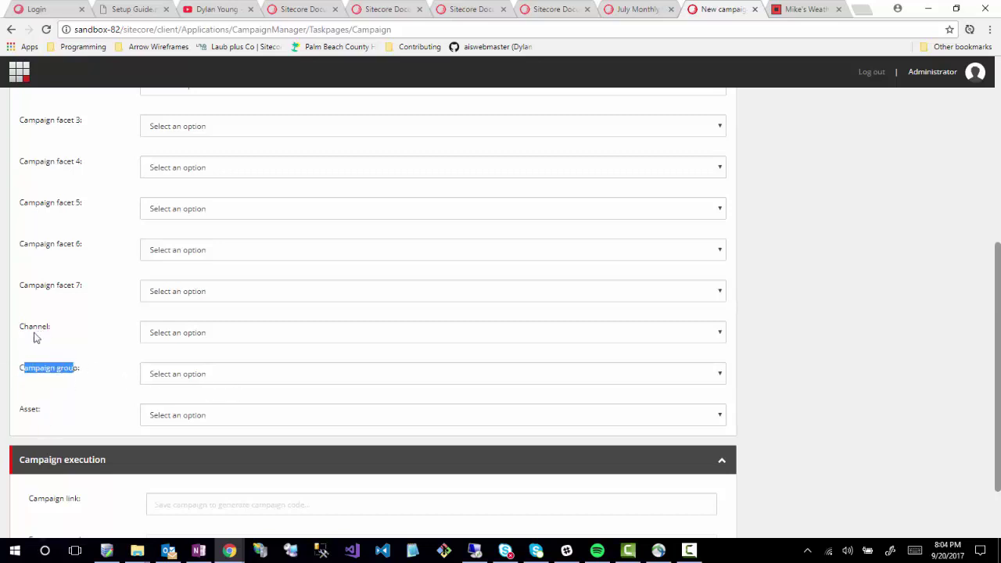
left_click_drag(22, 326, 64, 334)
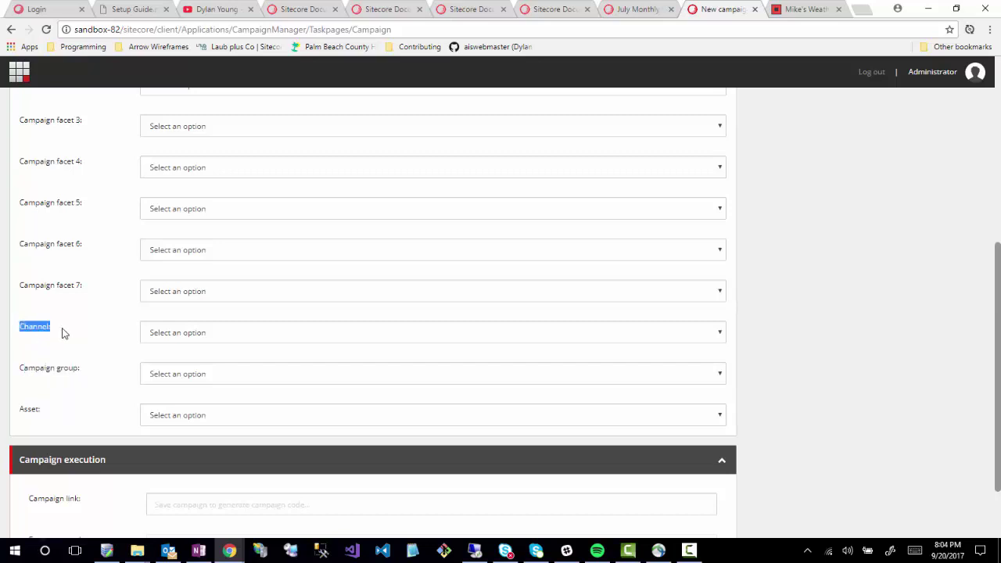
left_click_drag(19, 409, 43, 419)
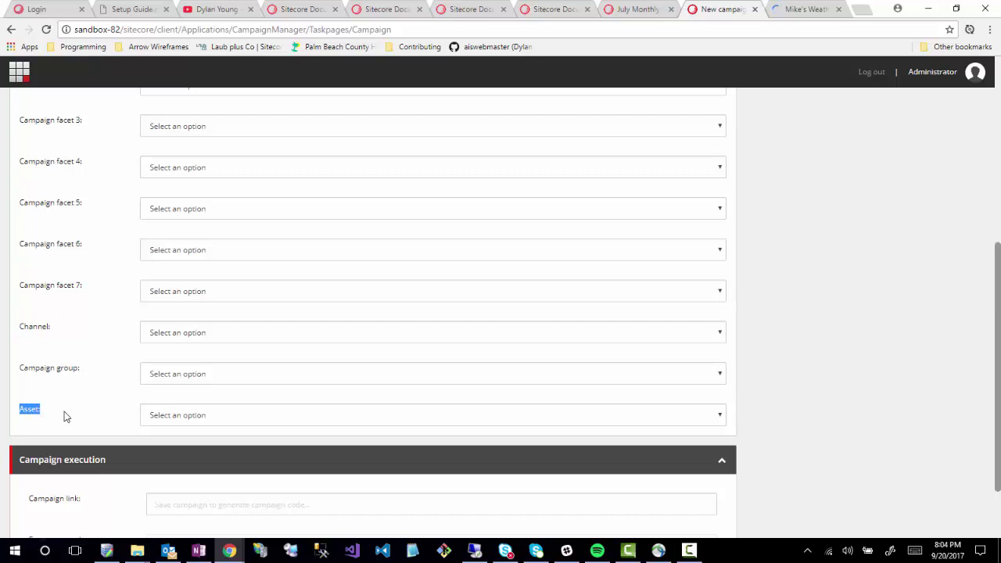
Step: Check which options the campaign's Asset classification field offers
left_click(252, 419)
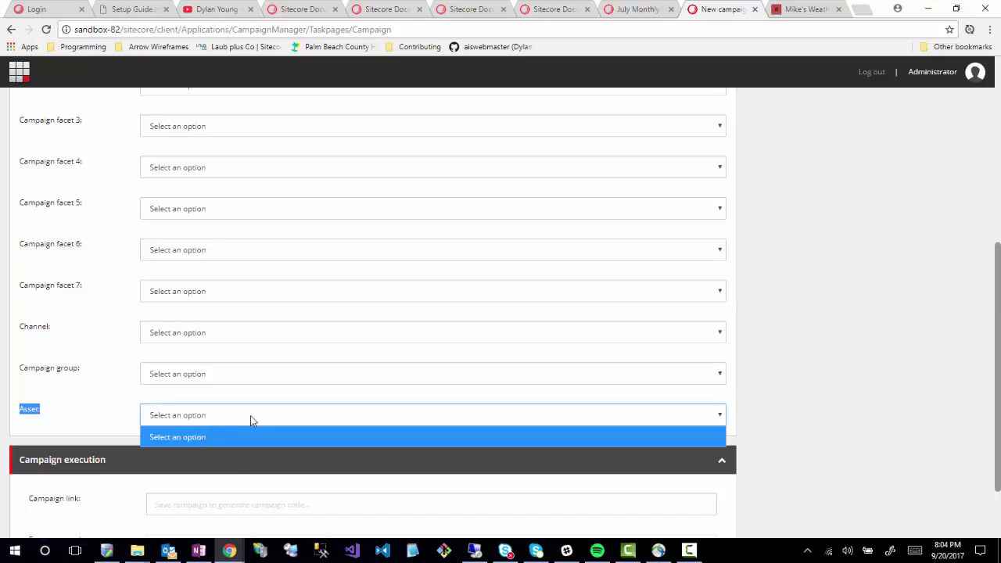
left_click(251, 421)
left_click(63, 418)
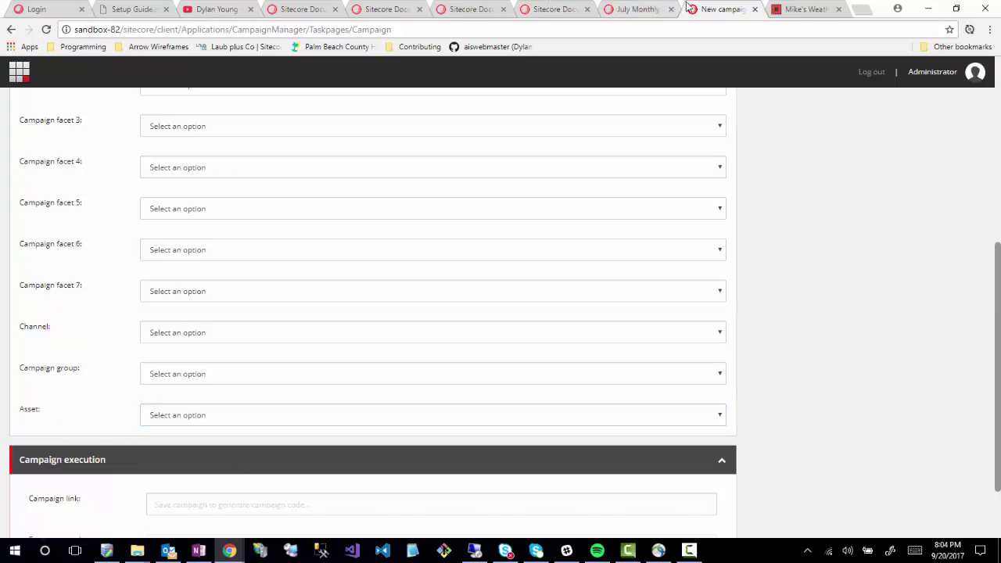
Step: Save the Demonstration Campaign and return to the list of all campaign activities
scroll(89, 226, "up", 5)
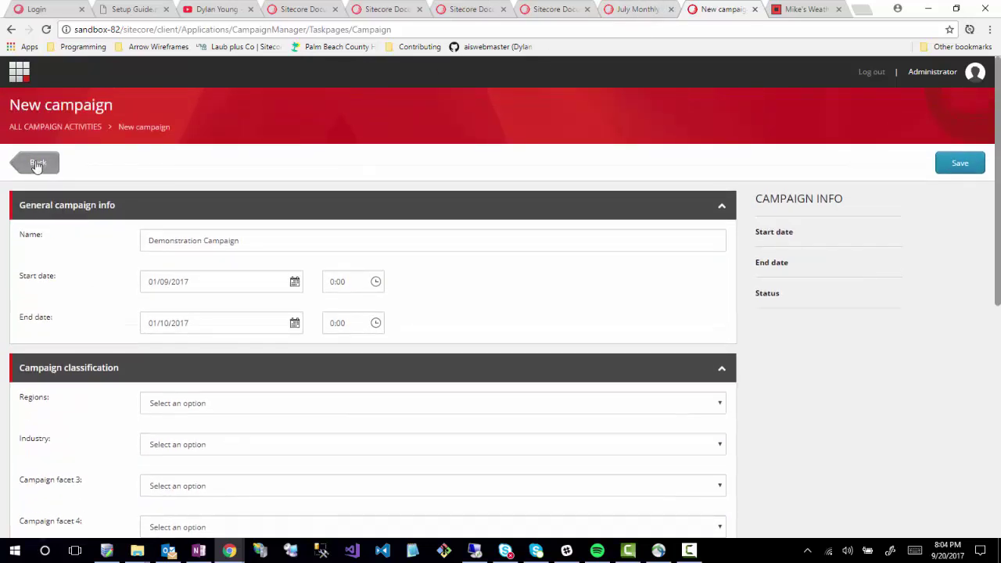
scroll(683, 279, "down", 5)
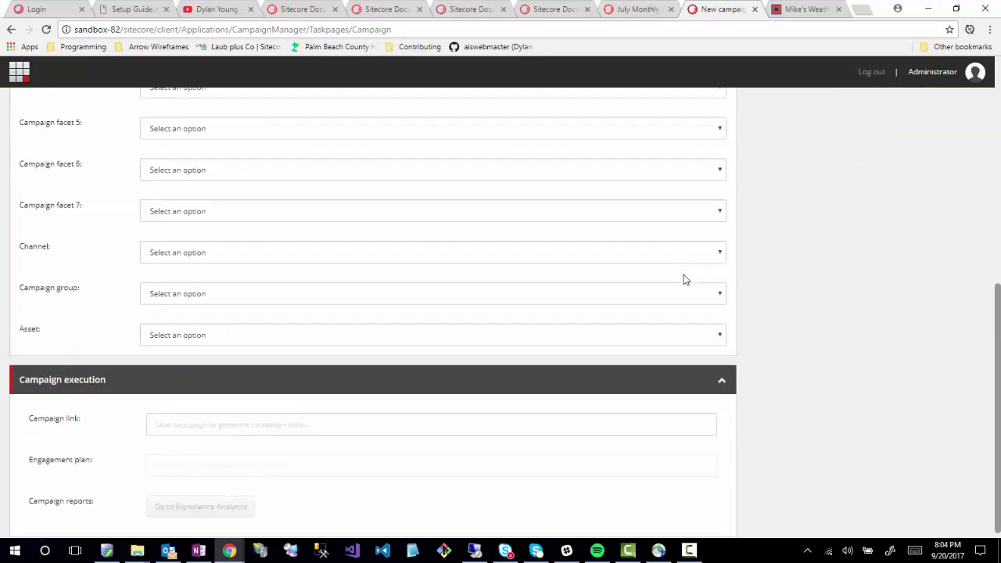
scroll(836, 407, "up", 2)
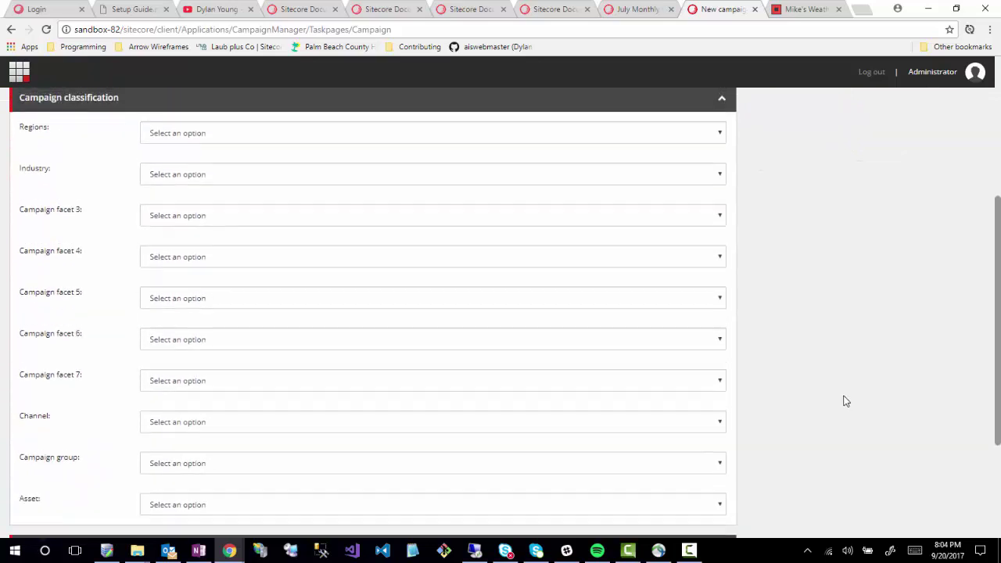
scroll(845, 402, "up", 4)
left_click(954, 164)
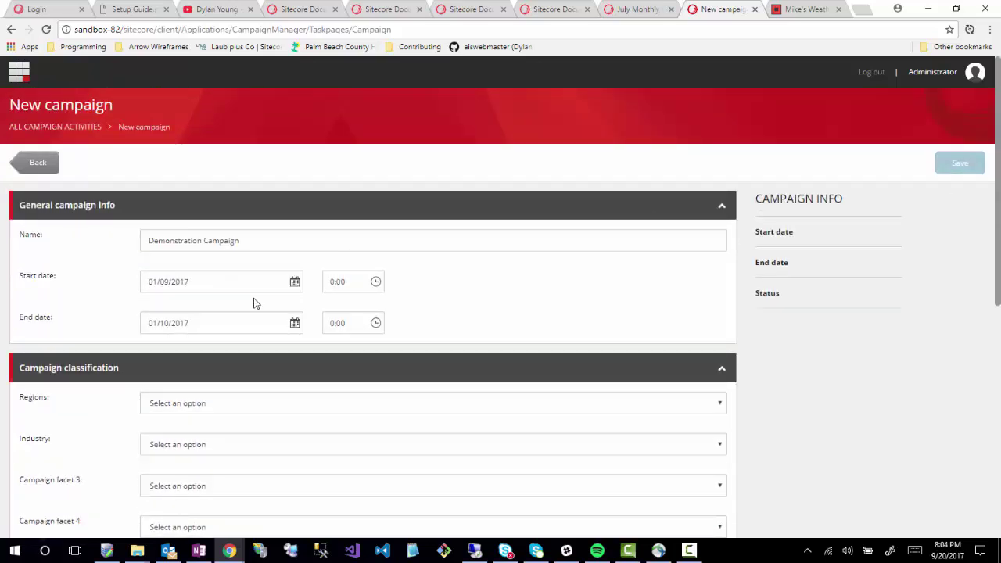
scroll(752, 366, "down", 1)
scroll(753, 365, "down", 5)
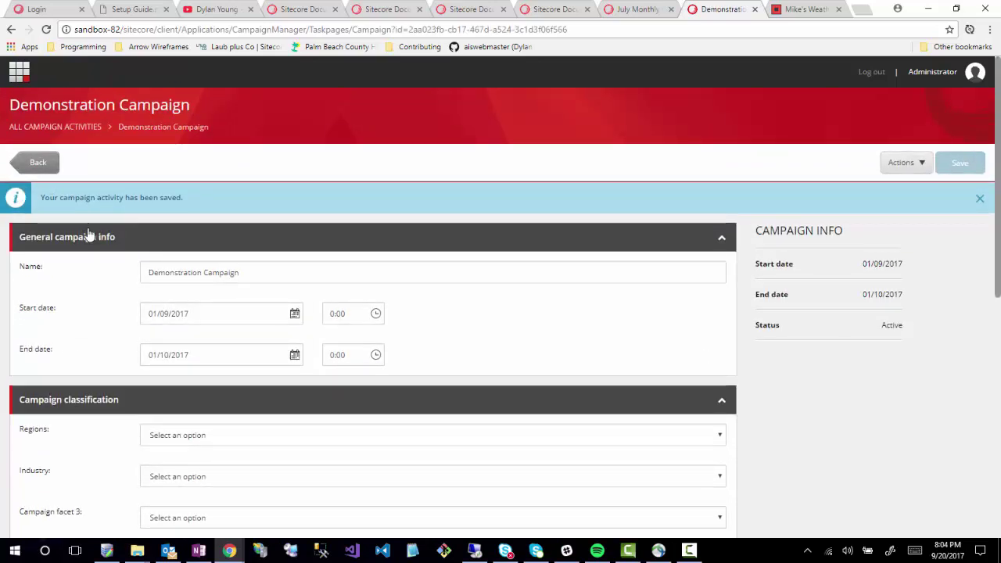
left_click(43, 164)
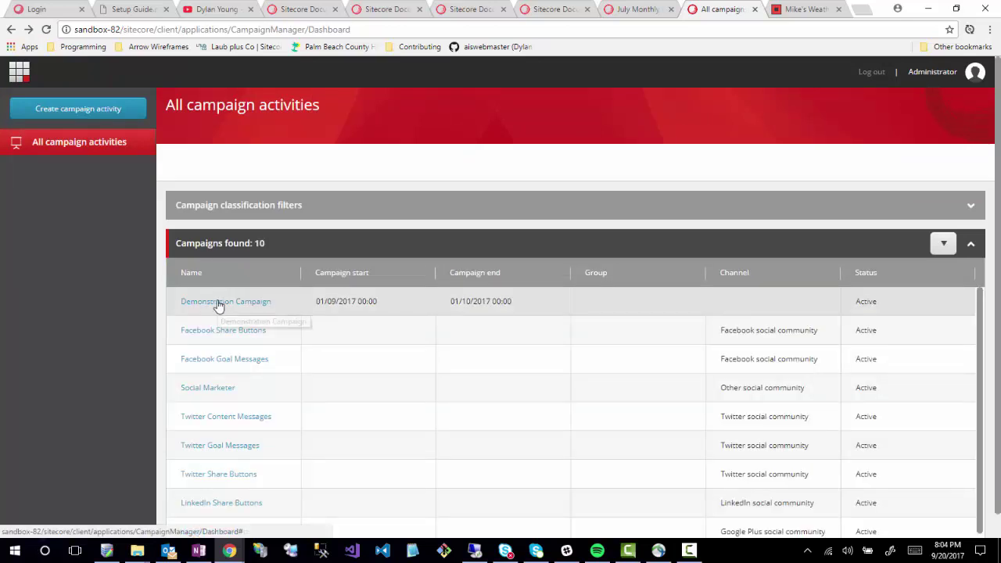
Step: Open the Marketing Control Panel and expand the Asset taxonomy under Taxonomies
left_click(19, 71)
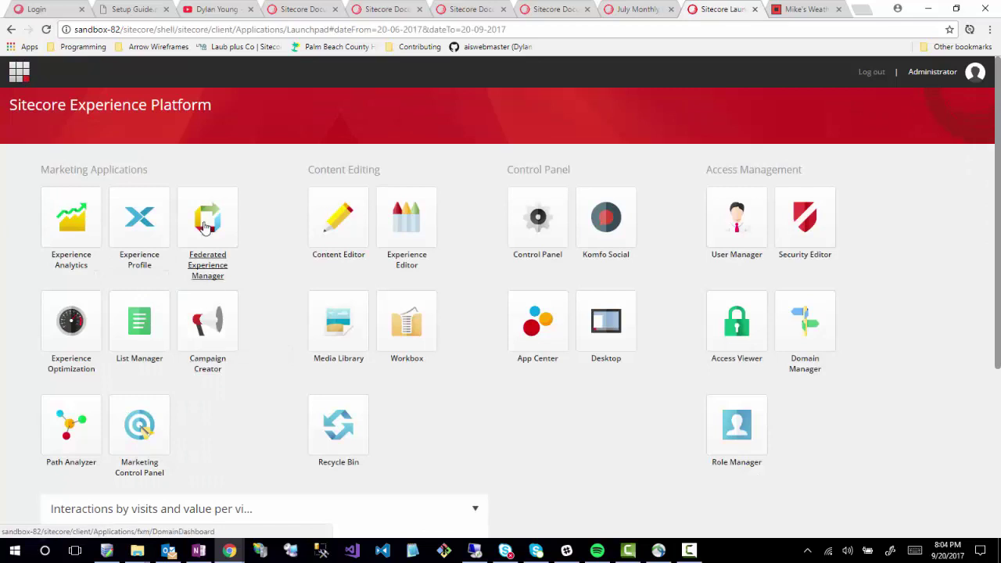
left_click(139, 426)
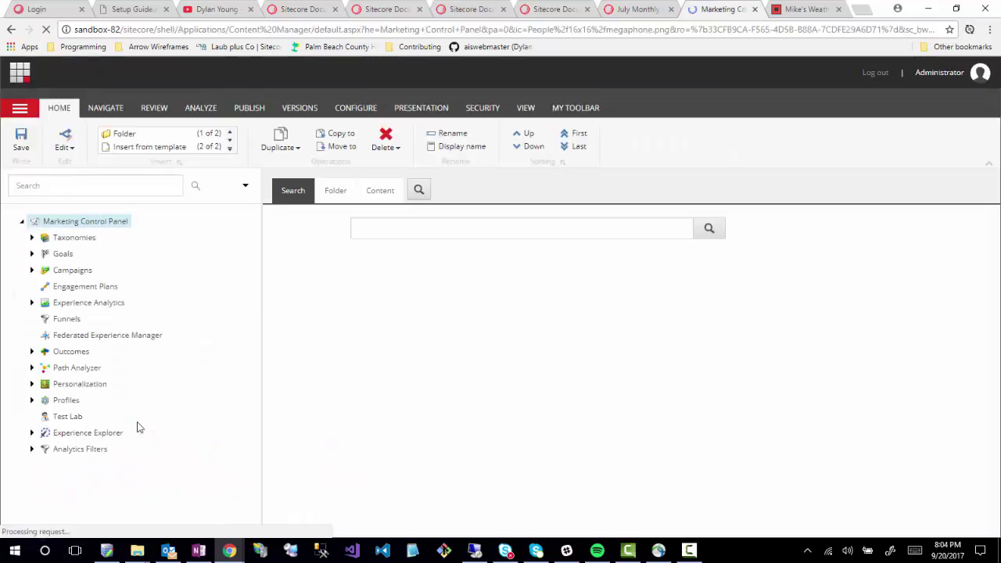
left_click(32, 237)
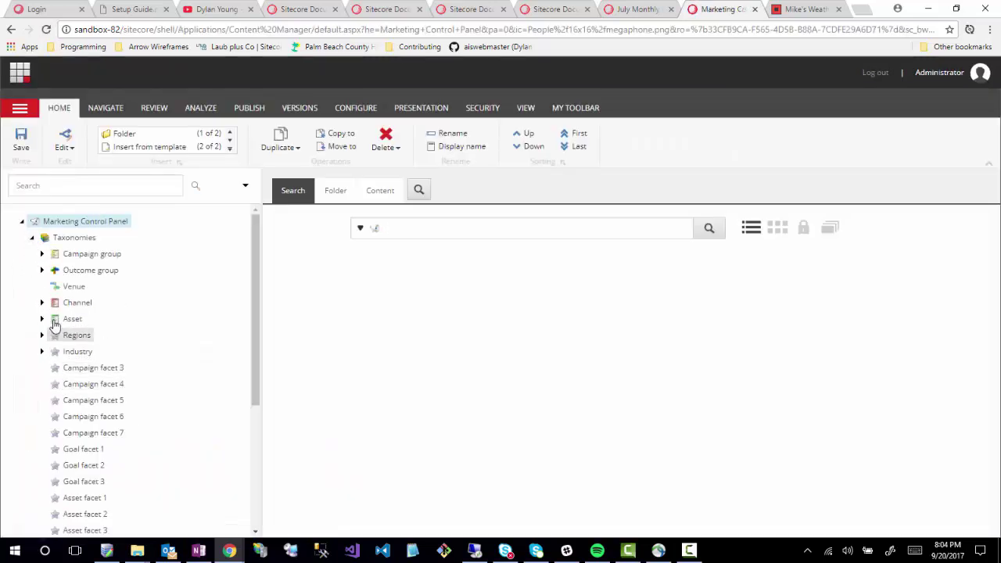
left_click(42, 319)
Step: Add a new asset named PDF to the Documents asset group in the Asset taxonomy
right_click(81, 336)
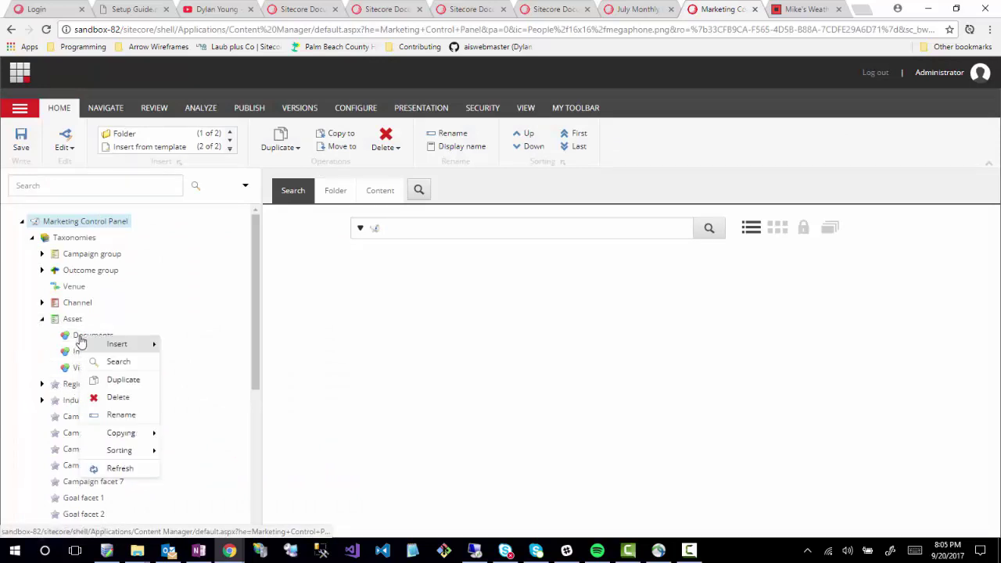
mouse_move(109, 346)
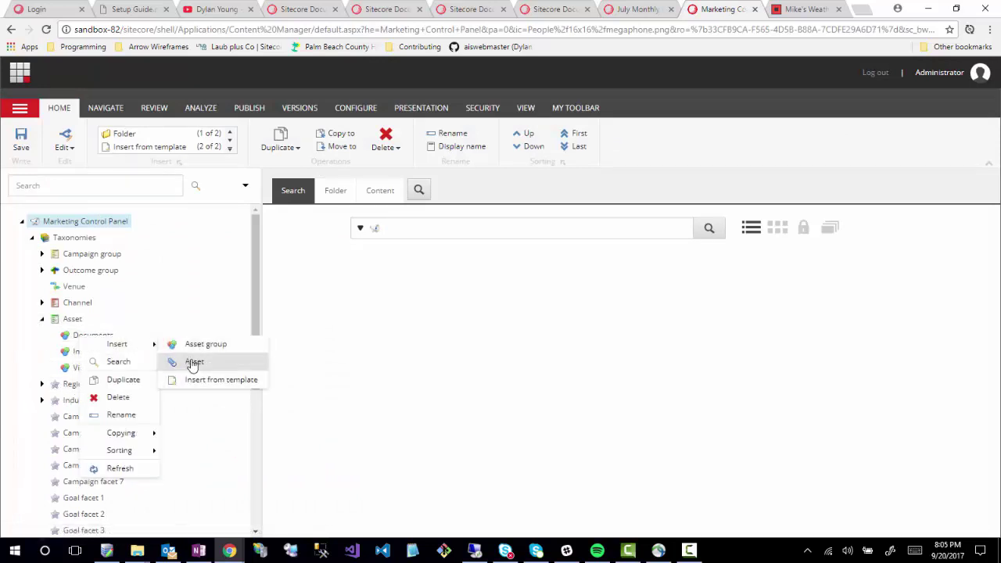
left_click(62, 334)
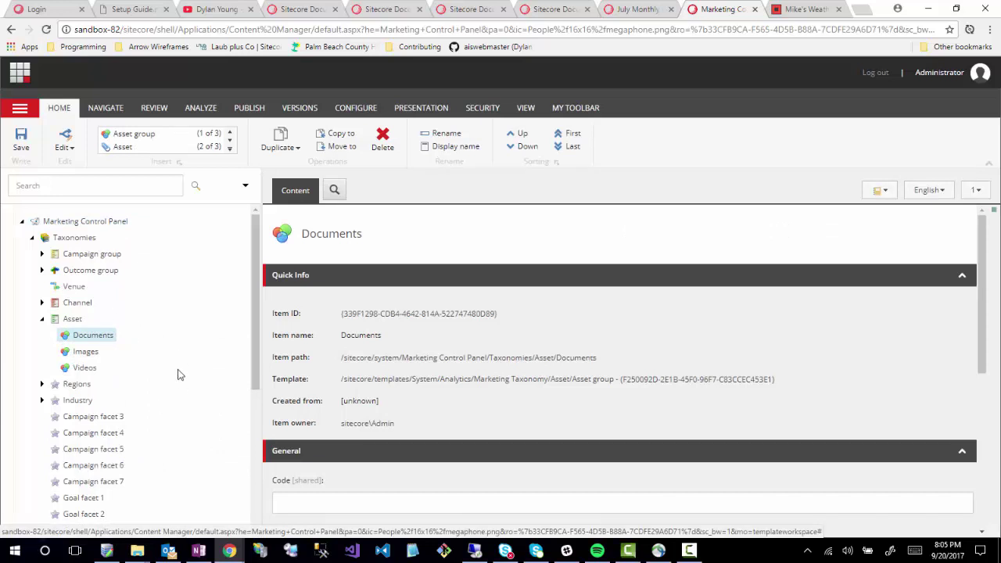
right_click(83, 337)
mouse_move(108, 349)
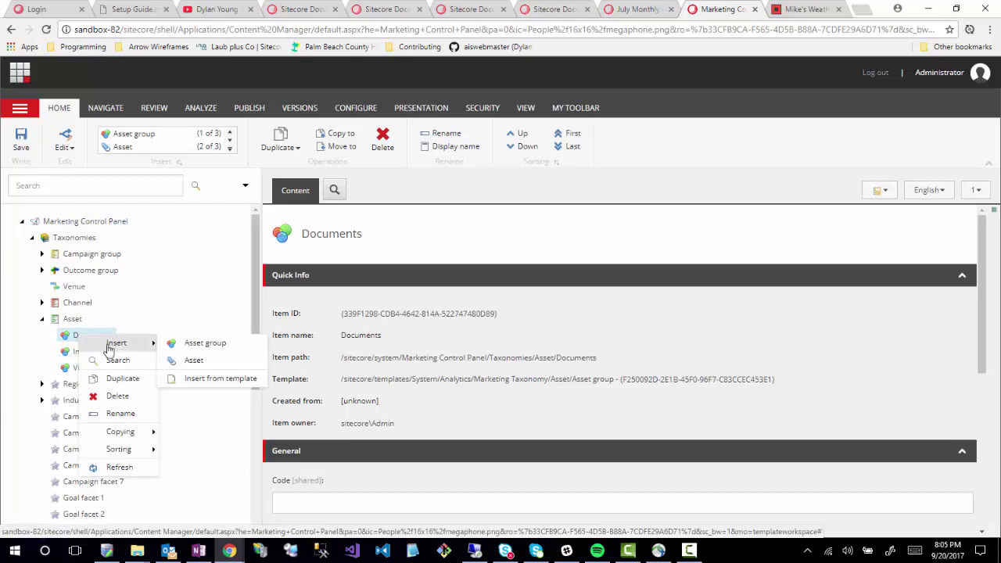
left_click(197, 361)
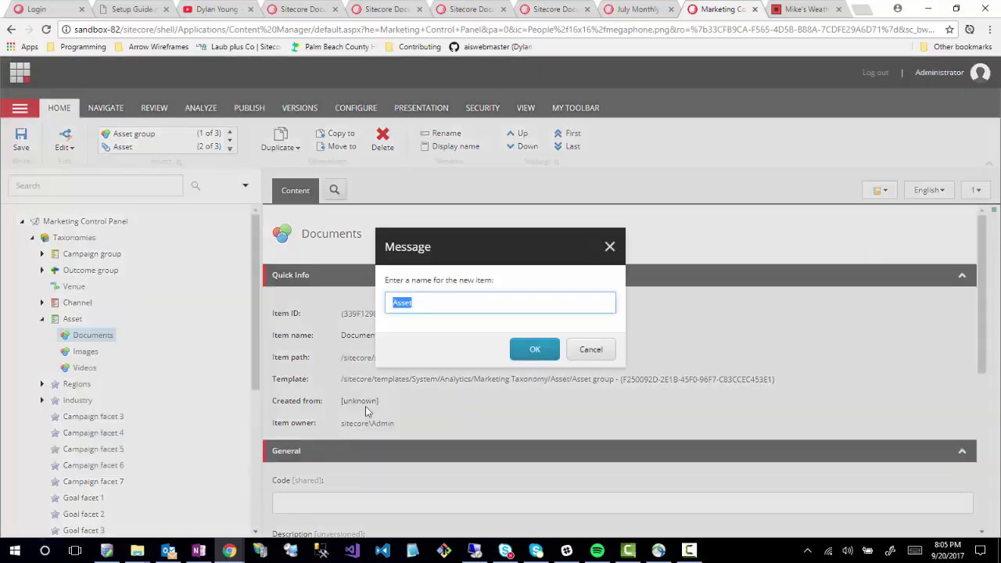
type("PDF")
left_click(535, 349)
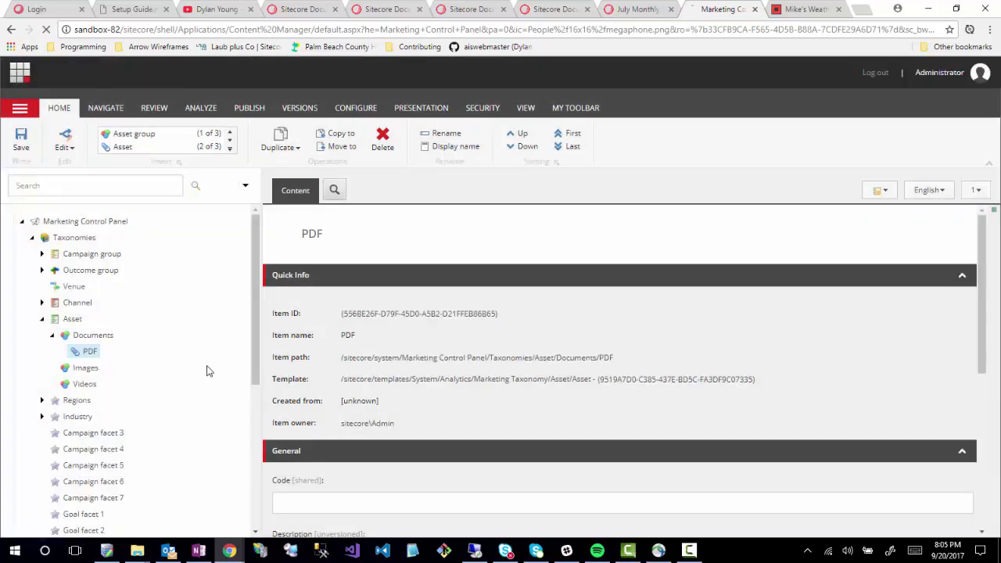
Step: Add a new asset named MP4 to the Videos asset group, and collapse the Videos and Documents groups
right_click(79, 388)
mouse_move(98, 391)
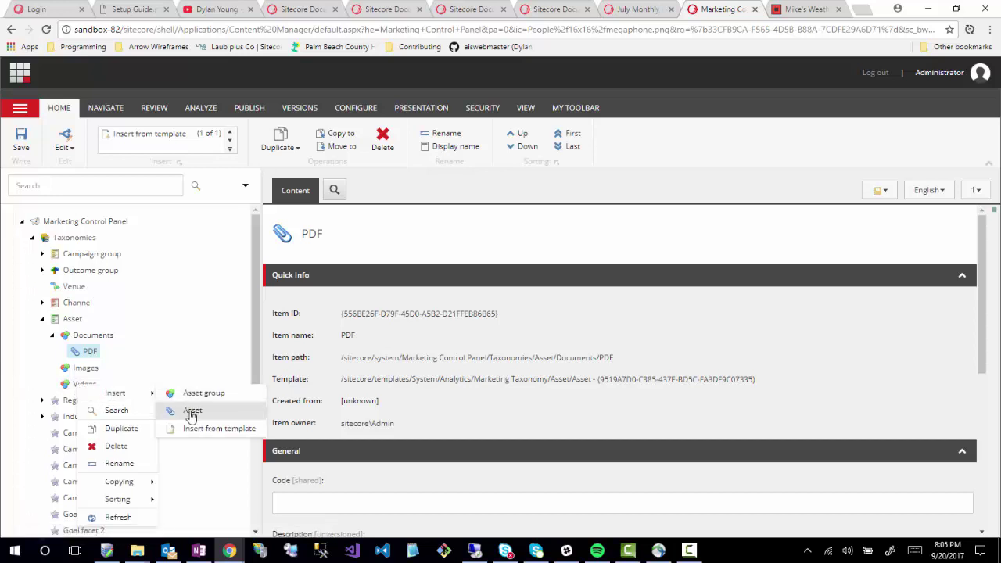
left_click(190, 409)
type("MP4")
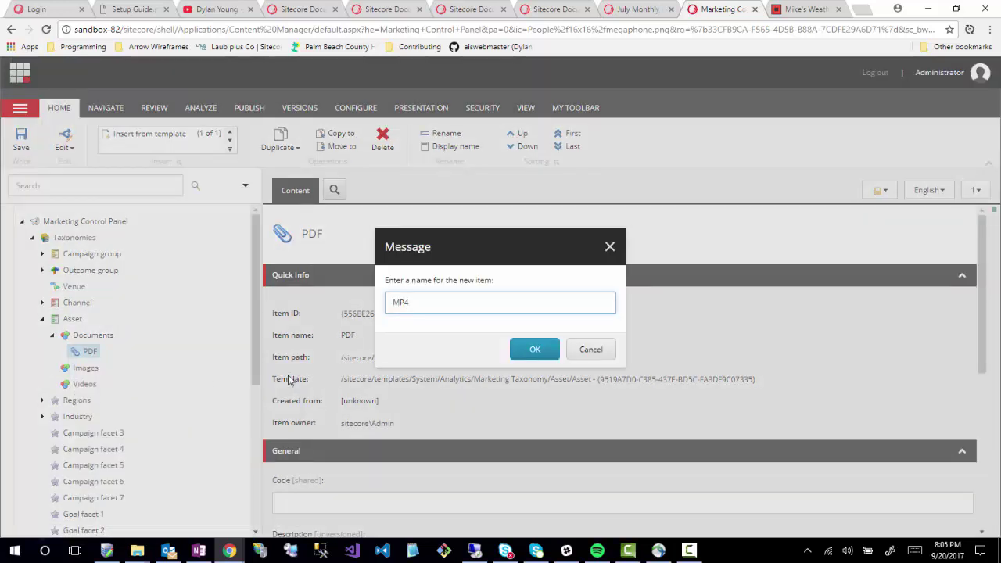
left_click(532, 350)
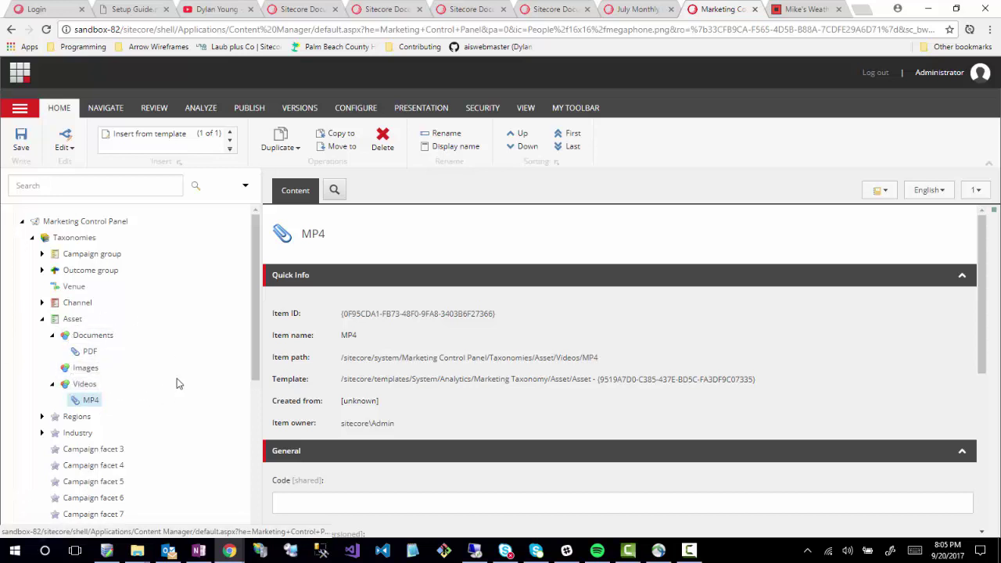
left_click(53, 384)
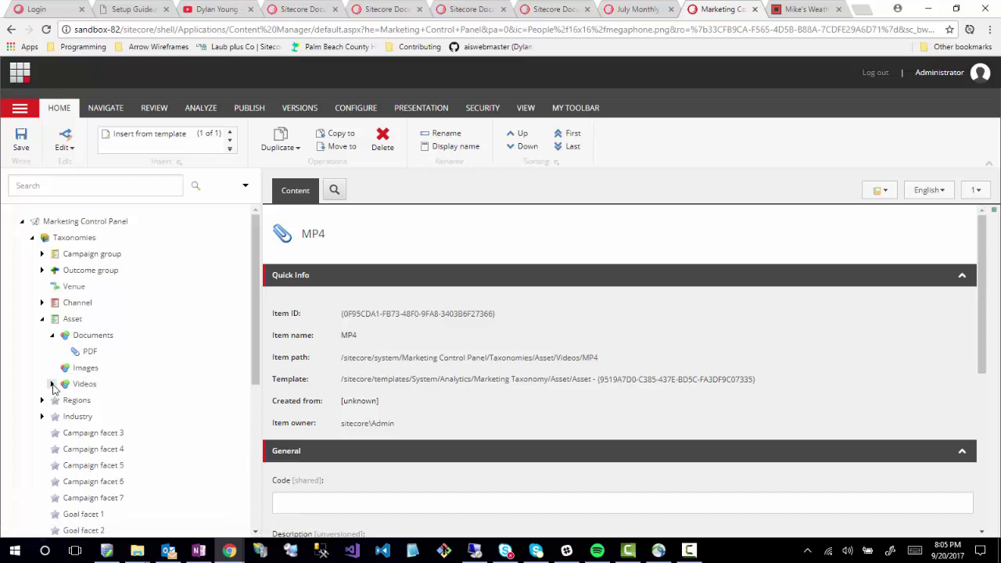
left_click(53, 335)
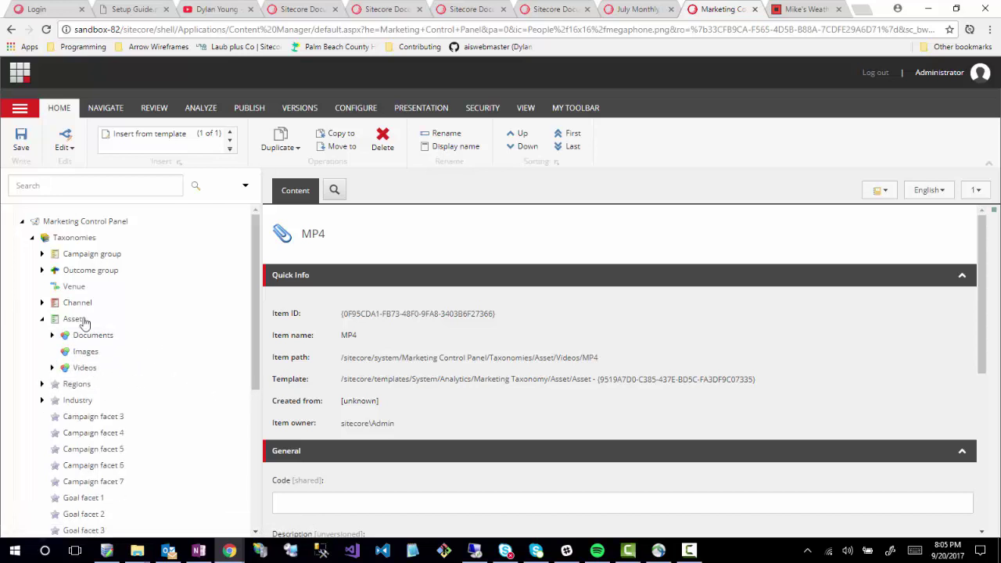
Step: Switch to Campaign Creator and open the Demonstration Campaign
left_click(19, 74)
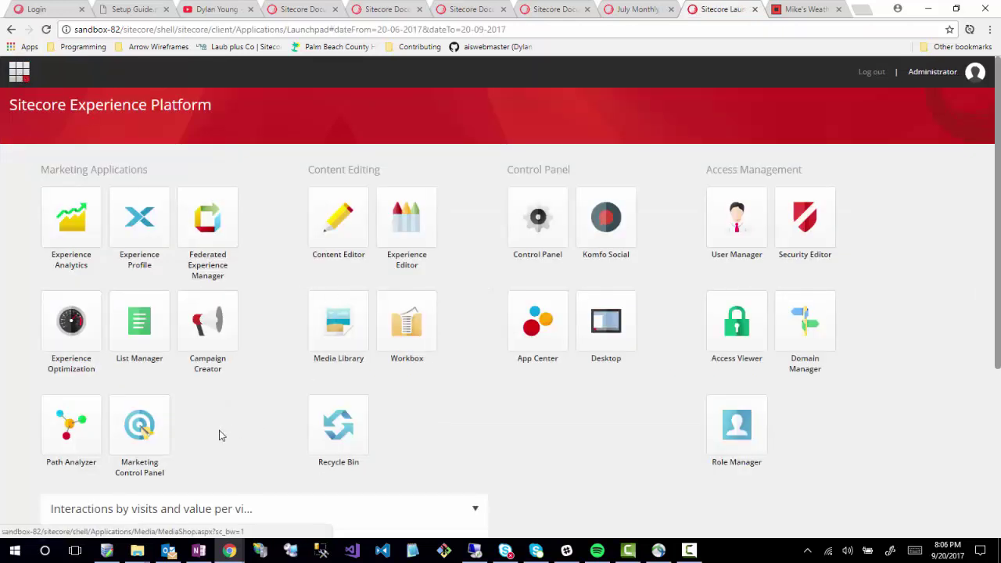
left_click(150, 444)
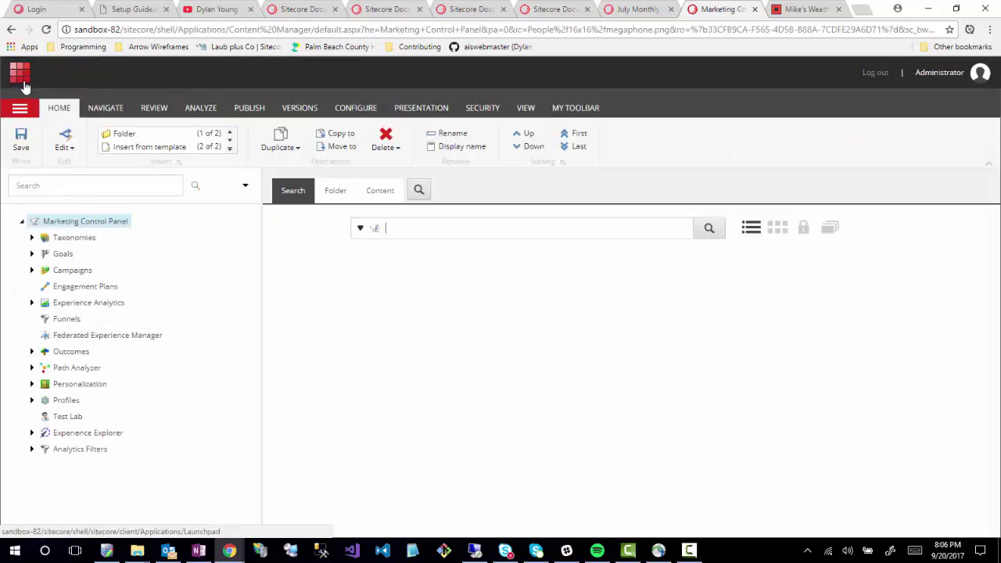
left_click(25, 83)
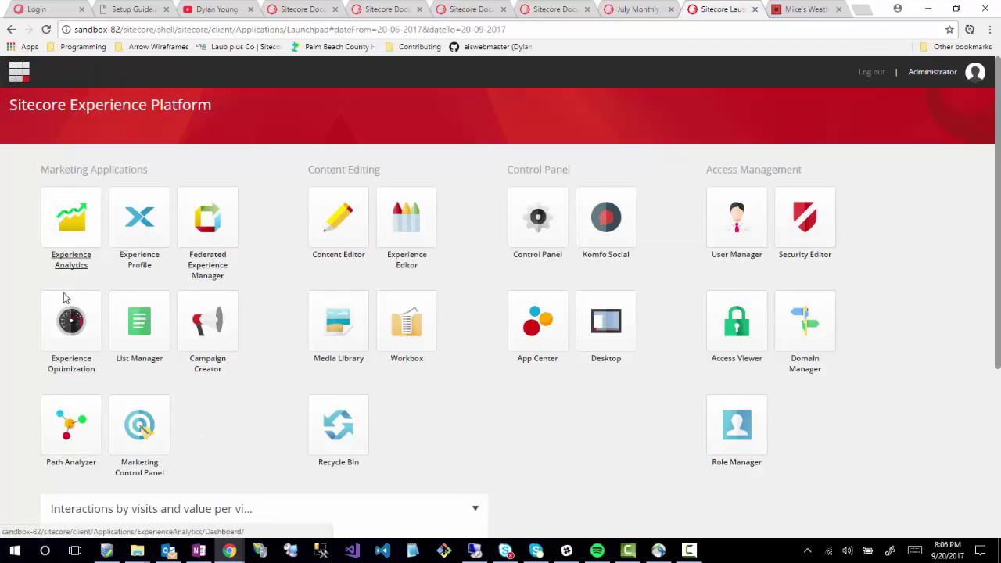
left_click(206, 317)
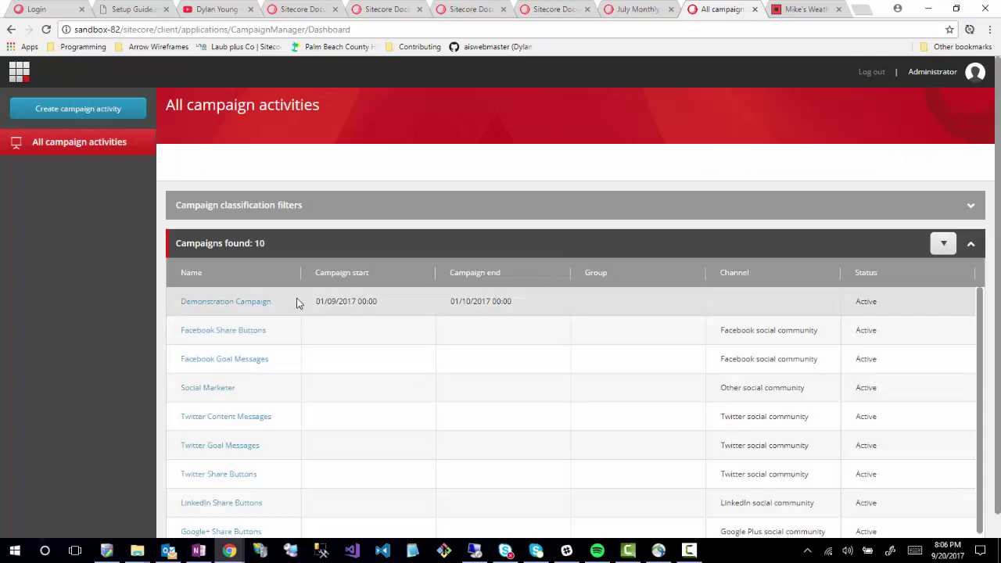
left_click(237, 305)
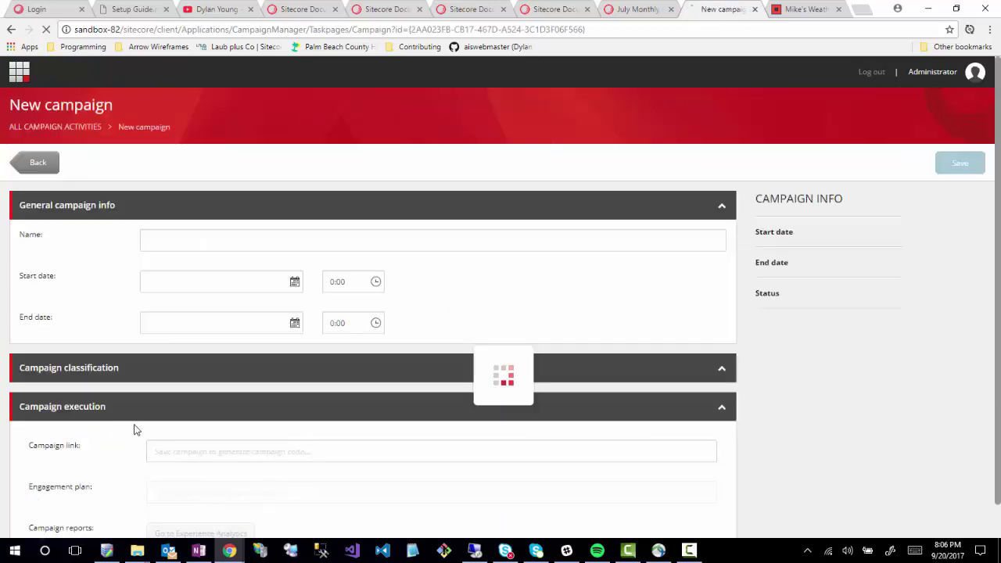
Step: Check that the Demonstration Campaign's Asset classification field offers the new assets, without selecting one
scroll(100, 391, "down", 5)
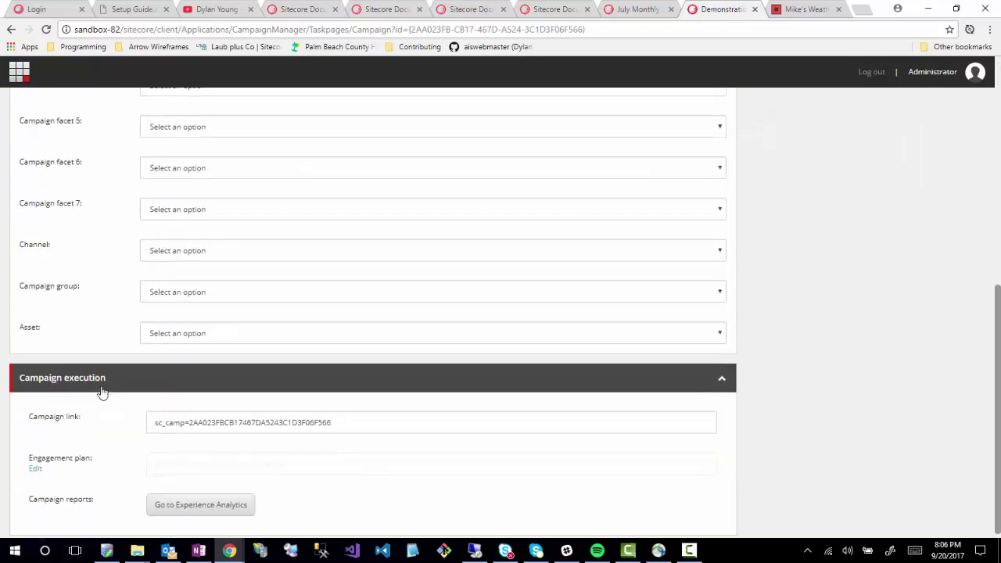
scroll(223, 402, "up", 1)
left_click(222, 404)
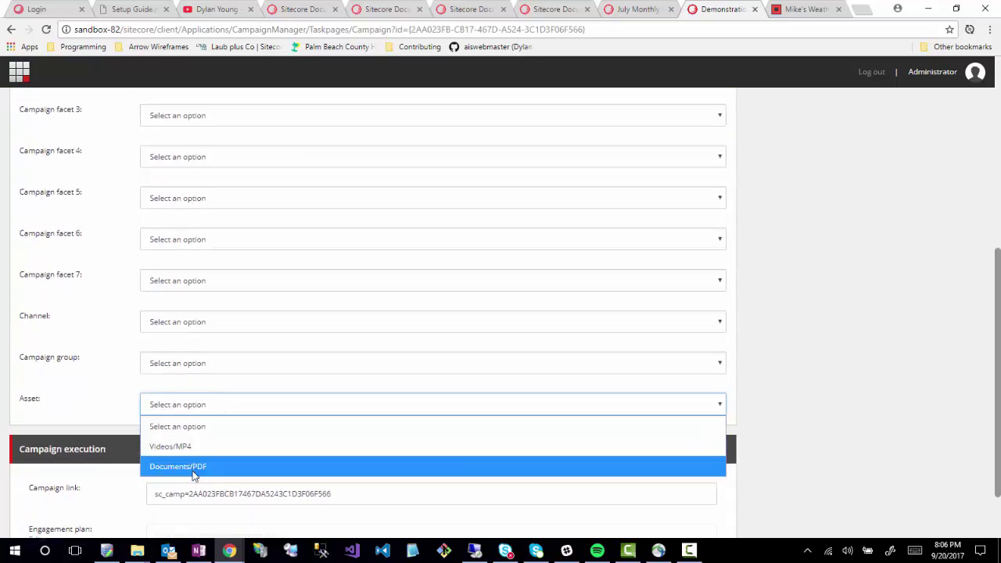
left_click(138, 423)
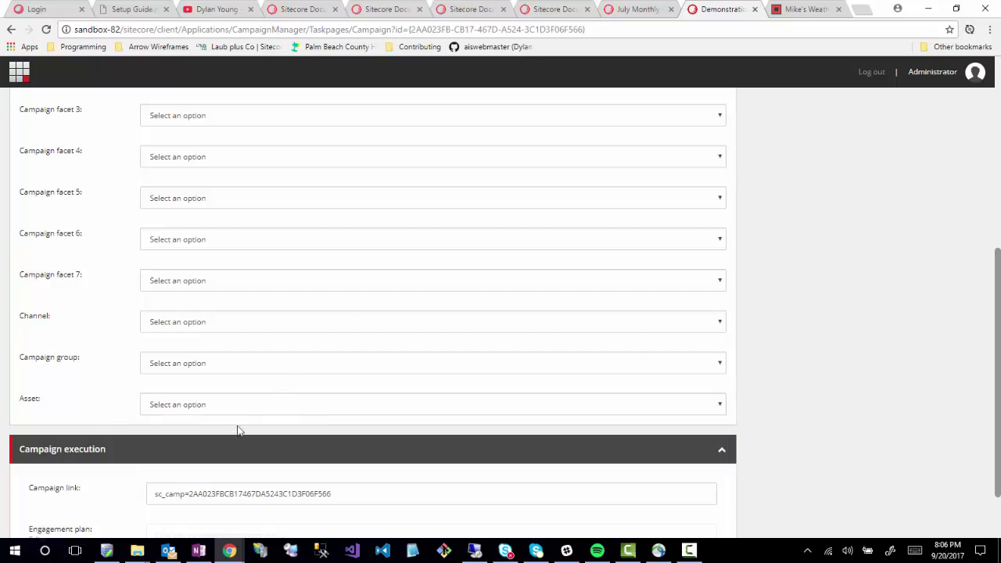
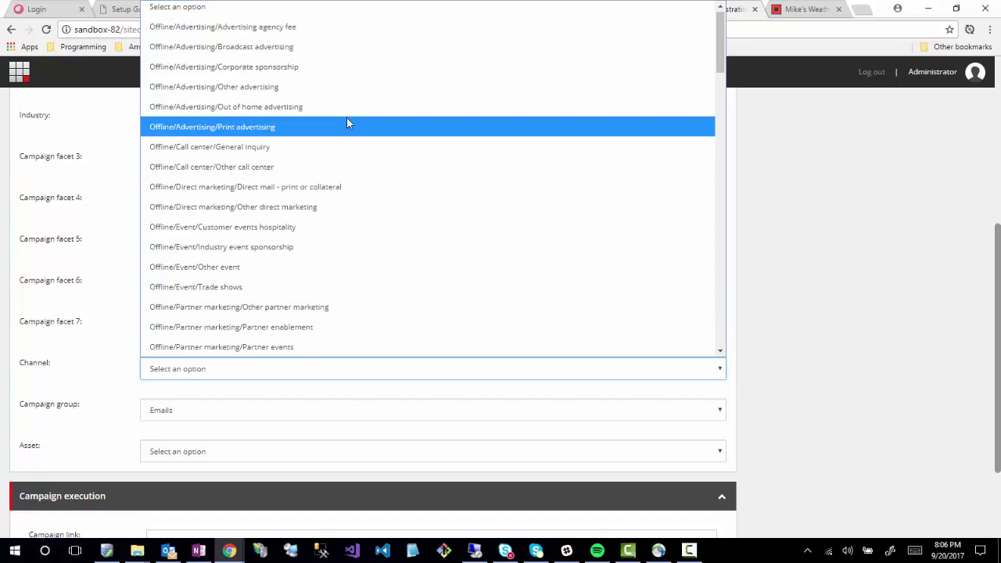
Step: Set the campaign's Channel classification to Online/Email campaigns/Email marketing
scroll(286, 138, "down", 5)
scroll(281, 214, "down", 4)
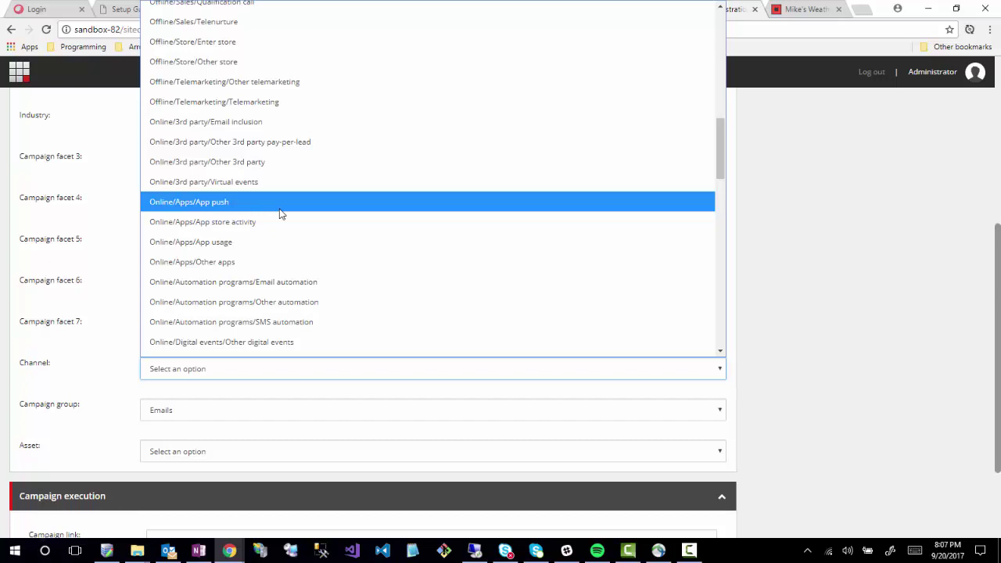
scroll(282, 215, "down", 1)
scroll(281, 215, "down", 3)
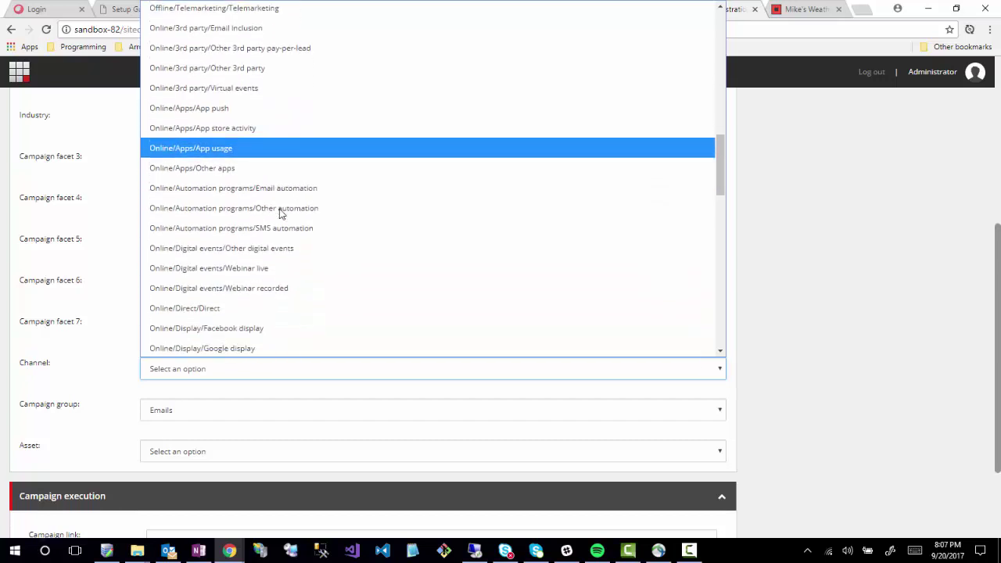
scroll(280, 214, "down", 7)
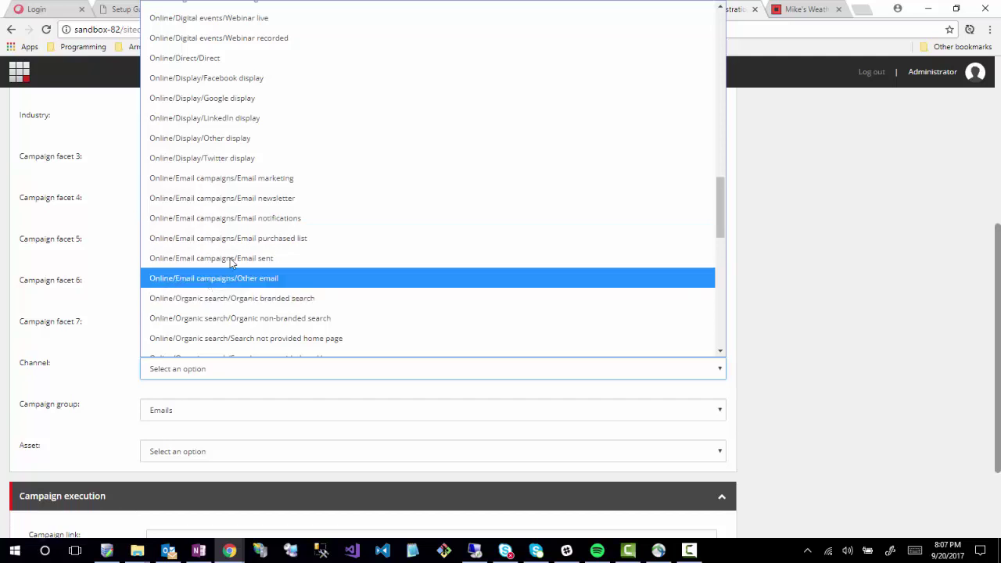
left_click(232, 180)
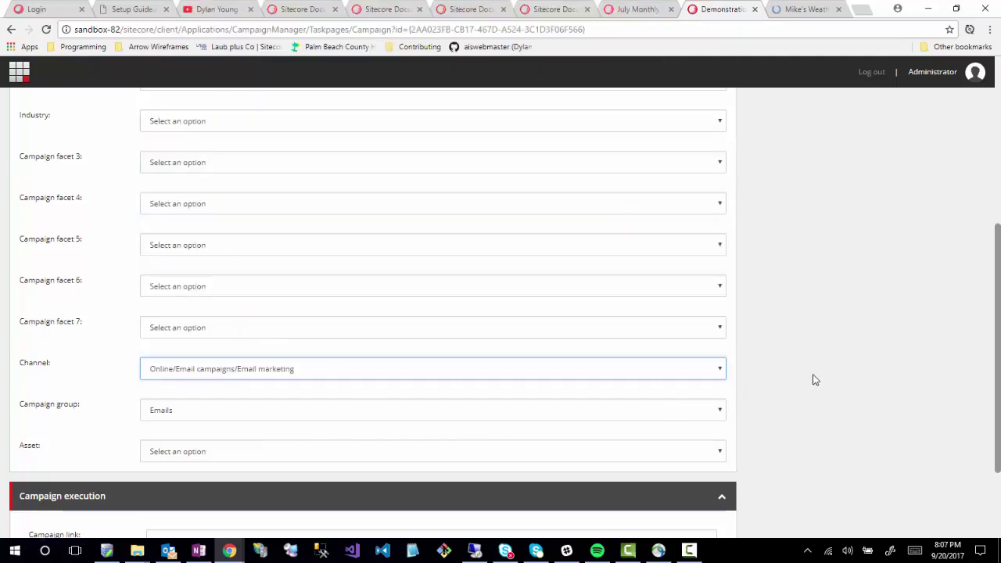
left_click(776, 377)
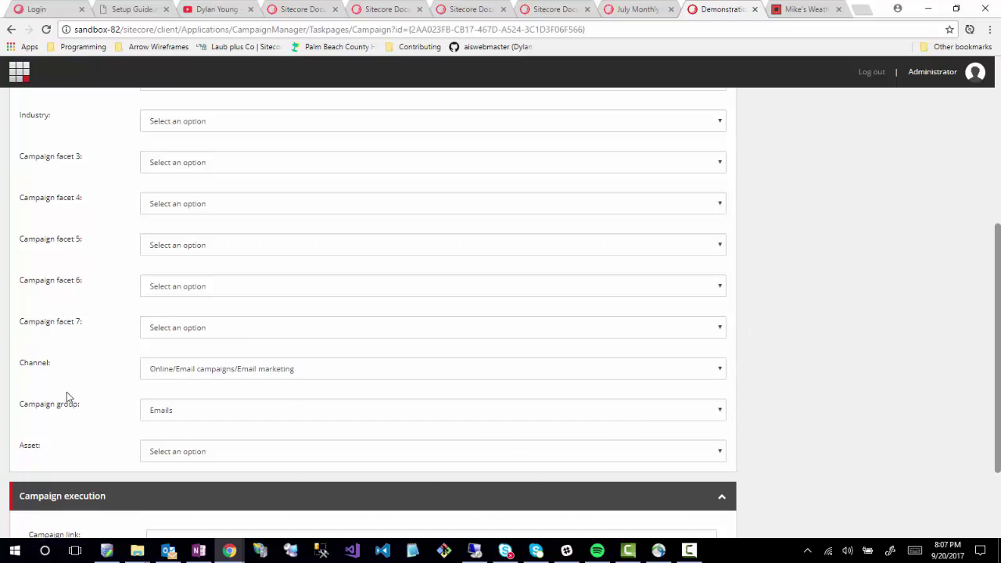
Step: Classify the campaign with the region North America/United States and the industry IT/Network Administration
scroll(67, 392, "up", 3)
left_click(216, 250)
left_click(209, 297)
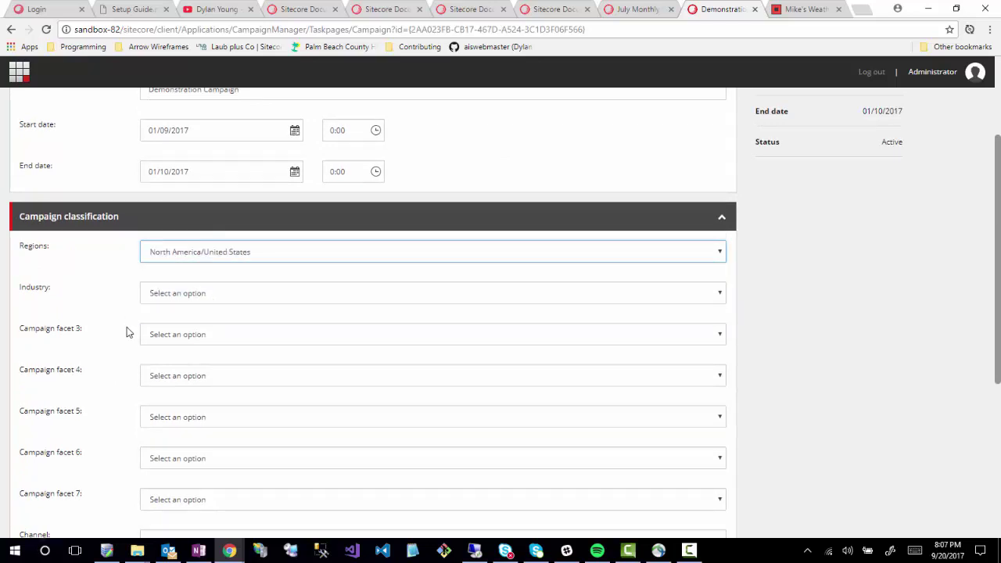
left_click(213, 298)
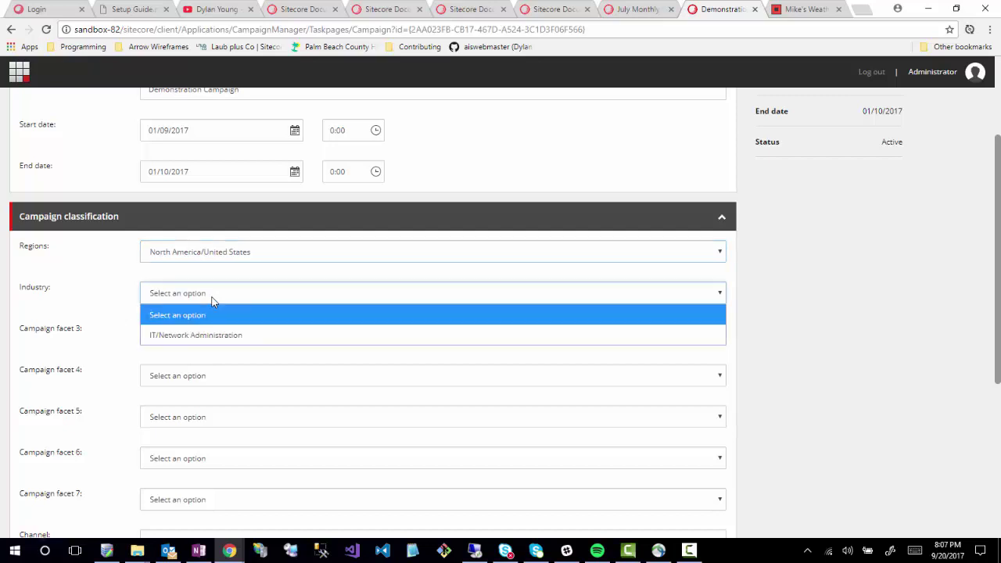
left_click(188, 337)
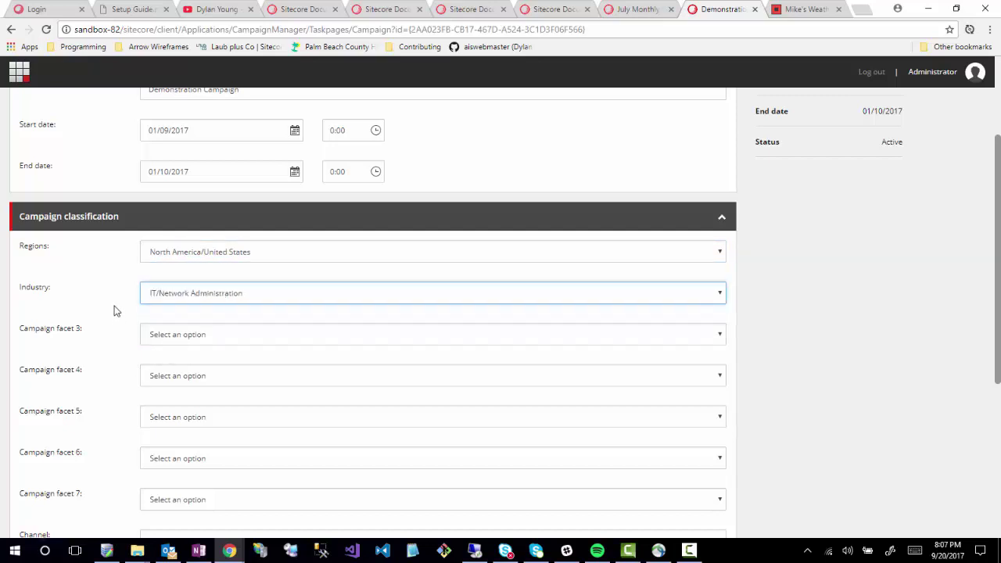
Step: Review the classification and execution fields of the Demonstration Campaign and save it
scroll(81, 331, "up", 2)
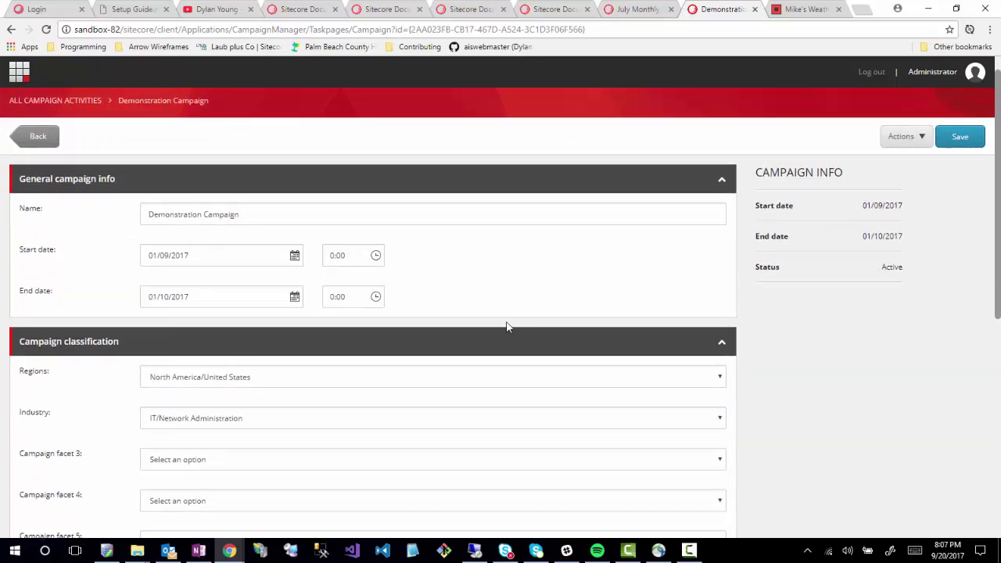
scroll(864, 385, "down", 5)
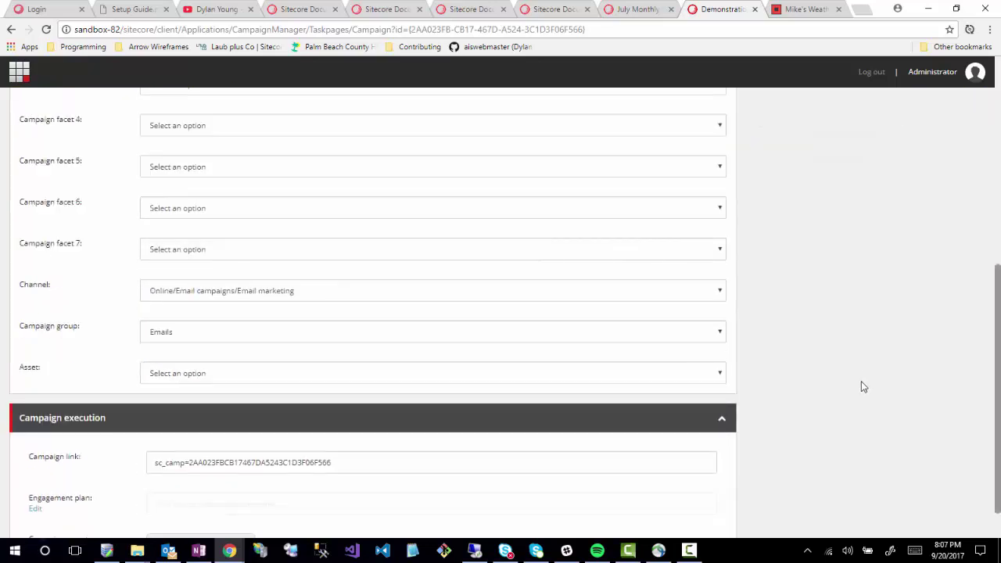
scroll(860, 388, "down", 1)
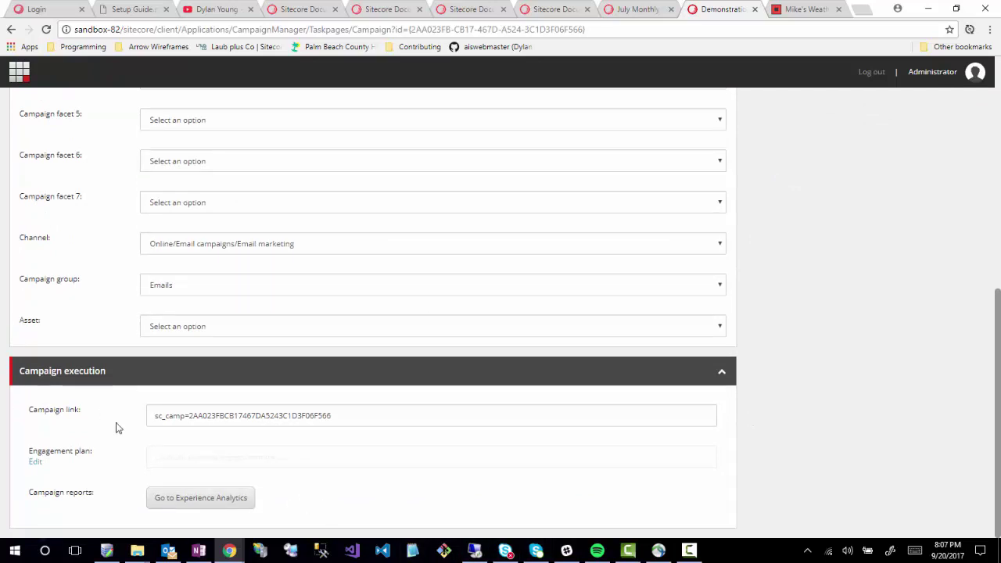
scroll(756, 472, "up", 6)
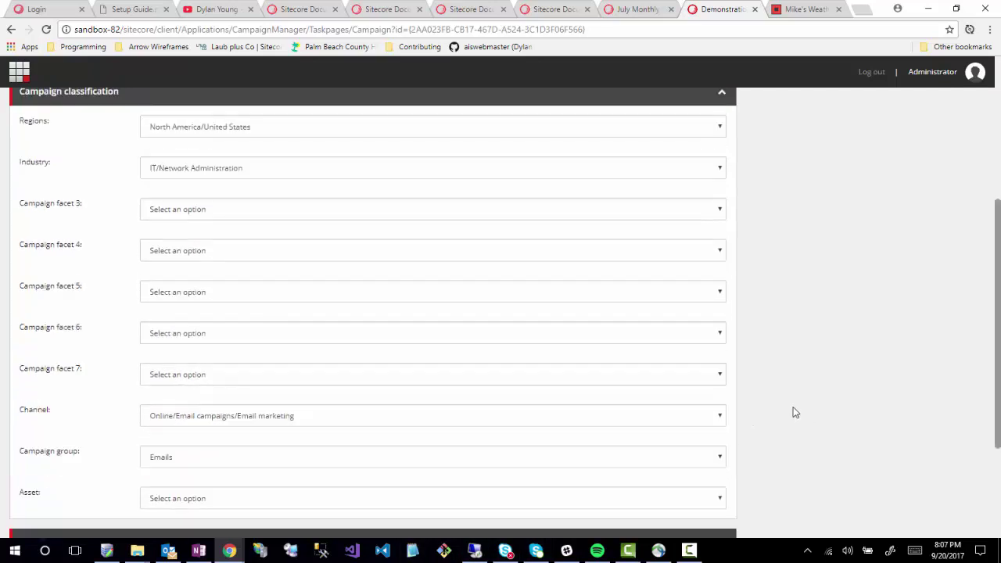
left_click(958, 165)
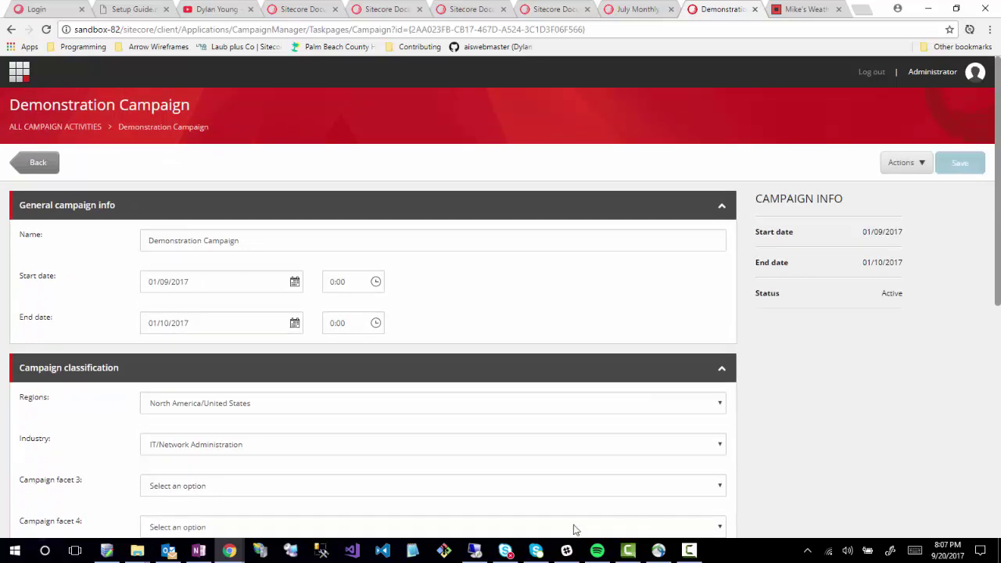
scroll(569, 378, "down", 1)
scroll(568, 377, "down", 5)
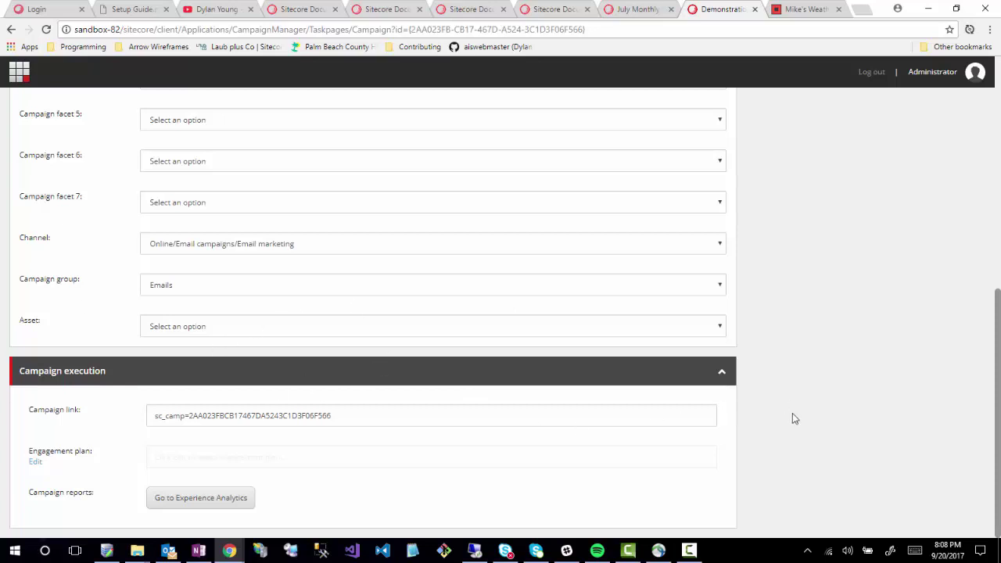
scroll(796, 432, "up", 1)
scroll(797, 432, "up", 5)
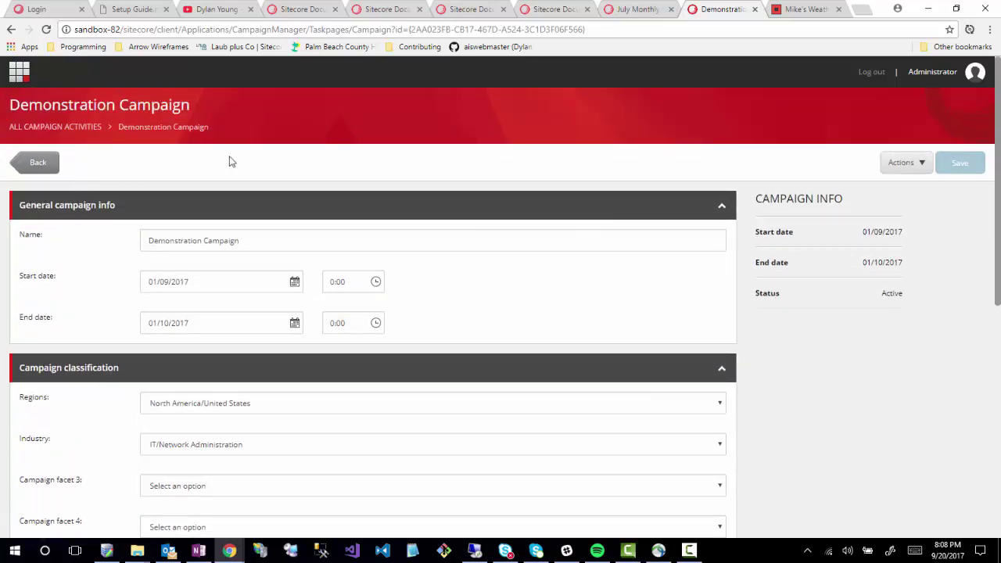
Step: Leave the campaign and open the Google +1 goal in the Marketing Control Panel
left_click(31, 169)
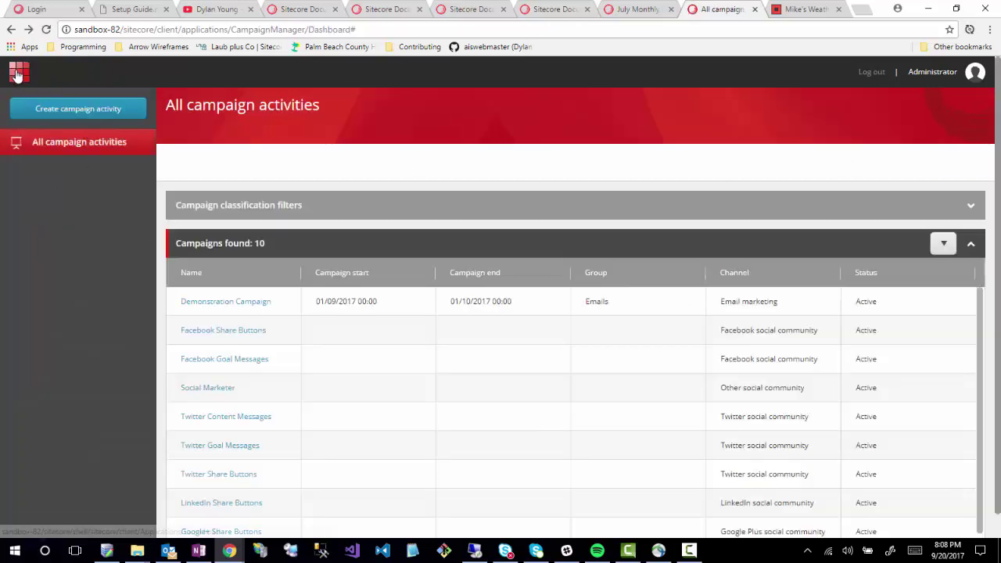
left_click(17, 73)
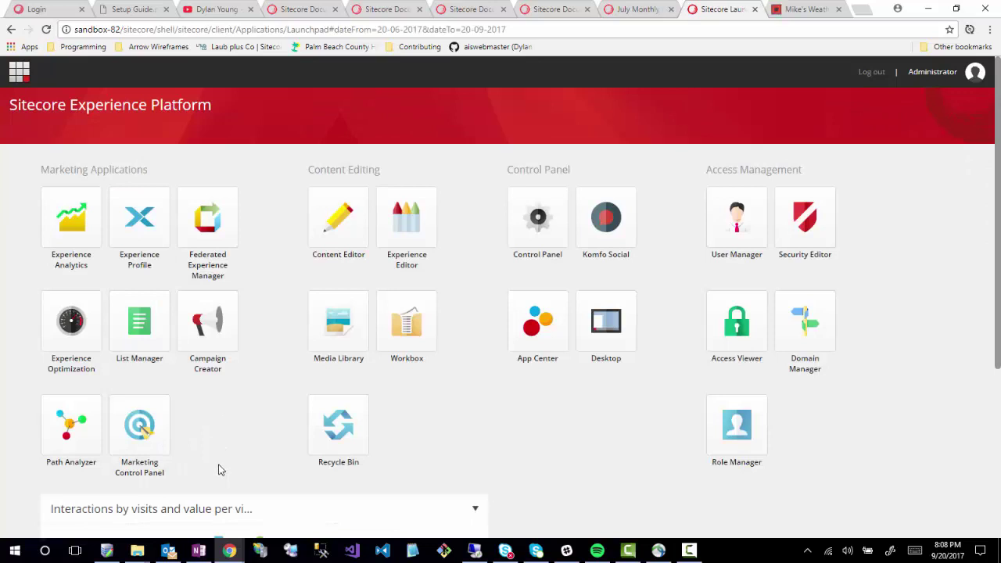
left_click(145, 435)
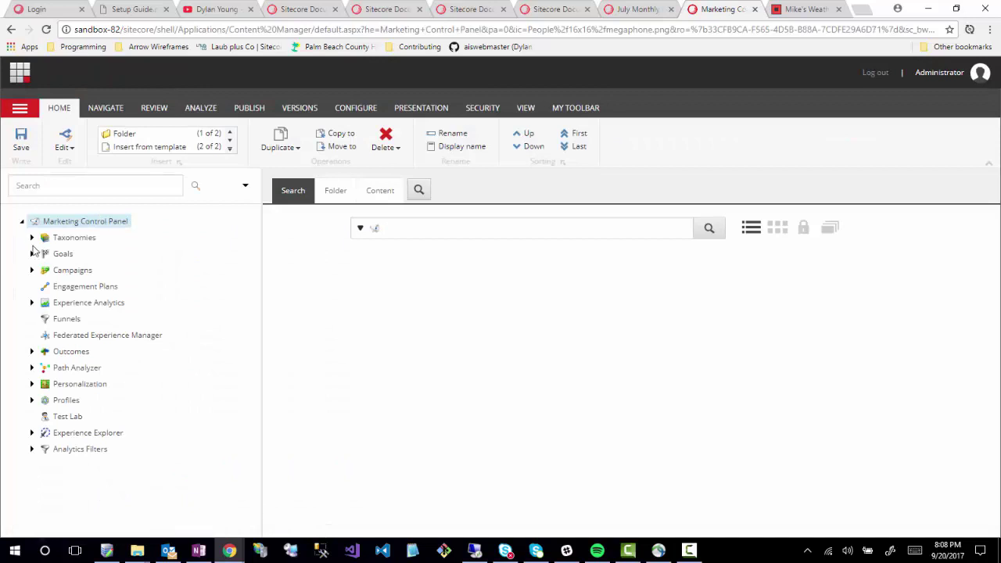
left_click(33, 254)
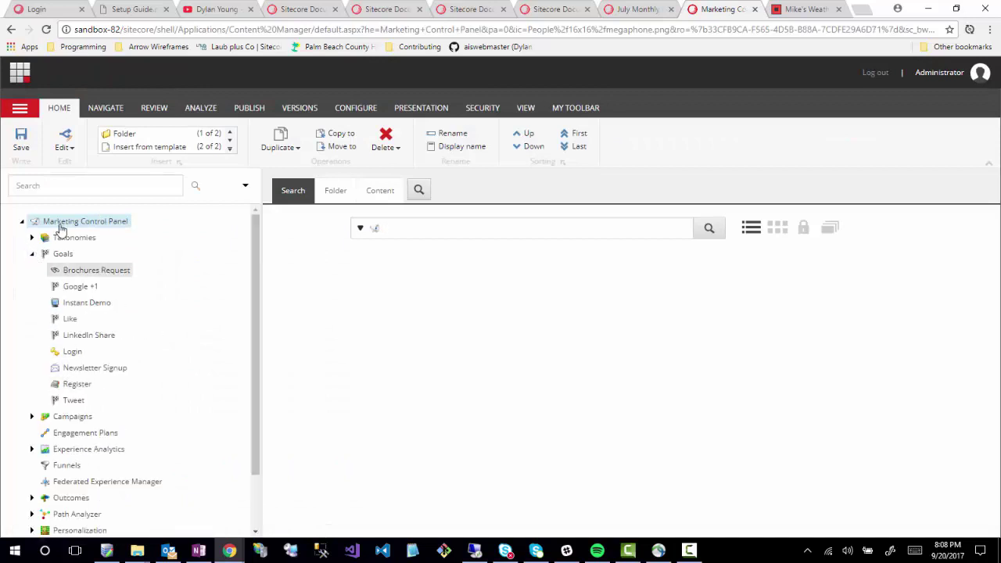
left_click(72, 288)
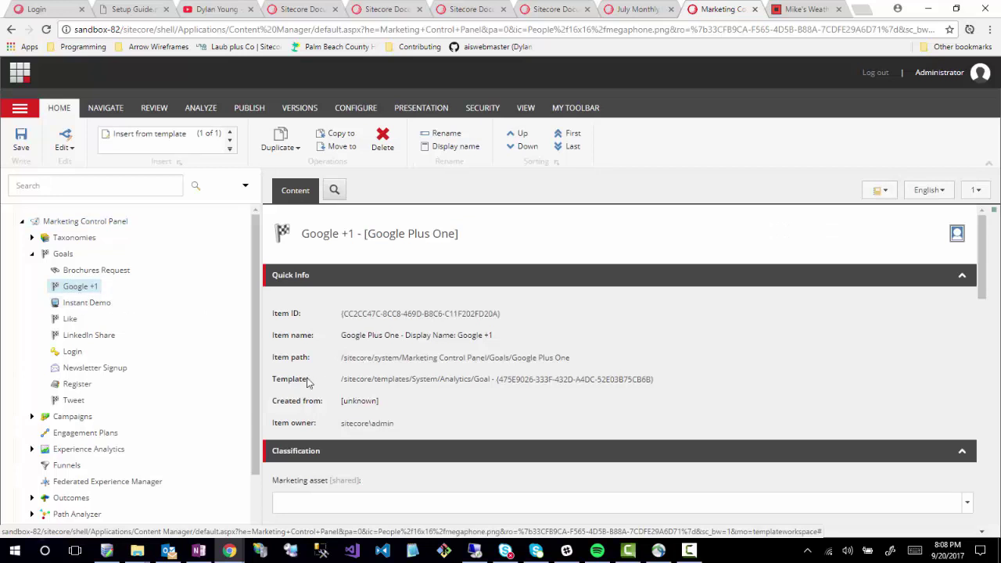
Step: Examine the goal's classification choices for Goal facet 1 and Marketing asset, including the Videos branch, without selecting any
scroll(274, 399, "down", 3)
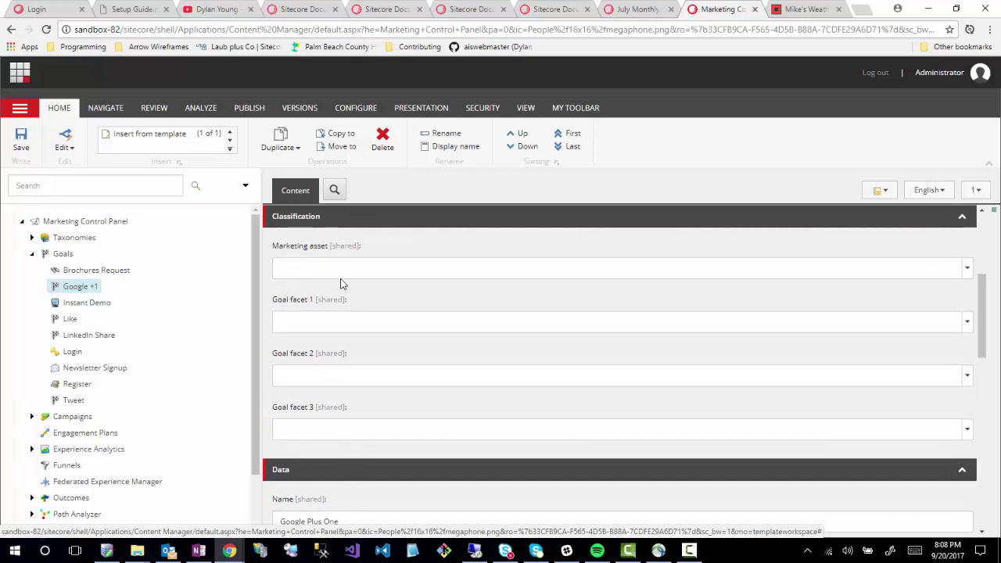
left_click(322, 327)
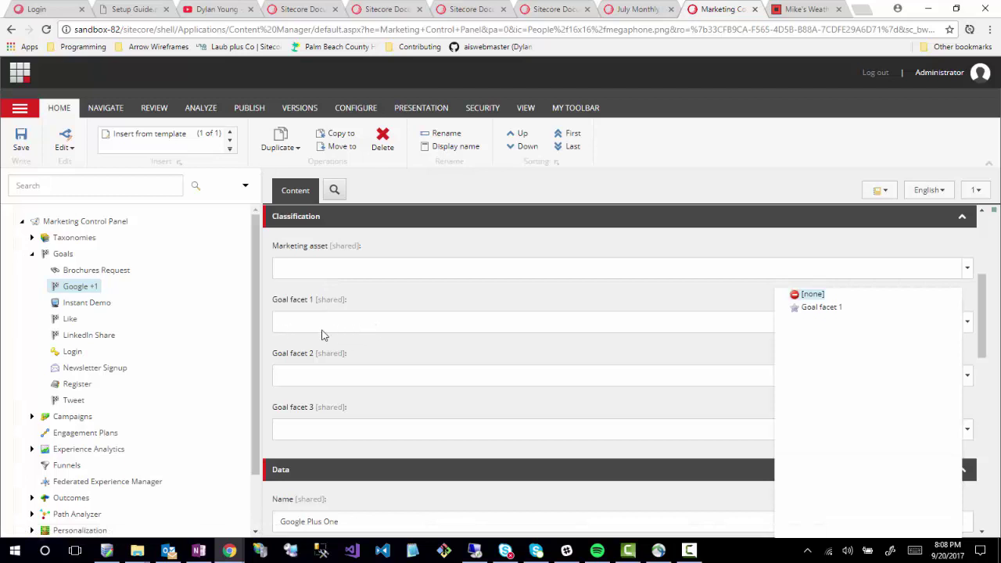
left_click(427, 295)
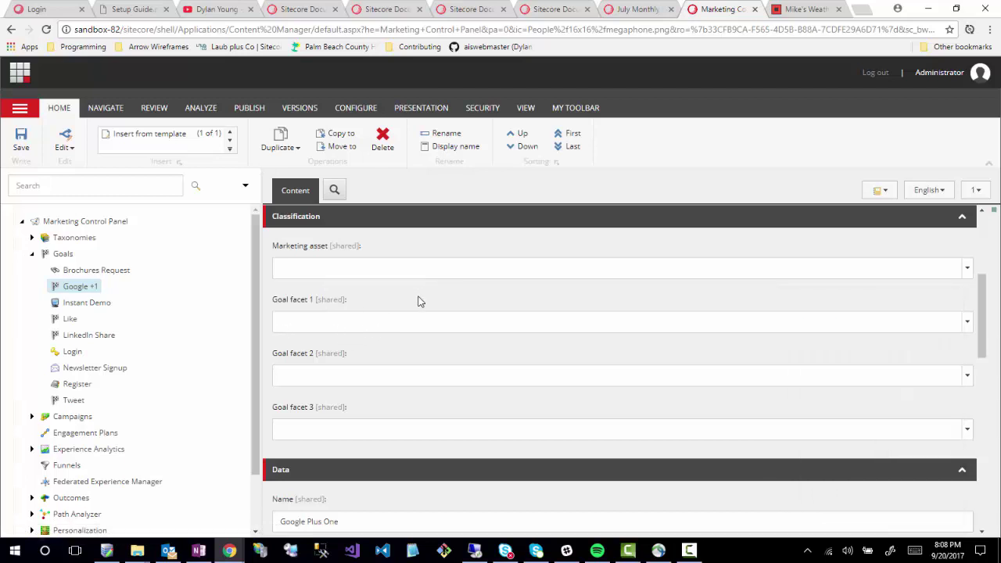
left_click(367, 267)
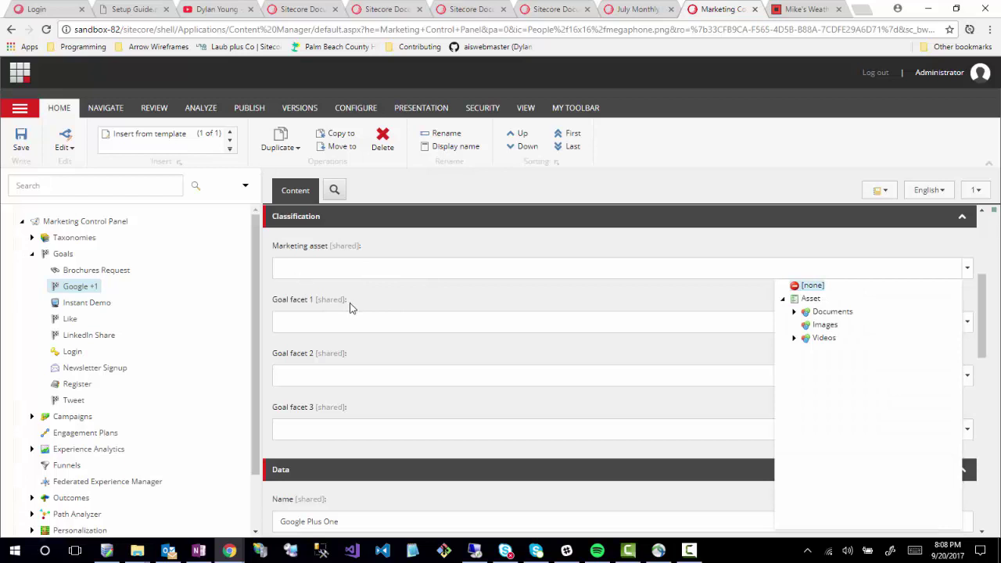
left_click(794, 338)
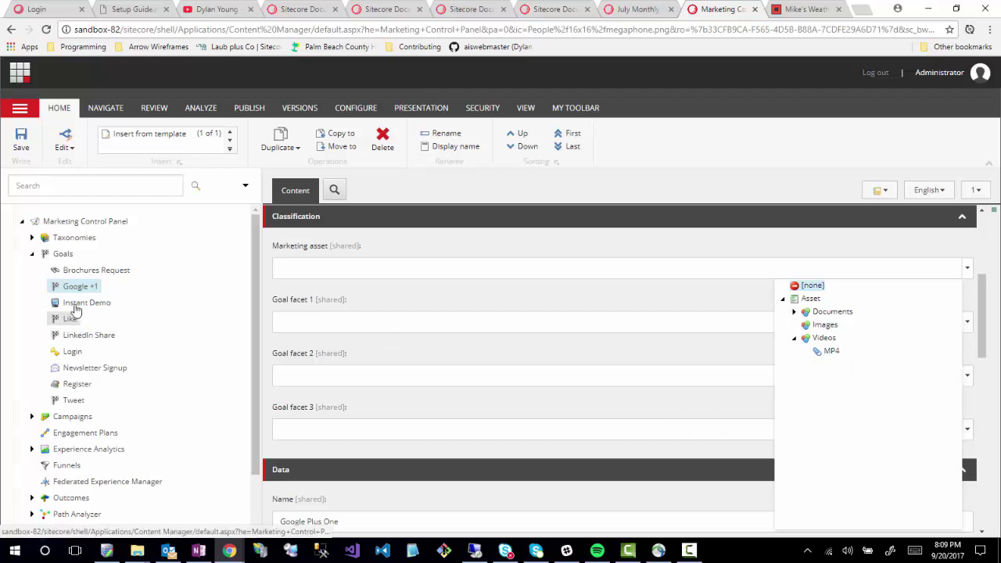
left_click(689, 296)
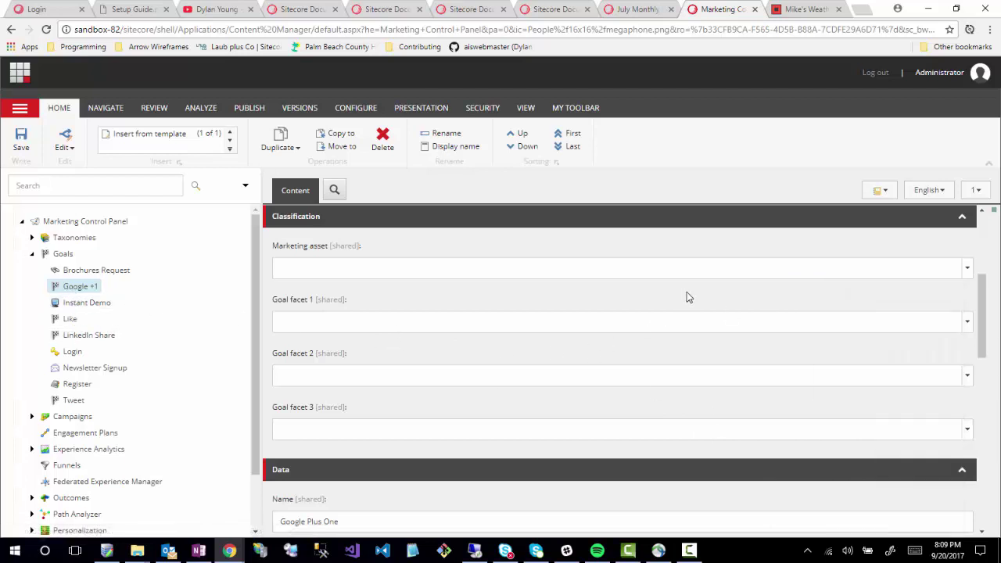
scroll(476, 320, "down", 2)
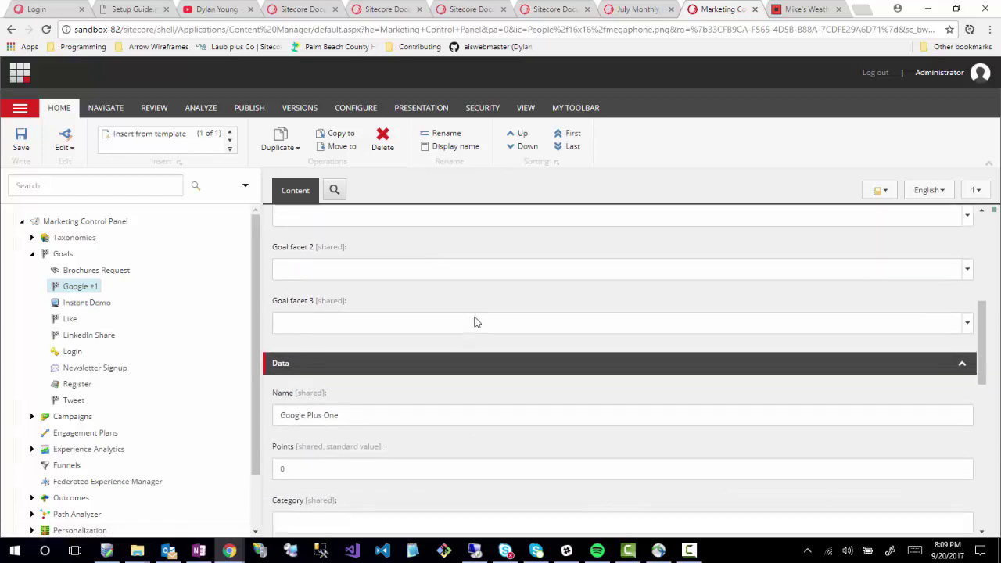
scroll(476, 321, "up", 2)
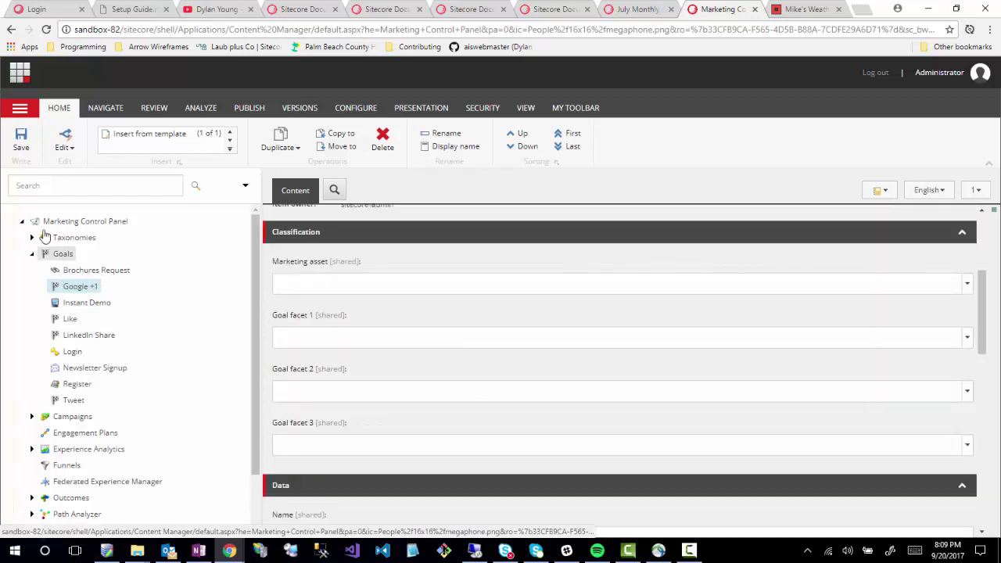
Step: Open the cover image from the Default Website folder of the Media Library
left_click(17, 78)
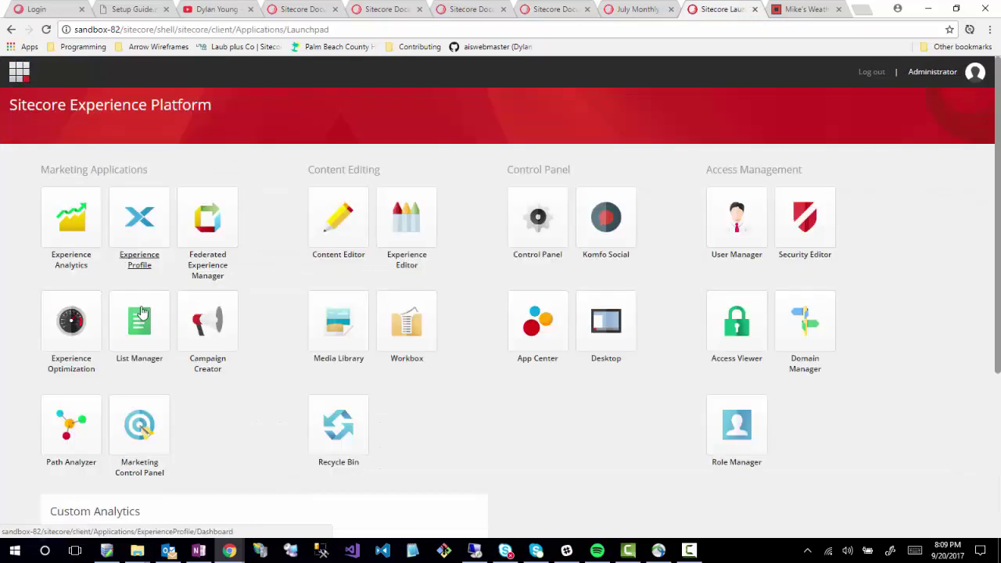
left_click(342, 322)
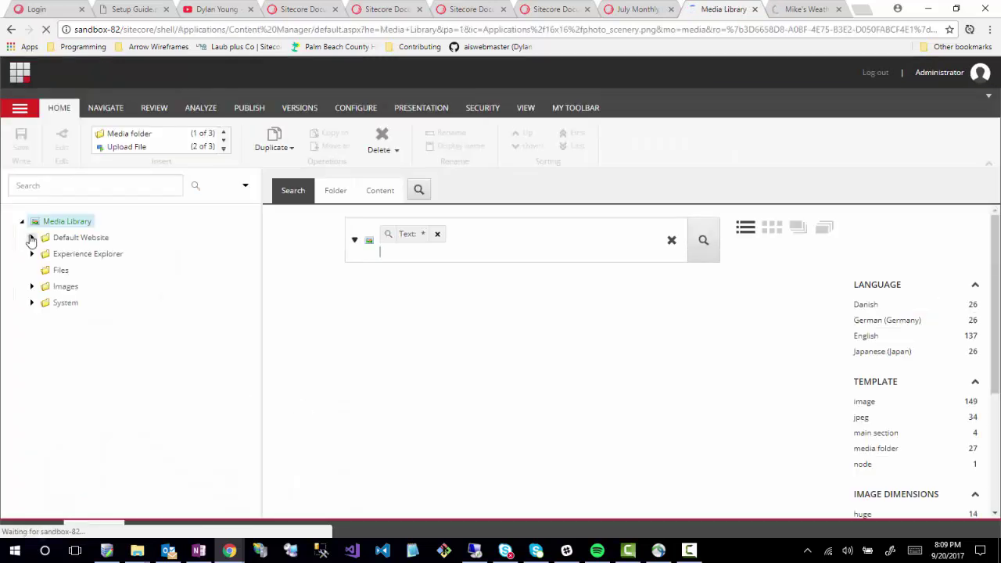
left_click(31, 237)
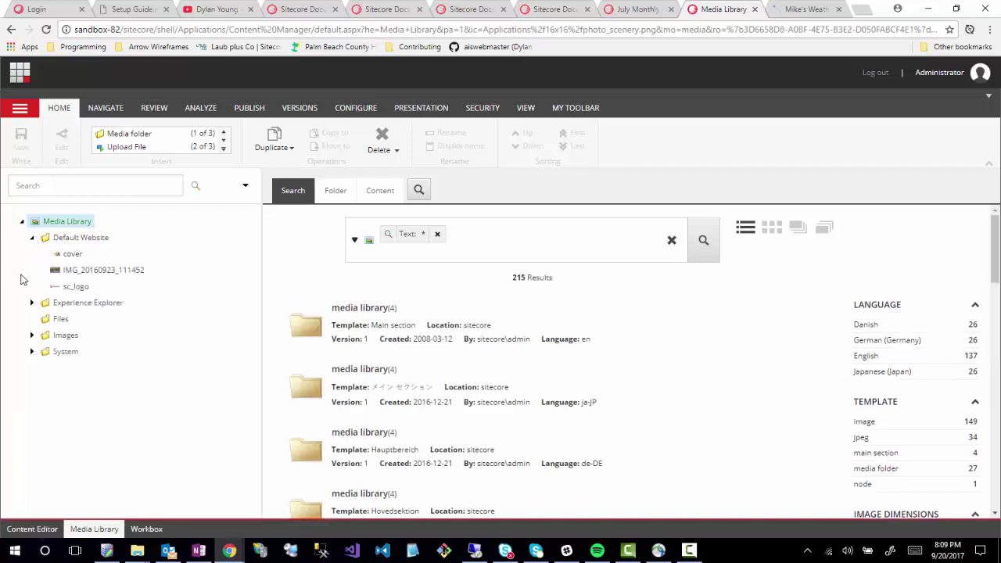
left_click(73, 254)
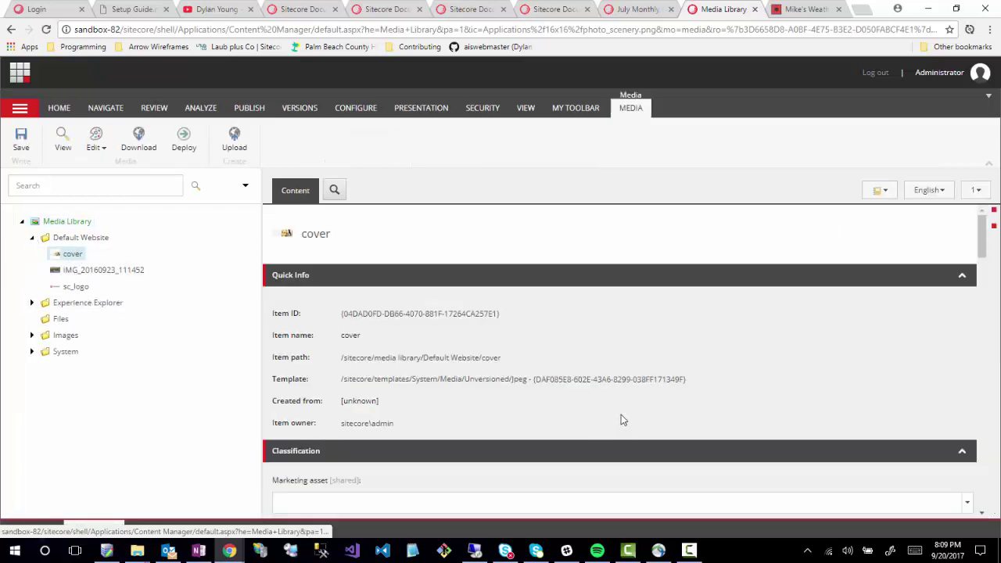
Step: Examine the cover image's classification choices for Asset 1 and Marketing asset without selecting any
scroll(614, 420, "down", 3)
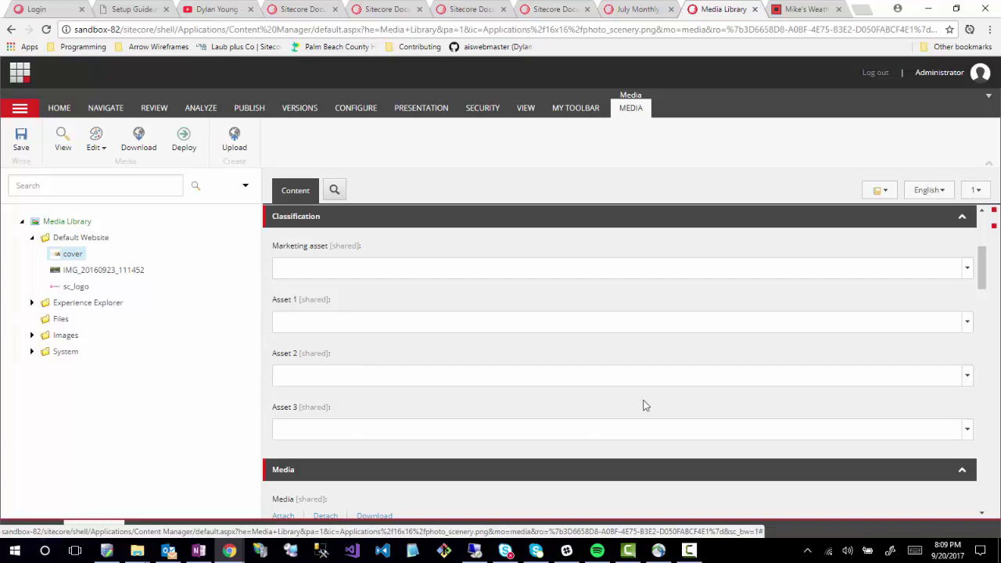
left_click(318, 327)
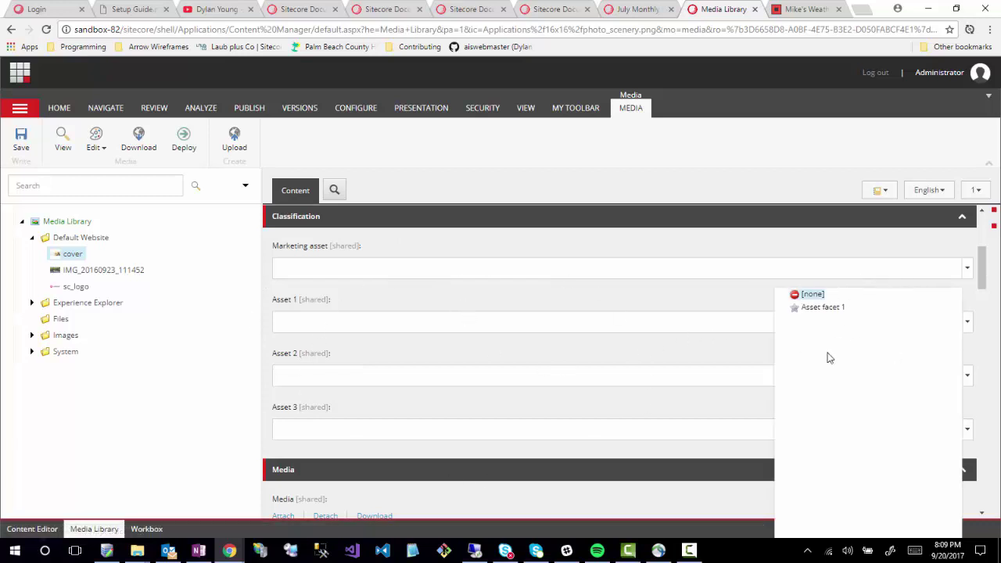
left_click(640, 297)
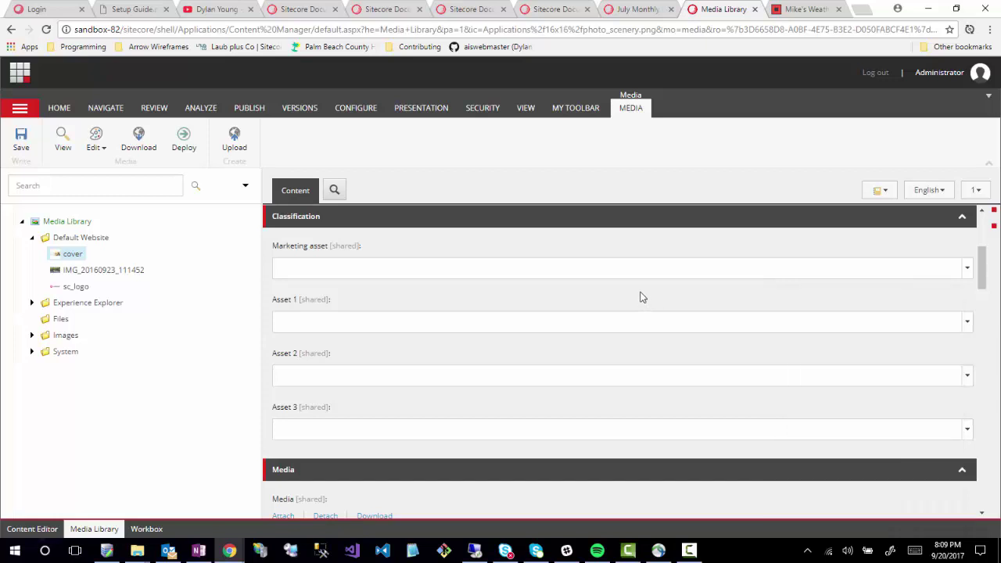
left_click(378, 331)
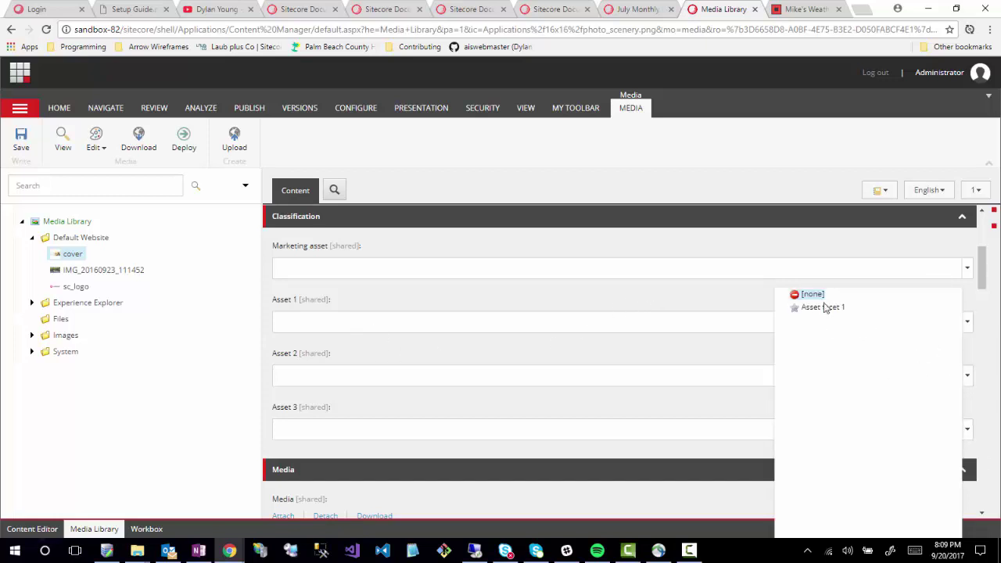
left_click(430, 298)
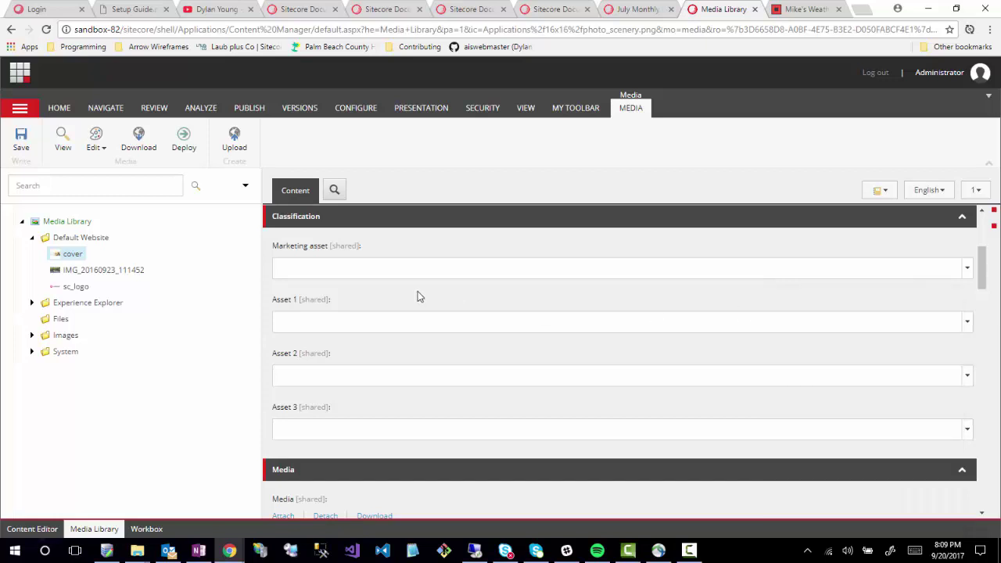
left_click(377, 268)
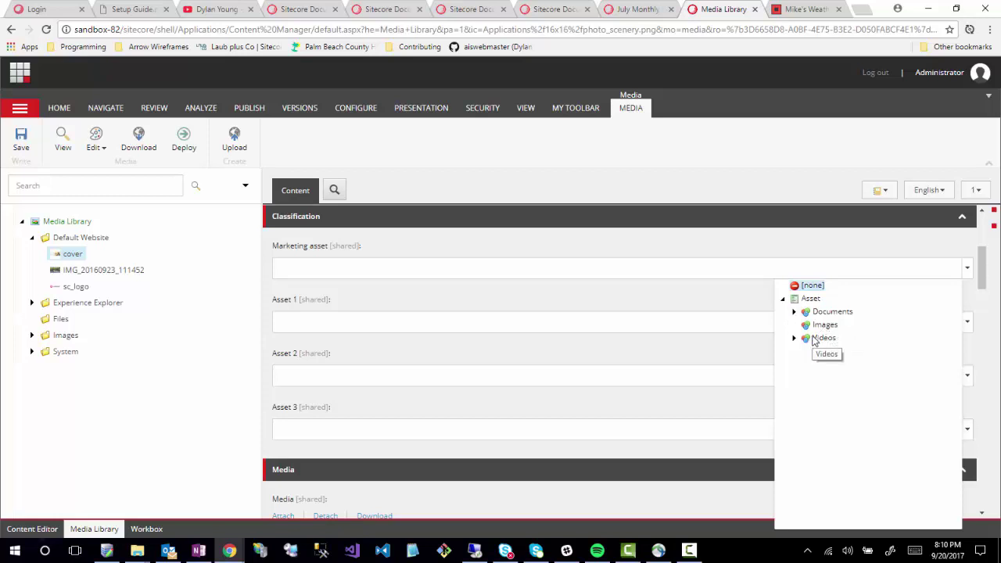
left_click(534, 302)
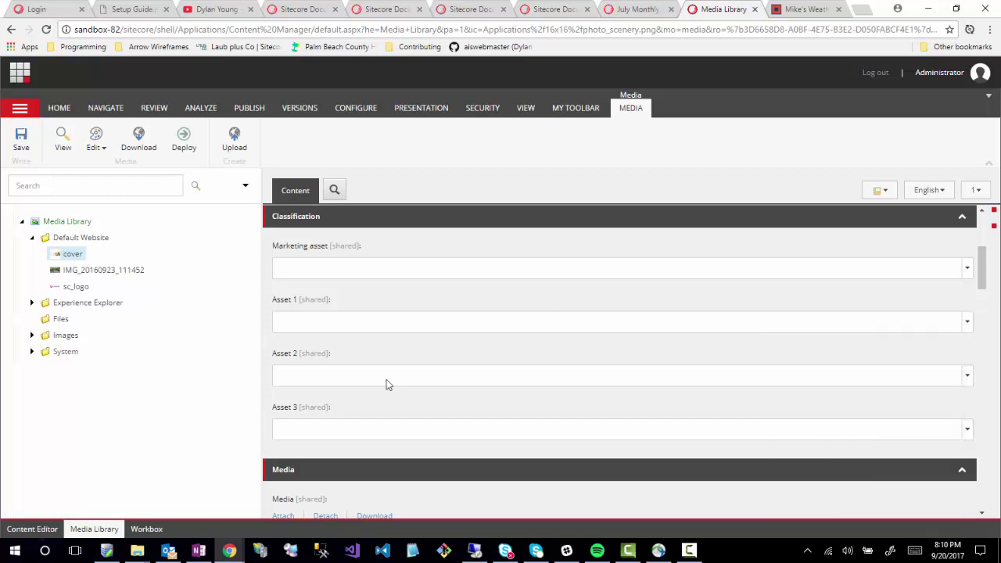